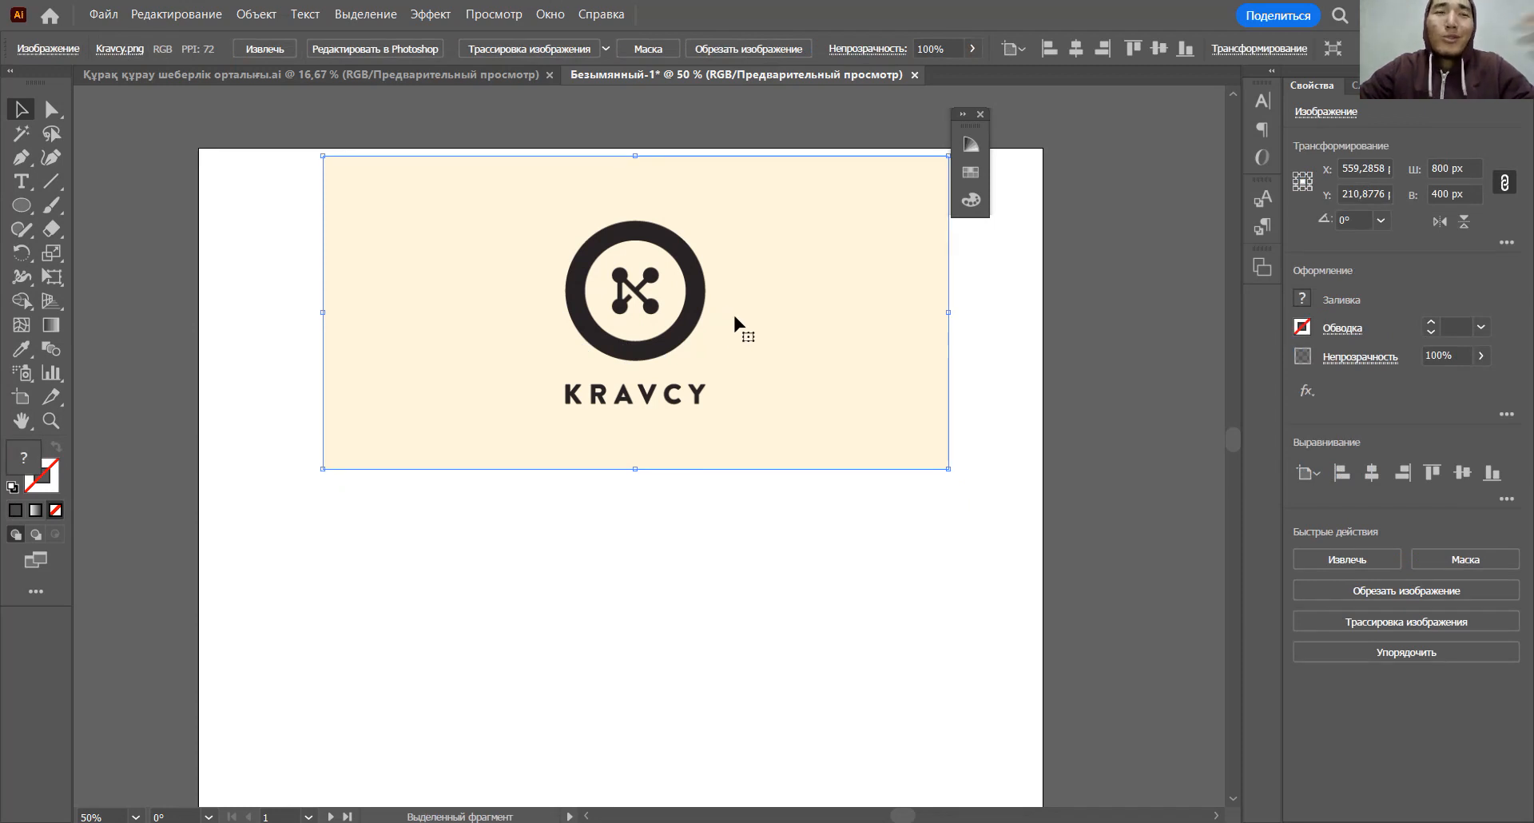
- Move the Kravcy reference image up and draw a circle about 228 px in diameter in the empty area below it
{"action": "left_click_drag", "start_coordinate": [523, 385], "coordinate": [524, 347]}
{"action": "left_click", "coordinate": [26, 210]}
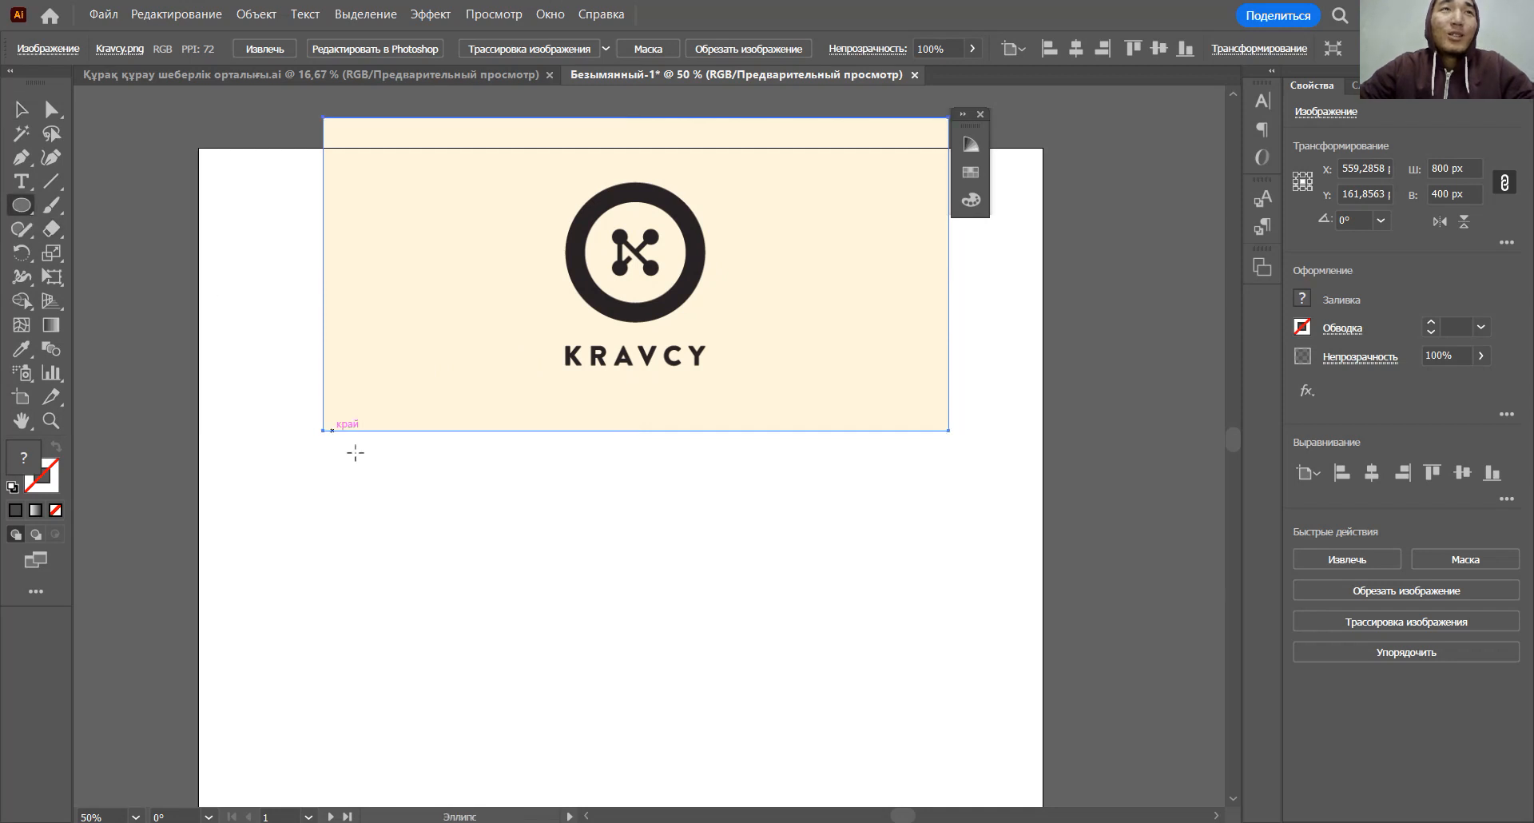
{"action": "mouse_move", "coordinate": [578, 543]}
{"action": "left_mouse_down"}
{"action": "mouse_move", "coordinate": [787, 671]}
{"action": "mouse_move", "coordinate": [757, 719]}
{"action": "left_mouse_up"}
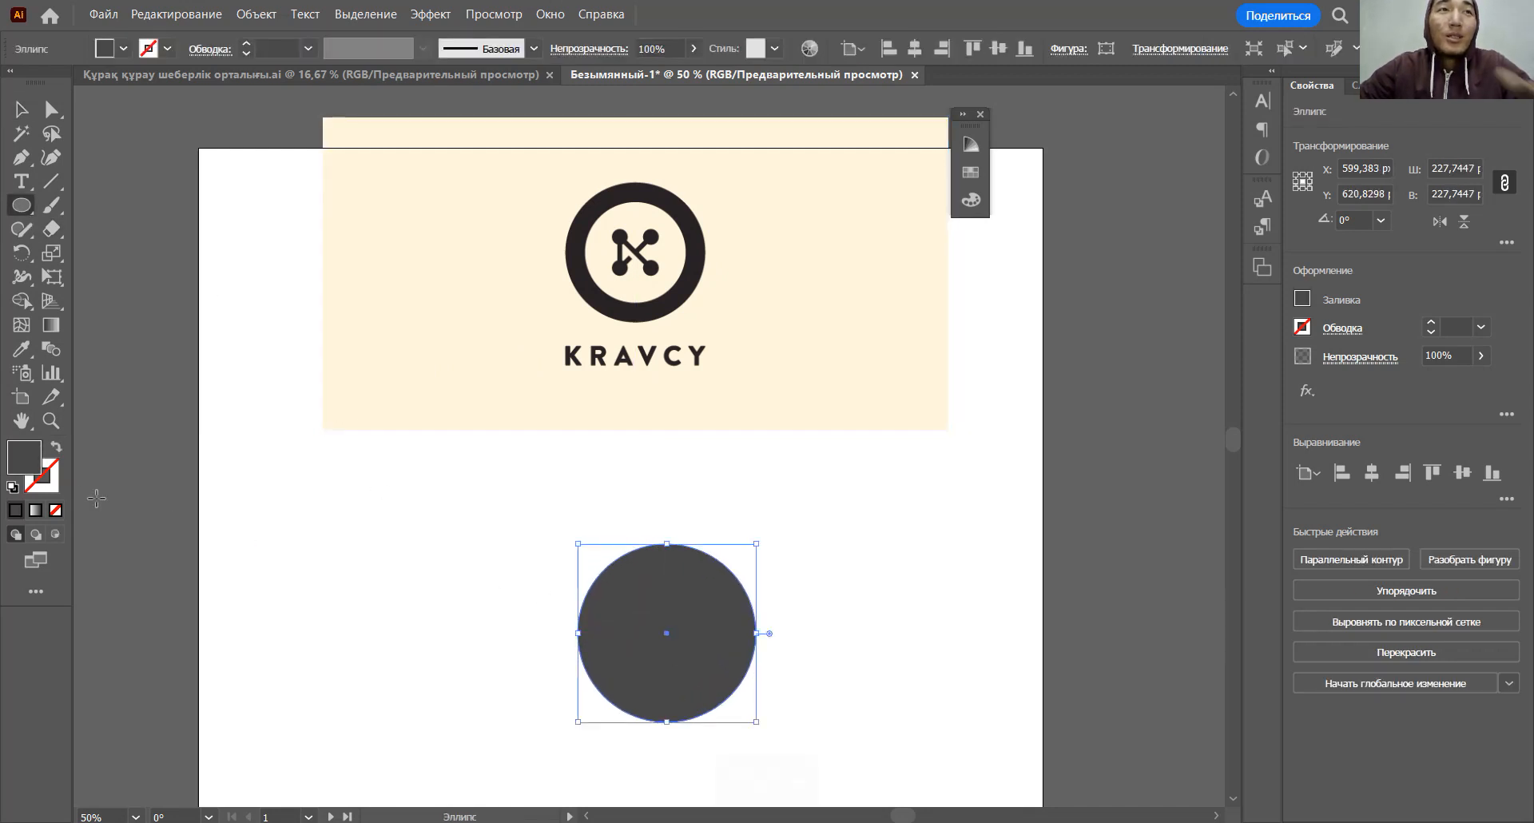
- Swap the circle's fill and stroke so it is only outlined, and set its stroke weight to 20 pt
{"action": "left_click", "coordinate": [55, 447]}
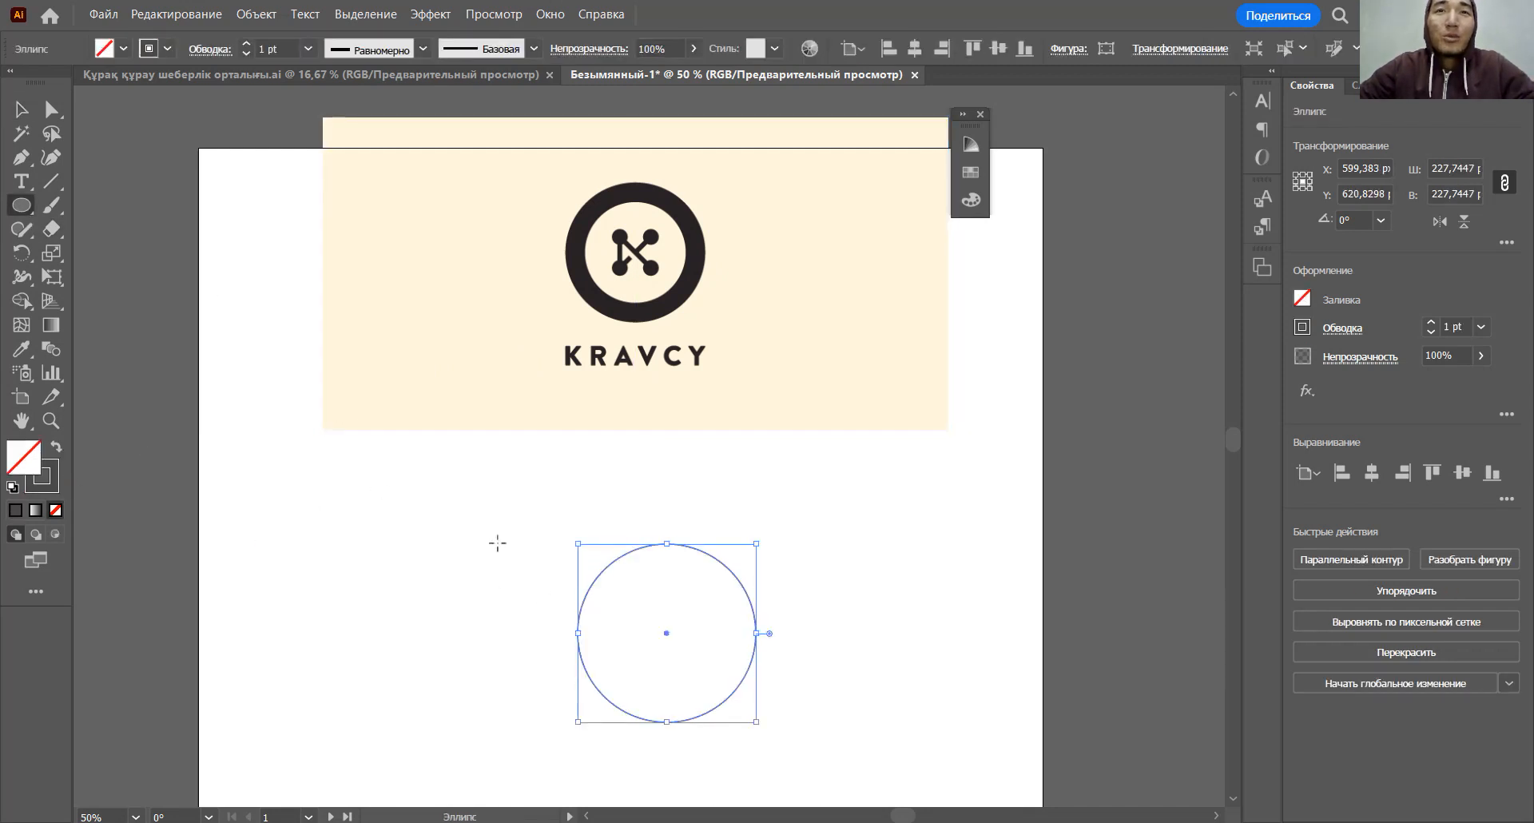
{"action": "left_click", "coordinate": [247, 45]}
{"action": "left_click", "coordinate": [246, 44]}
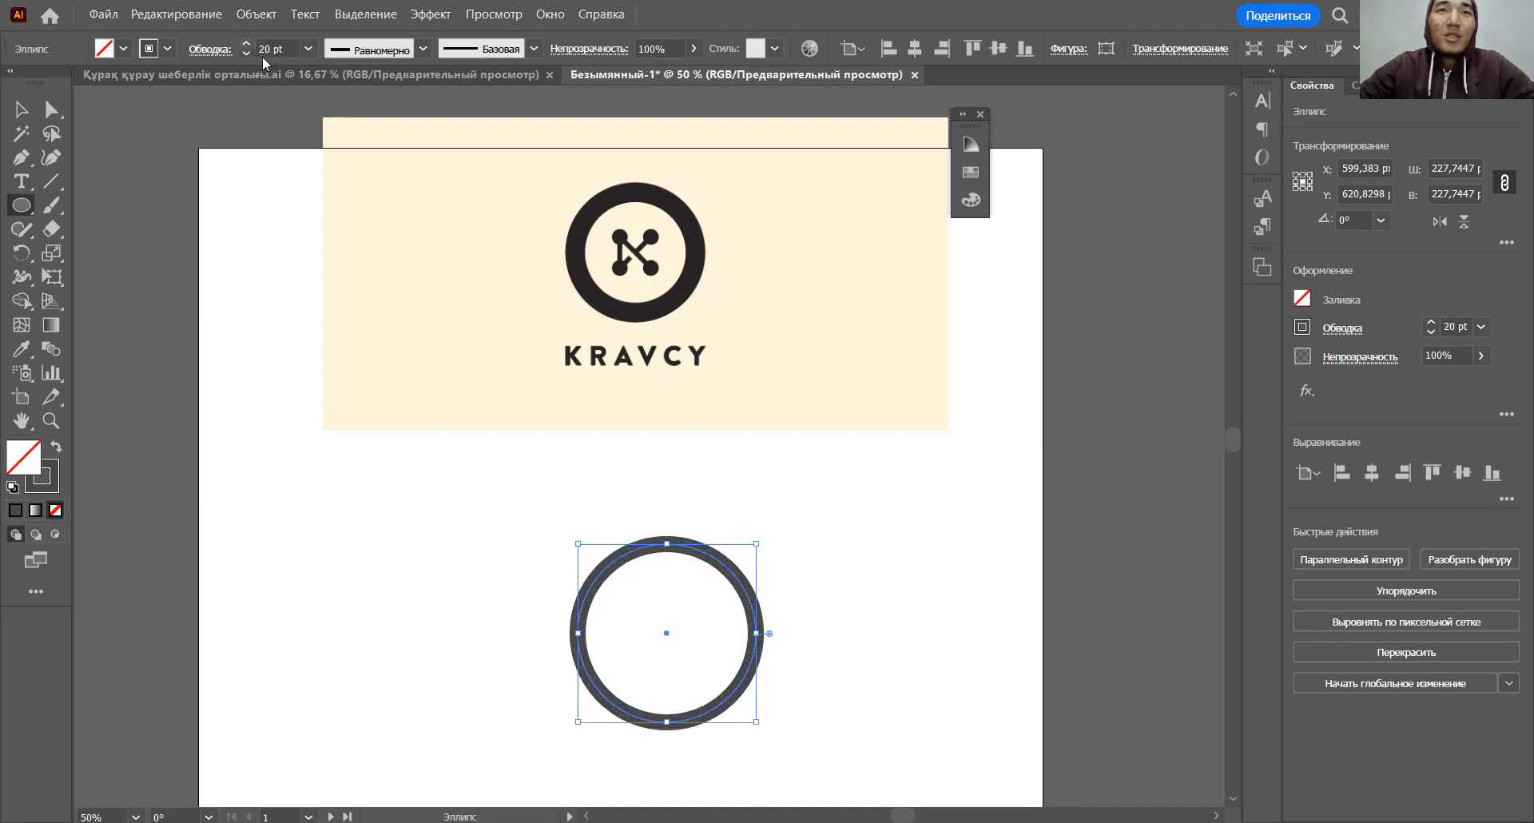
- Shrink the ring to about 136 px in diameter and centre it beneath the reference logo
{"action": "left_click", "coordinate": [21, 110]}
{"action": "left_click_drag", "start_coordinate": [769, 631], "coordinate": [688, 587]}
{"action": "left_click", "coordinate": [749, 575]}
{"action": "left_click", "coordinate": [723, 575]}
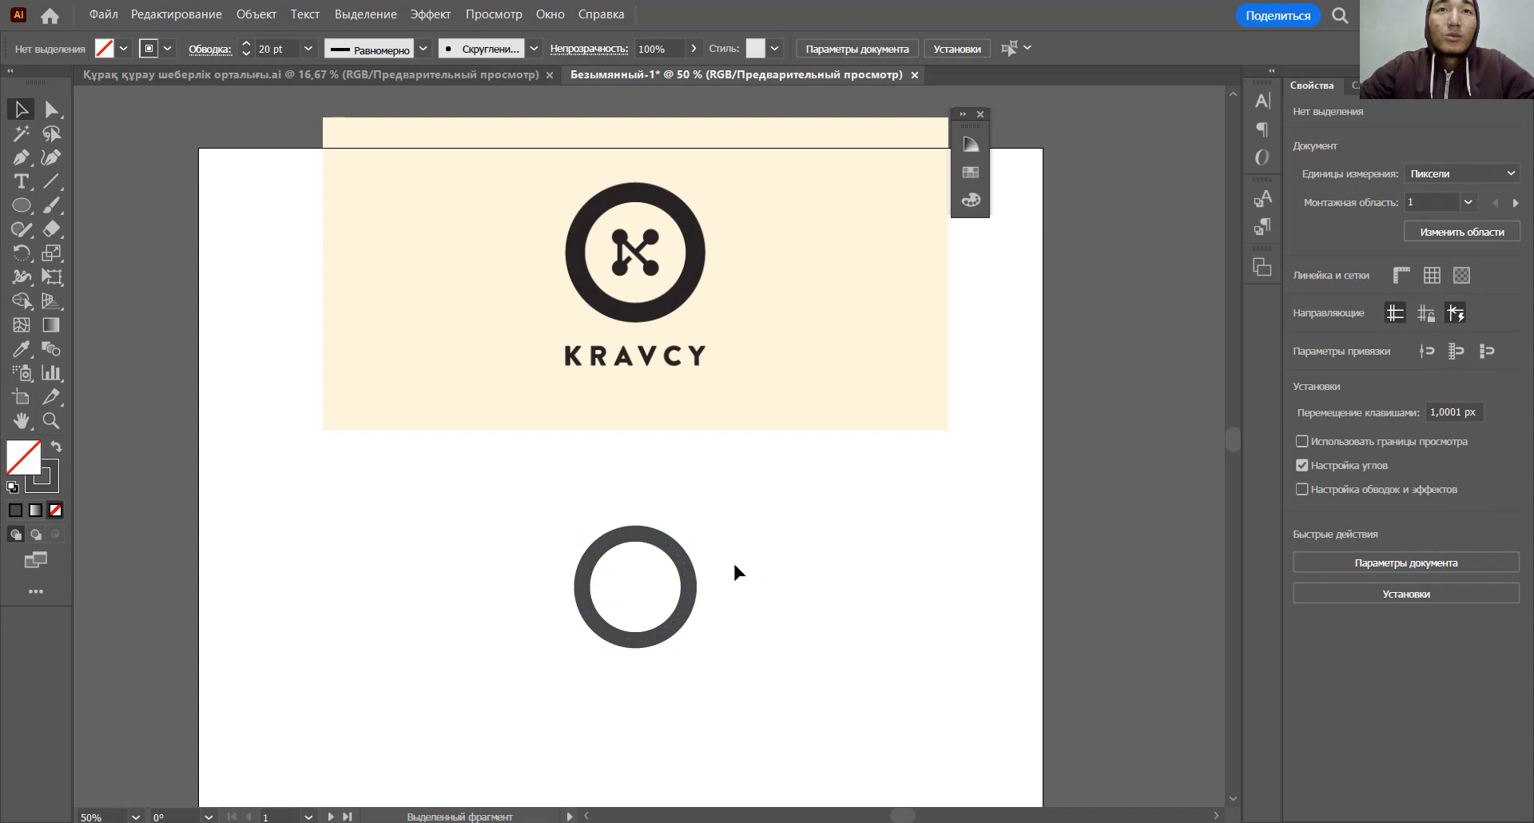
- Draw a filled, unstroked circle about 22 px wide inside the ring and place a copy beside it on the same horizontal line
{"action": "scroll", "coordinate": [688, 565], "scroll_direction": "up", "scroll_amount": 1}
{"action": "left_click", "coordinate": [24, 208]}
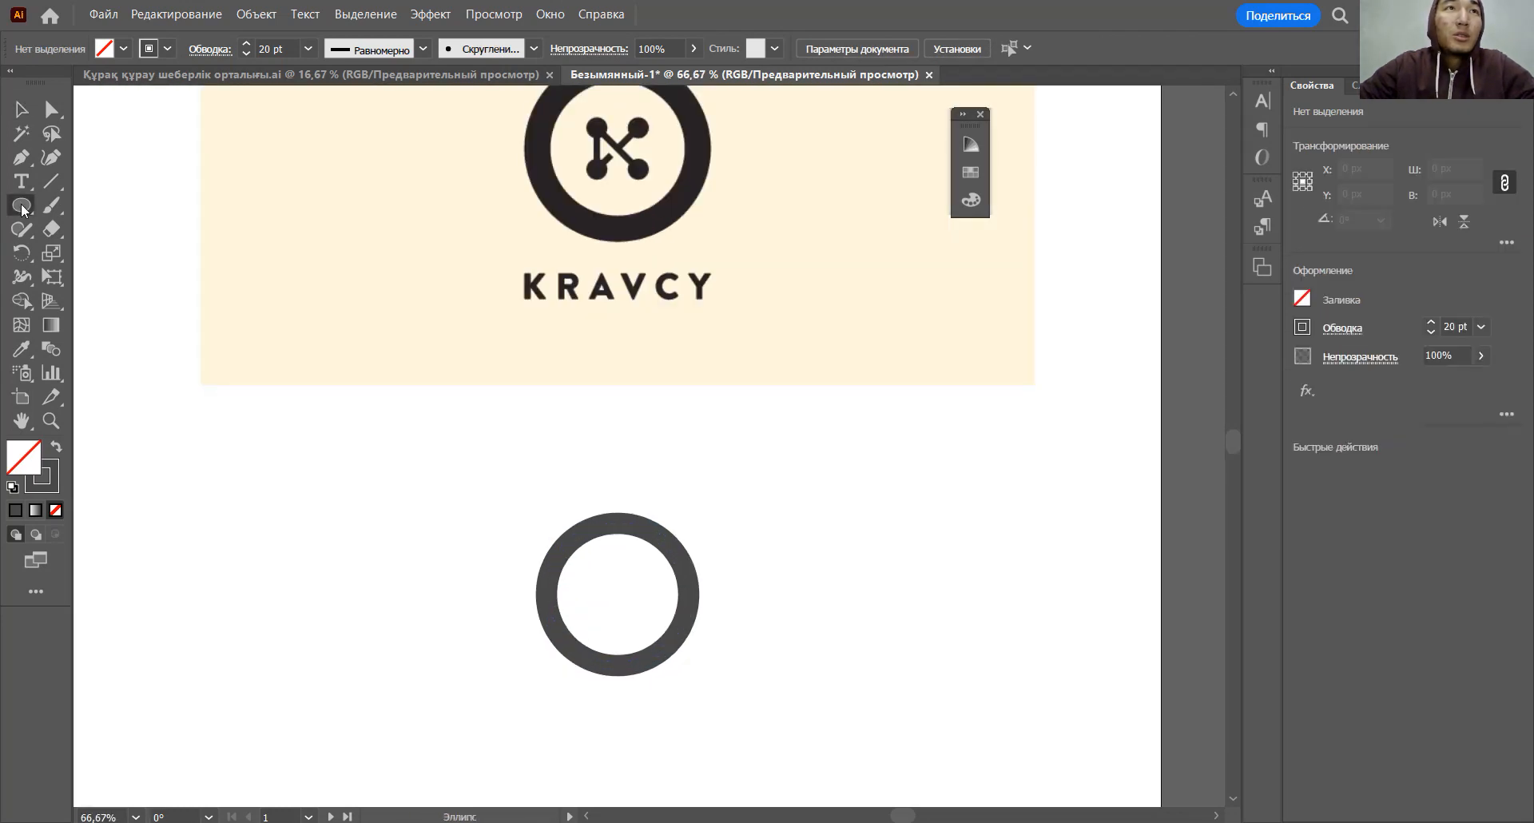
{"action": "scroll", "coordinate": [595, 563], "scroll_direction": "up", "scroll_amount": 1}
{"action": "mouse_move", "coordinate": [584, 567]}
{"action": "left_mouse_down"}
{"action": "mouse_move", "coordinate": [611, 594]}
{"action": "mouse_move", "coordinate": [607, 620]}
{"action": "mouse_move", "coordinate": [675, 597]}
{"action": "left_mouse_up"}
{"action": "left_click", "coordinate": [56, 449]}
{"action": "scroll", "coordinate": [593, 568], "scroll_direction": "up", "scroll_amount": 1}
{"action": "scroll", "coordinate": [715, 591], "scroll_direction": "down", "scroll_amount": 2}
{"action": "scroll", "coordinate": [716, 588], "scroll_direction": "up", "scroll_amount": 4}
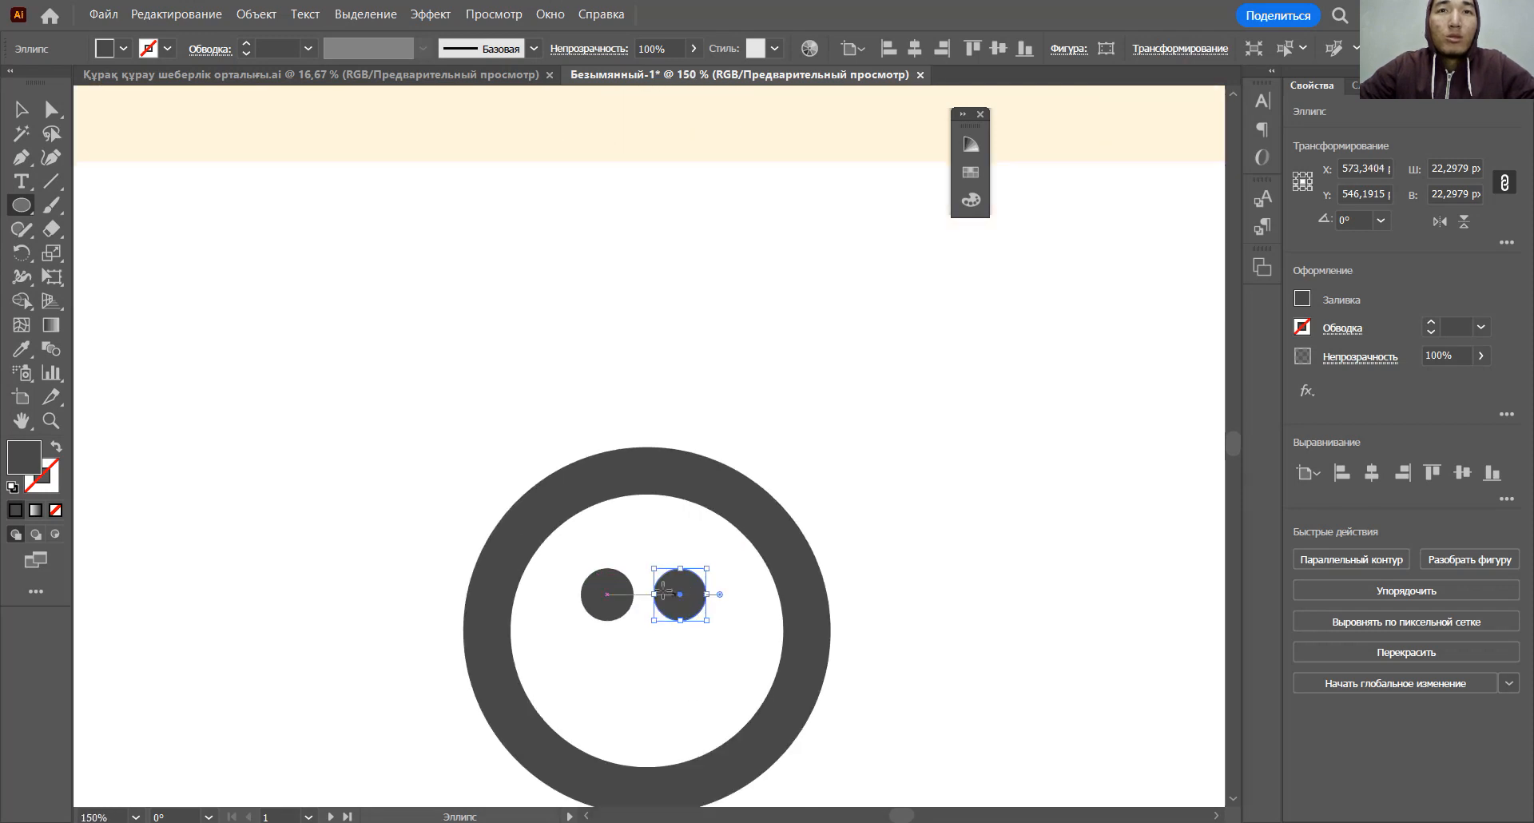
- Replace the two inner circles with a smaller pair about 15 px wide, spaced farther apart on the same horizontal line
{"action": "left_click", "coordinate": [20, 109]}
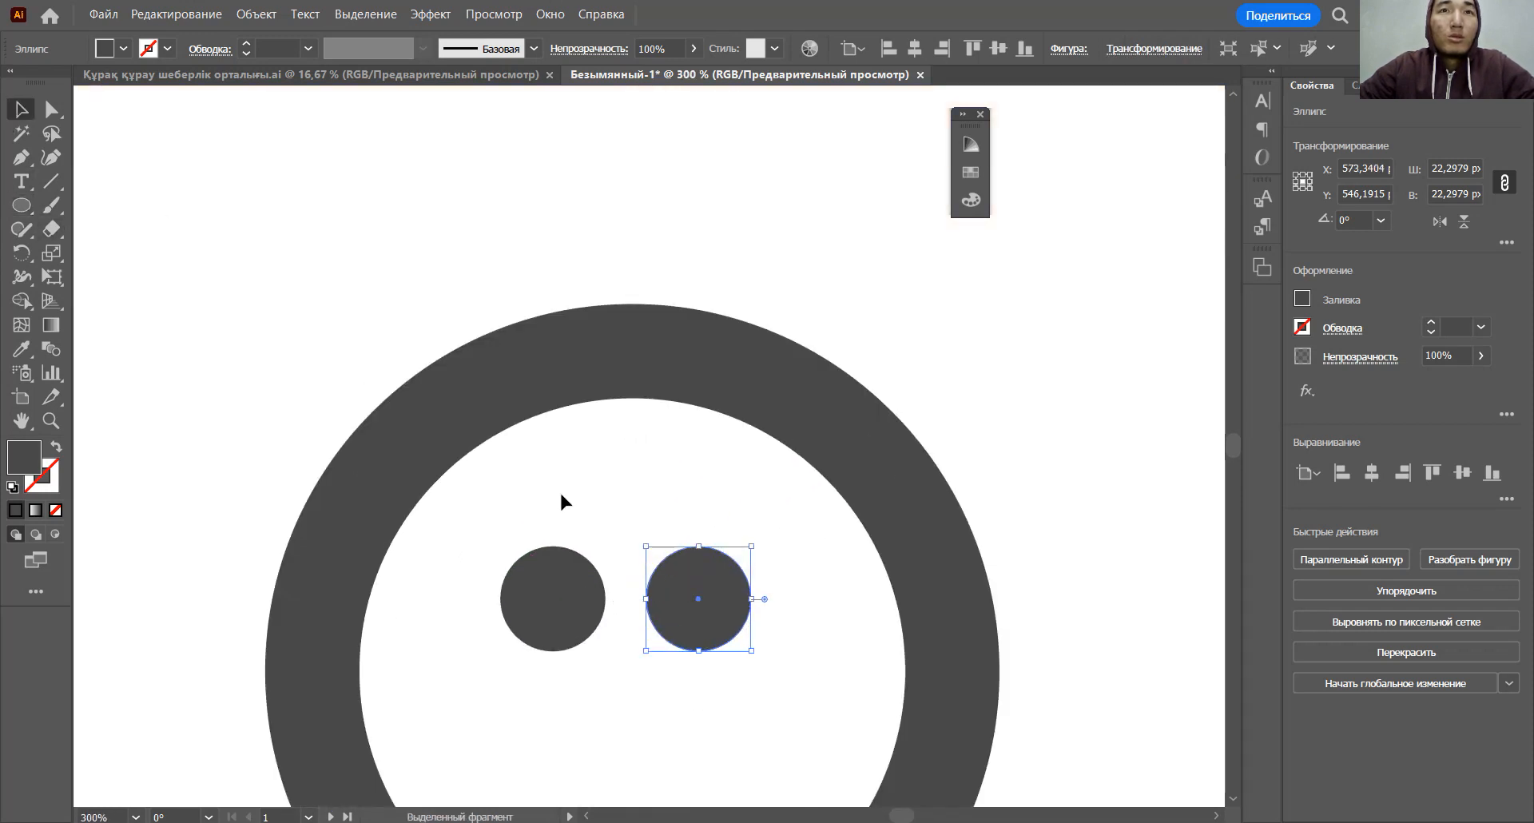
{"action": "left_click", "coordinate": [626, 511]}
{"action": "scroll", "coordinate": [627, 512], "scroll_direction": "down", "scroll_amount": 3}
{"action": "left_click_drag", "start_coordinate": [631, 495], "coordinate": [701, 654]}
{"action": "scroll", "coordinate": [614, 678], "scroll_direction": "up", "scroll_amount": 3}
{"action": "left_click", "coordinate": [773, 668]}
{"action": "key", "text": "Delete"}
{"action": "scroll", "coordinate": [701, 653], "scroll_direction": "down", "scroll_amount": 2}
- Select both small circles and duplicate them straight down to form a two-by-two set of button holes
{"action": "key", "text": "space"}
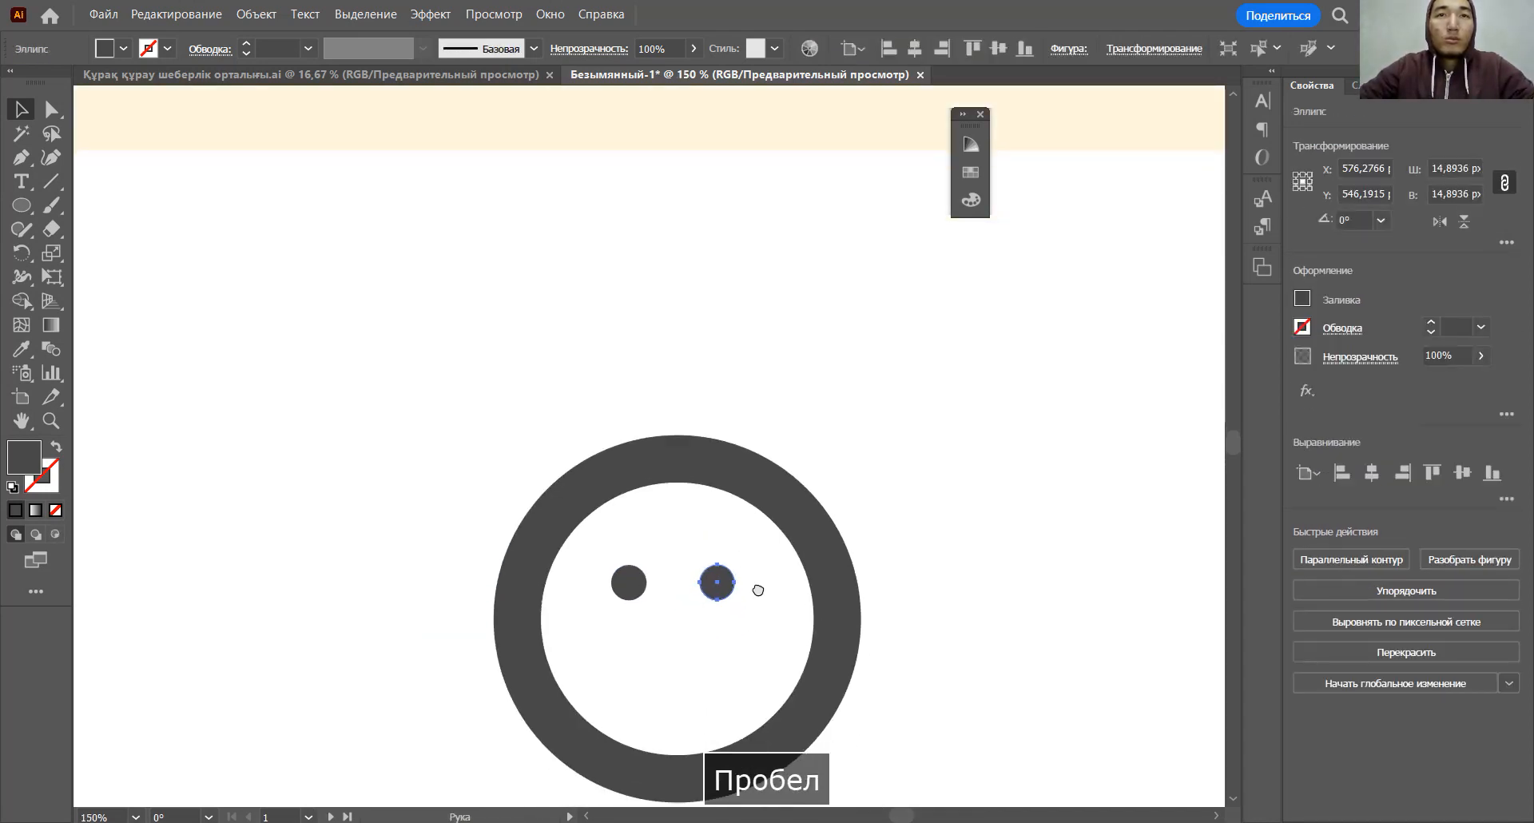
{"action": "left_click_drag", "start_coordinate": [753, 604], "coordinate": [610, 559]}
{"action": "left_click", "coordinate": [716, 581], "text": "shift"}
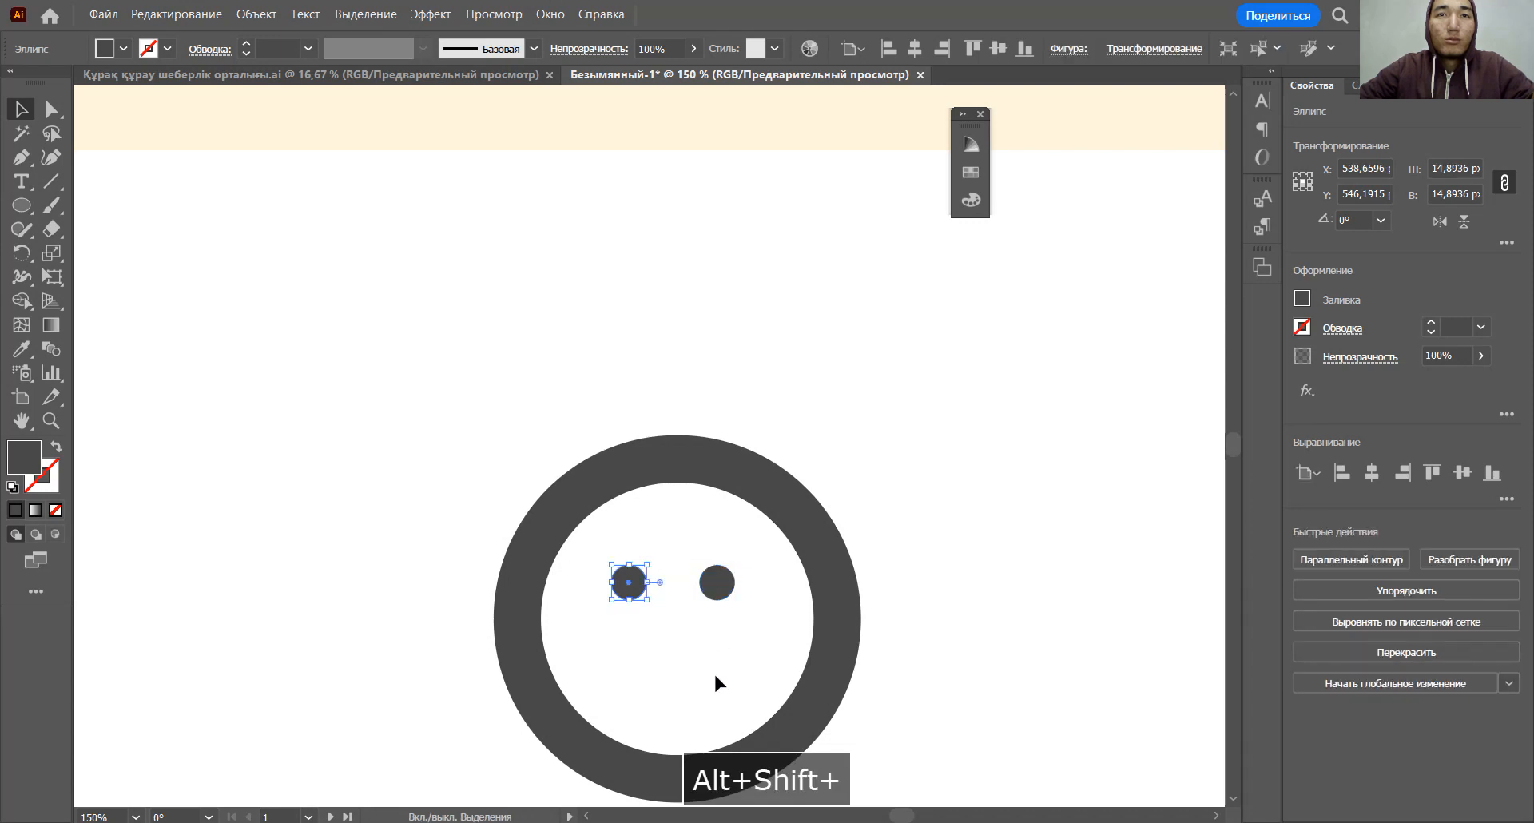
{"action": "left_click_drag", "start_coordinate": [746, 607], "coordinate": [732, 687]}
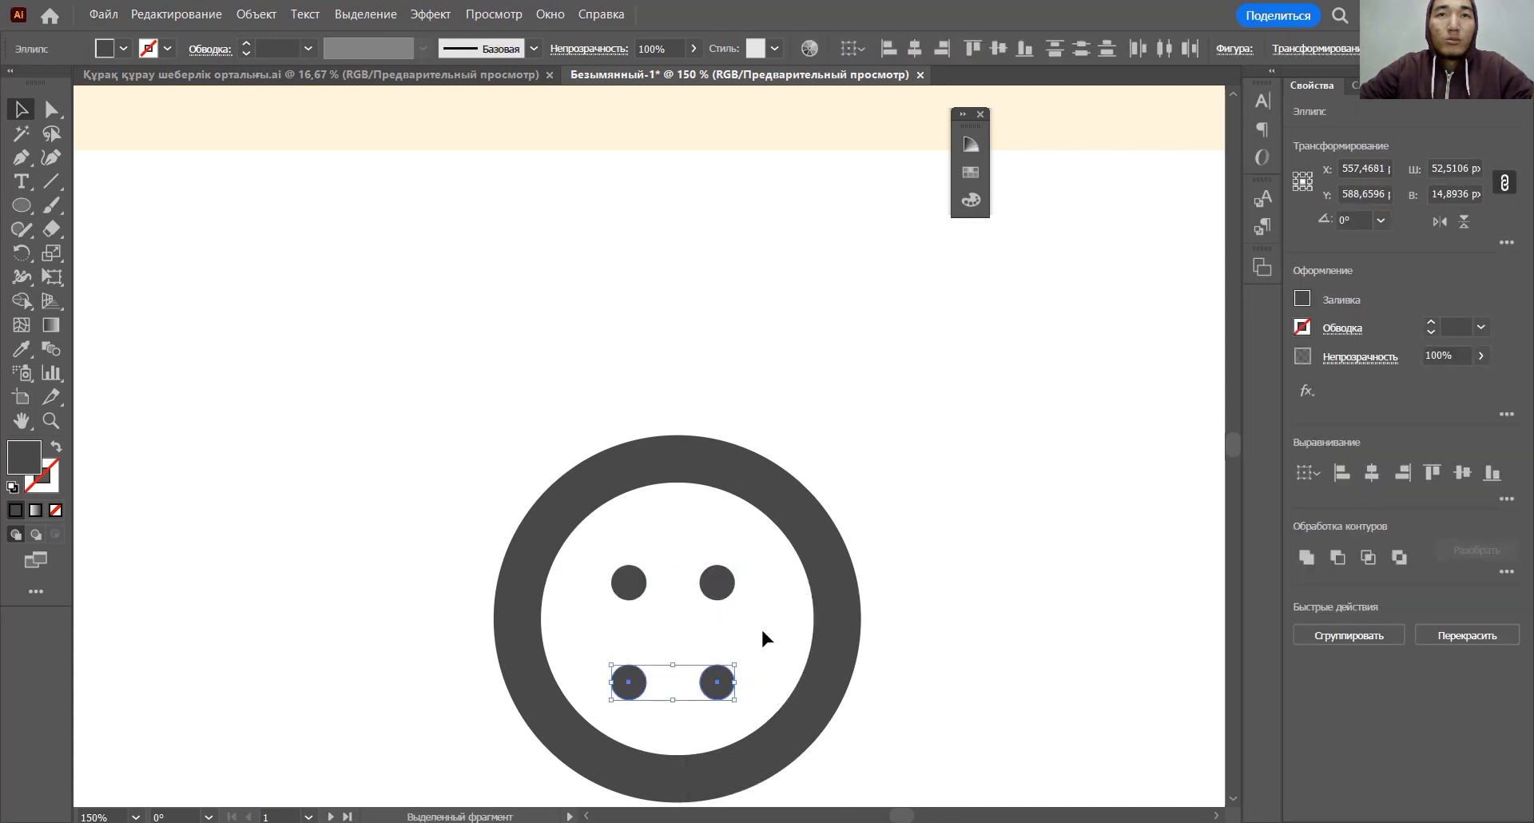
{"action": "left_click", "coordinate": [760, 626]}
- Nudge the ring slightly down around the four small circles
{"action": "scroll", "coordinate": [761, 626], "scroll_direction": "down", "scroll_amount": 2}
{"action": "key", "text": "space"}
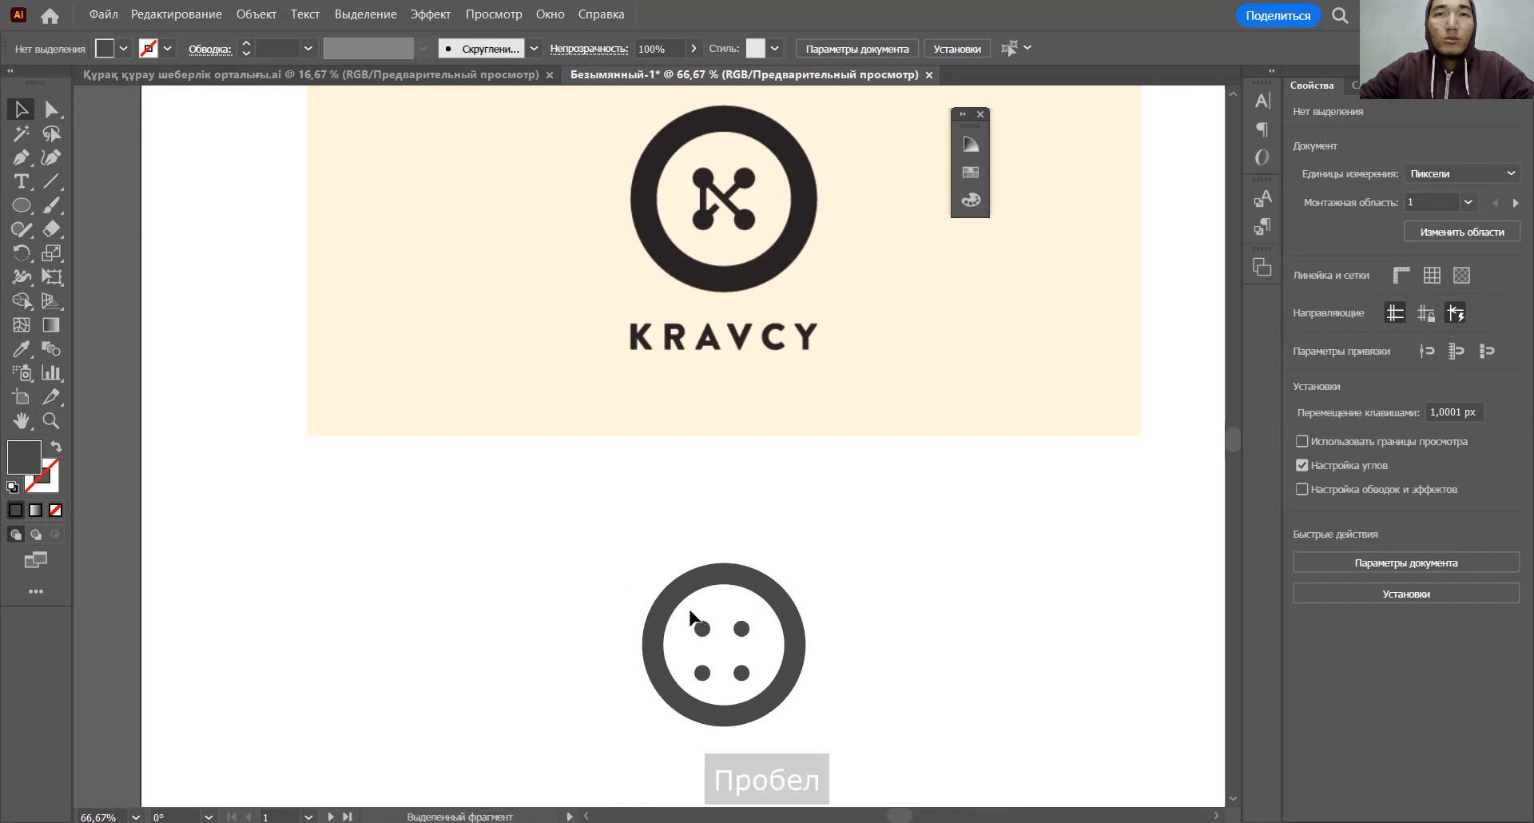
{"action": "left_click_drag", "start_coordinate": [765, 594], "coordinate": [764, 596]}
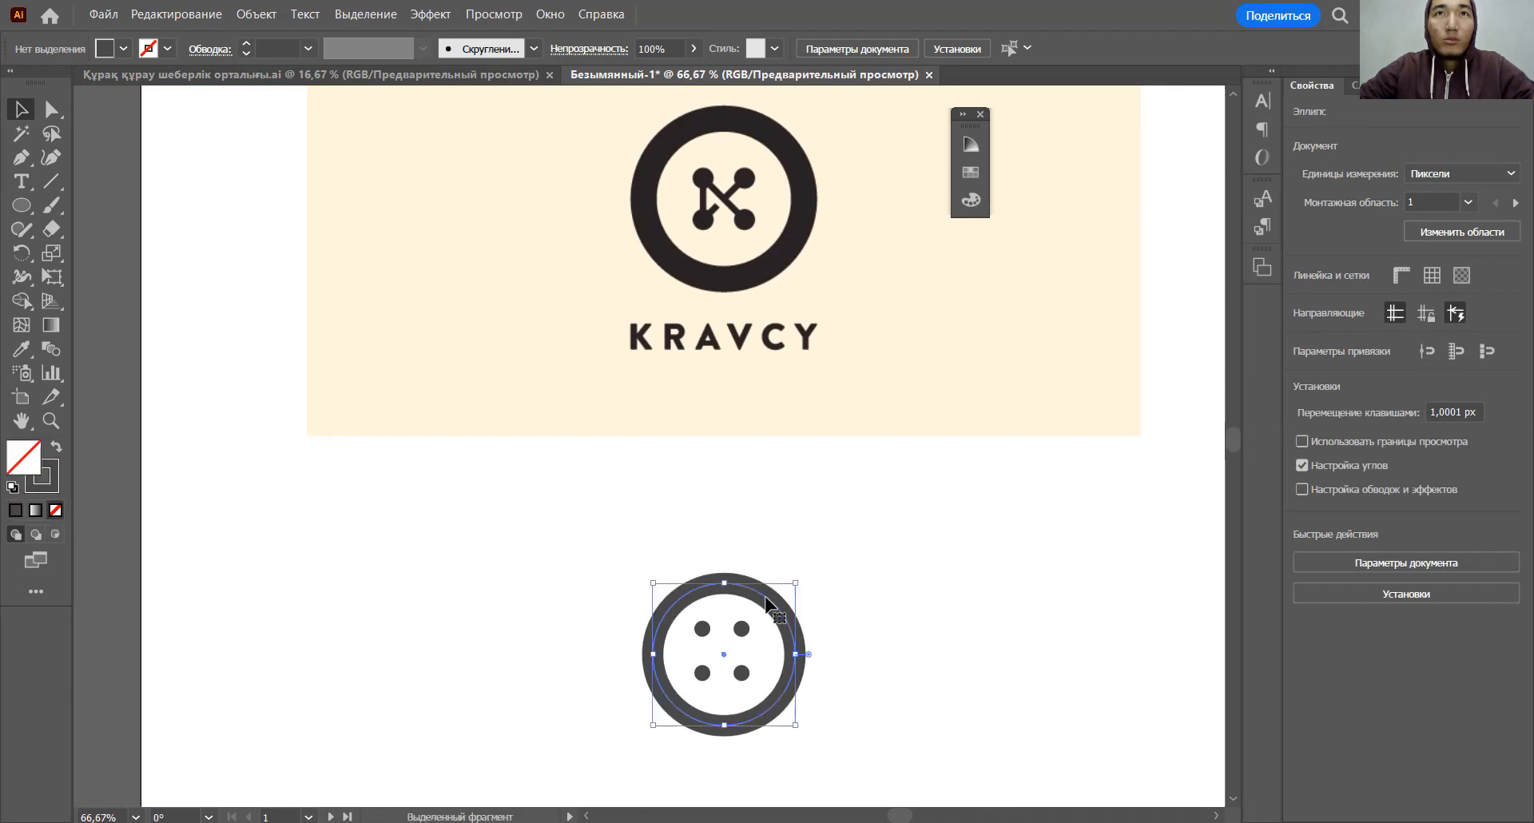
{"action": "scroll", "coordinate": [715, 631], "scroll_direction": "up", "scroll_amount": 2}
{"action": "left_click", "coordinate": [697, 632]}
{"action": "left_click", "coordinate": [658, 609]}
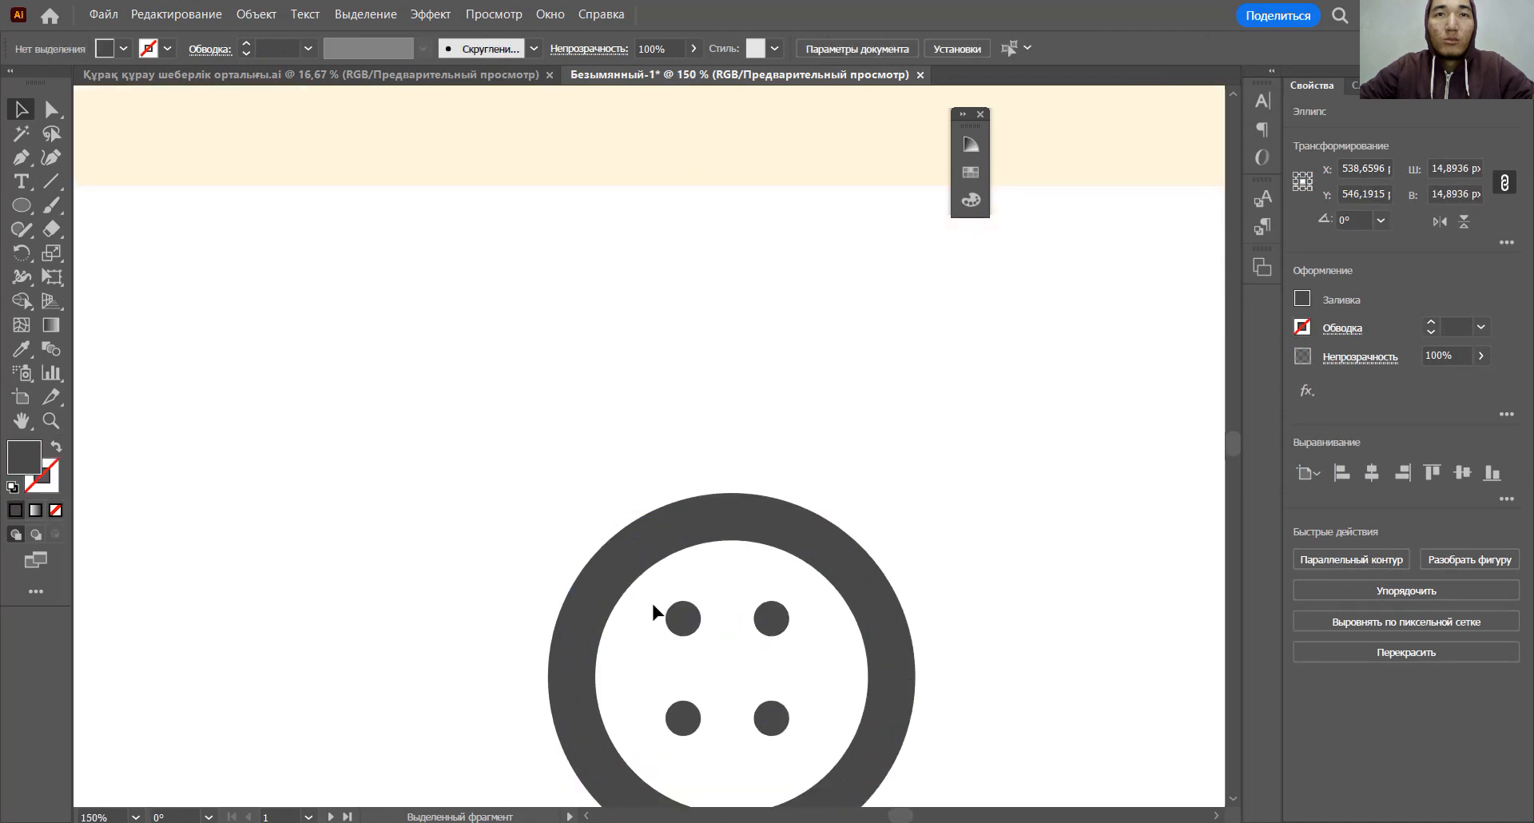
- Move the ring aside to the left and give the four small circles an 8 pt stroke
{"action": "scroll", "coordinate": [800, 735], "scroll_direction": "down", "scroll_amount": 1}
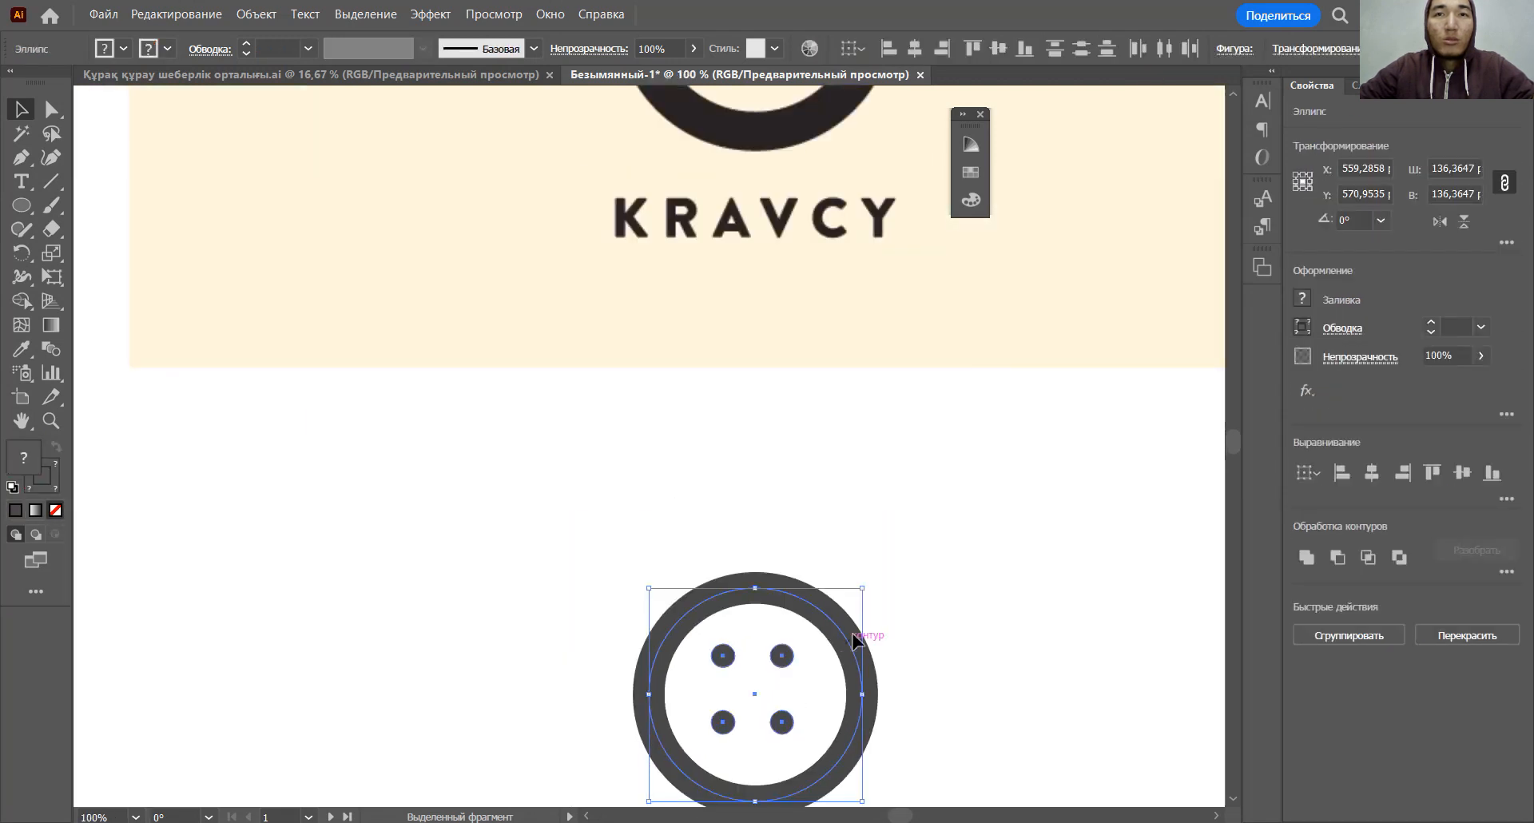
{"action": "left_click_drag", "start_coordinate": [833, 626], "coordinate": [531, 587]}
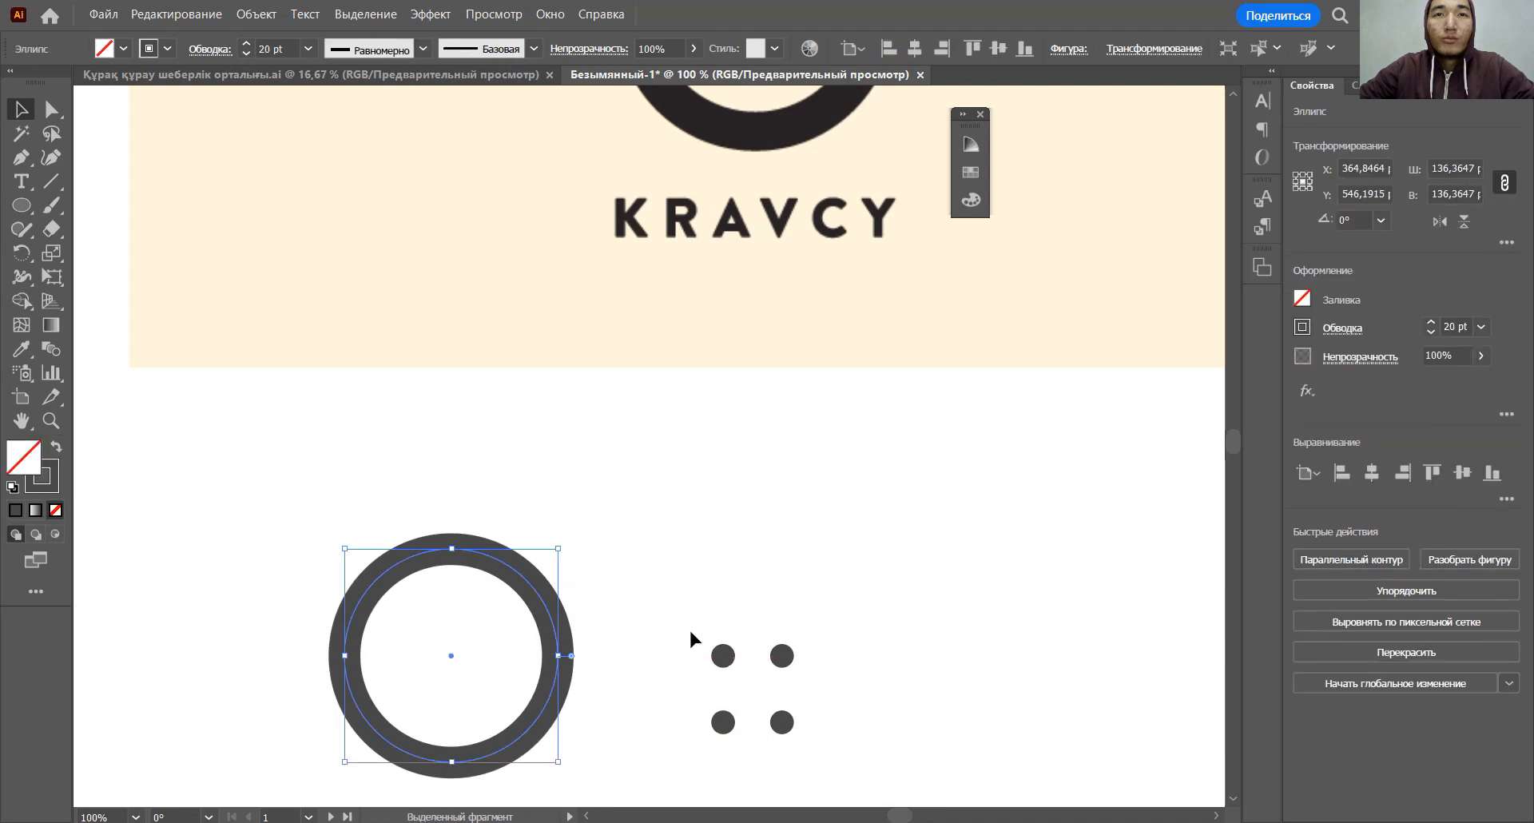
{"action": "left_click_drag", "start_coordinate": [689, 626], "coordinate": [851, 734]}
{"action": "scroll", "coordinate": [839, 720], "scroll_direction": "up", "scroll_amount": 1}
{"action": "scroll", "coordinate": [837, 706], "scroll_direction": "down", "scroll_amount": 2}
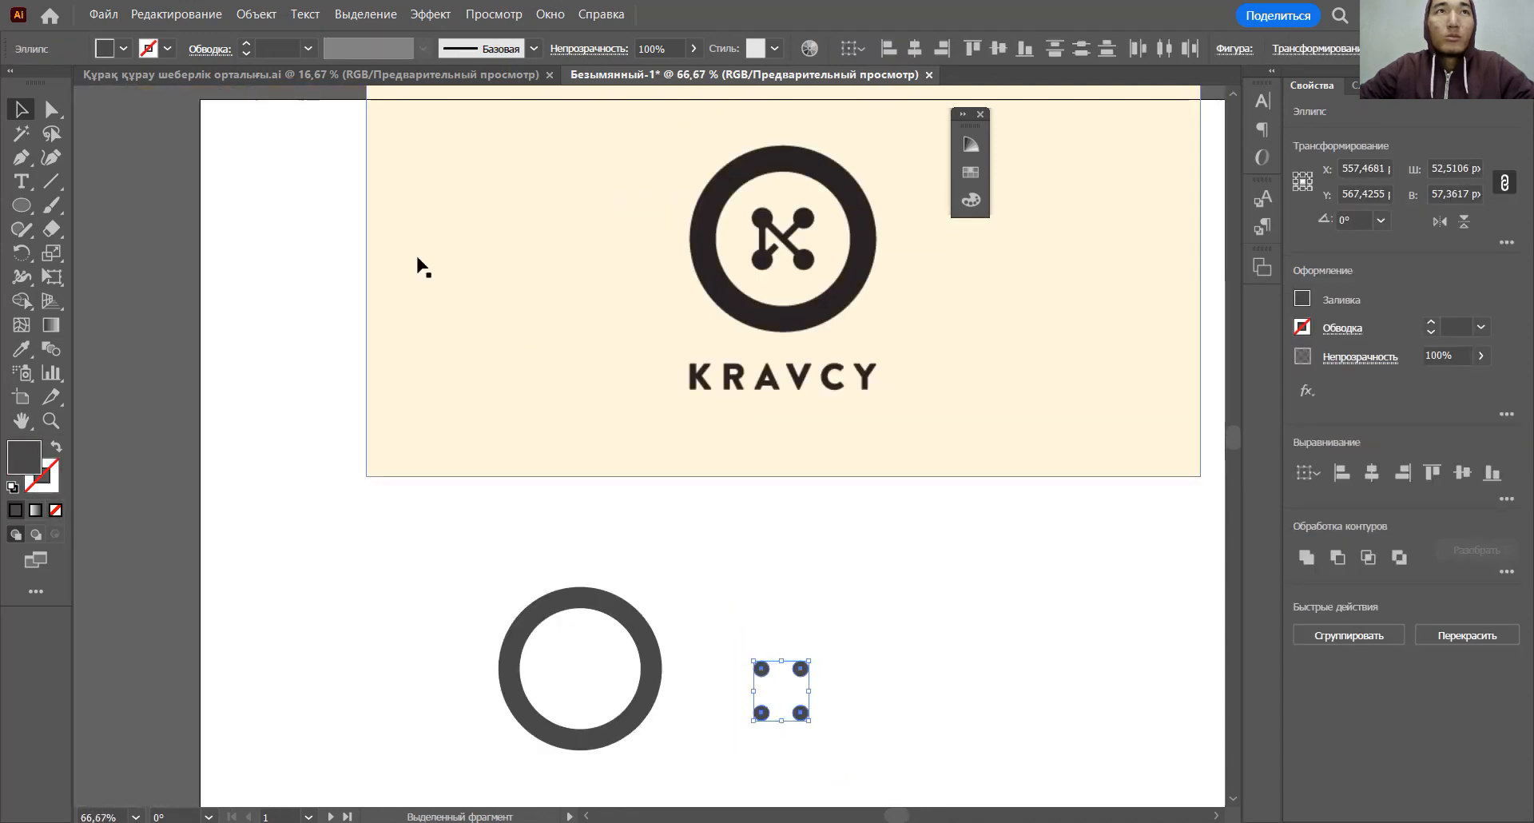
{"action": "double_click", "coordinate": [246, 48]}
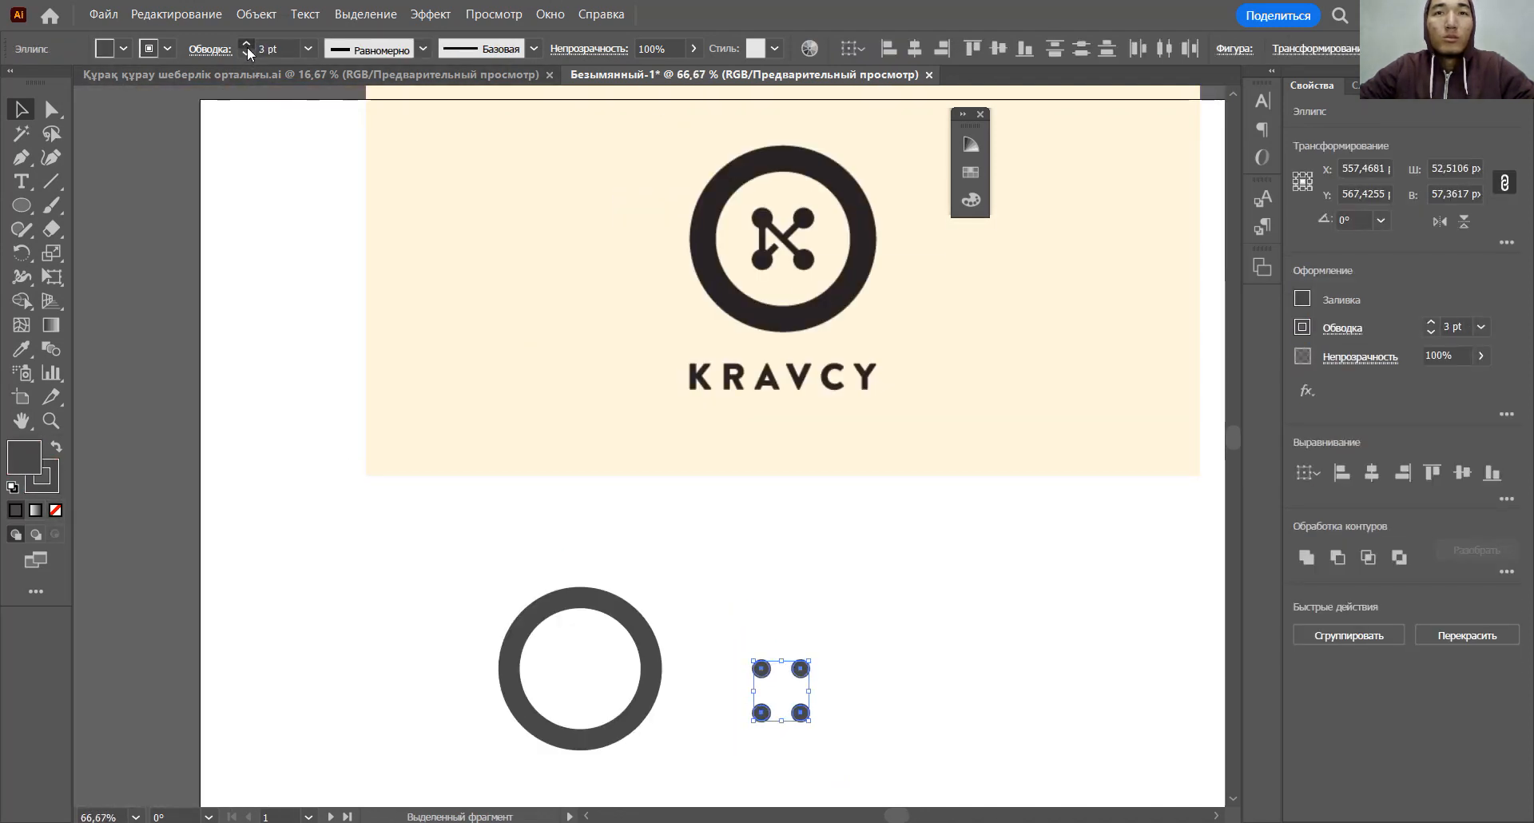
{"action": "left_click", "coordinate": [850, 527]}
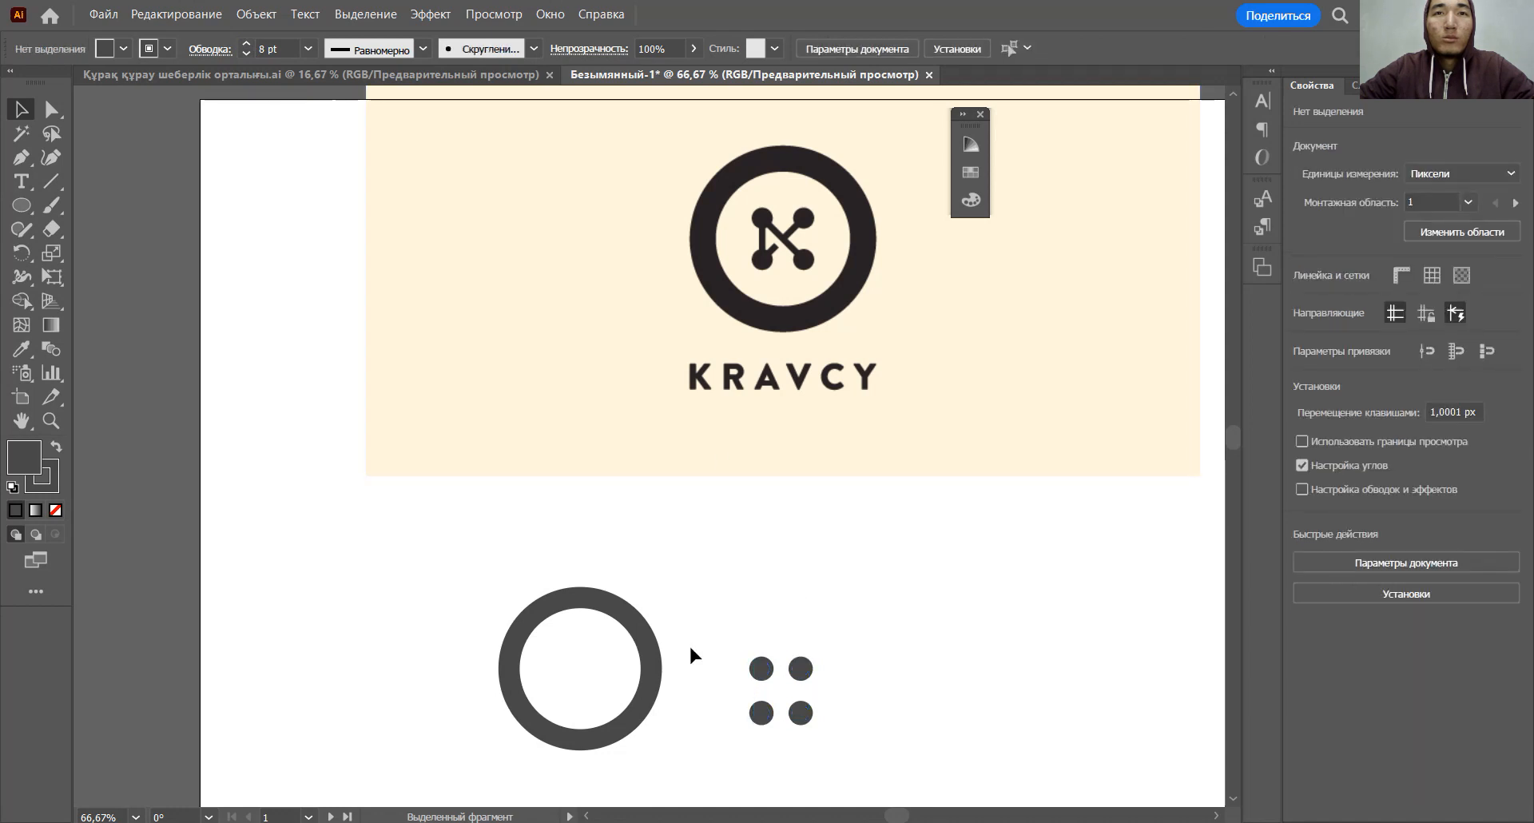
- Move the ring back so it is centred around the four holes and enlarge it to about 148 px in diameter
{"action": "left_click_drag", "start_coordinate": [648, 654], "coordinate": [852, 675]}
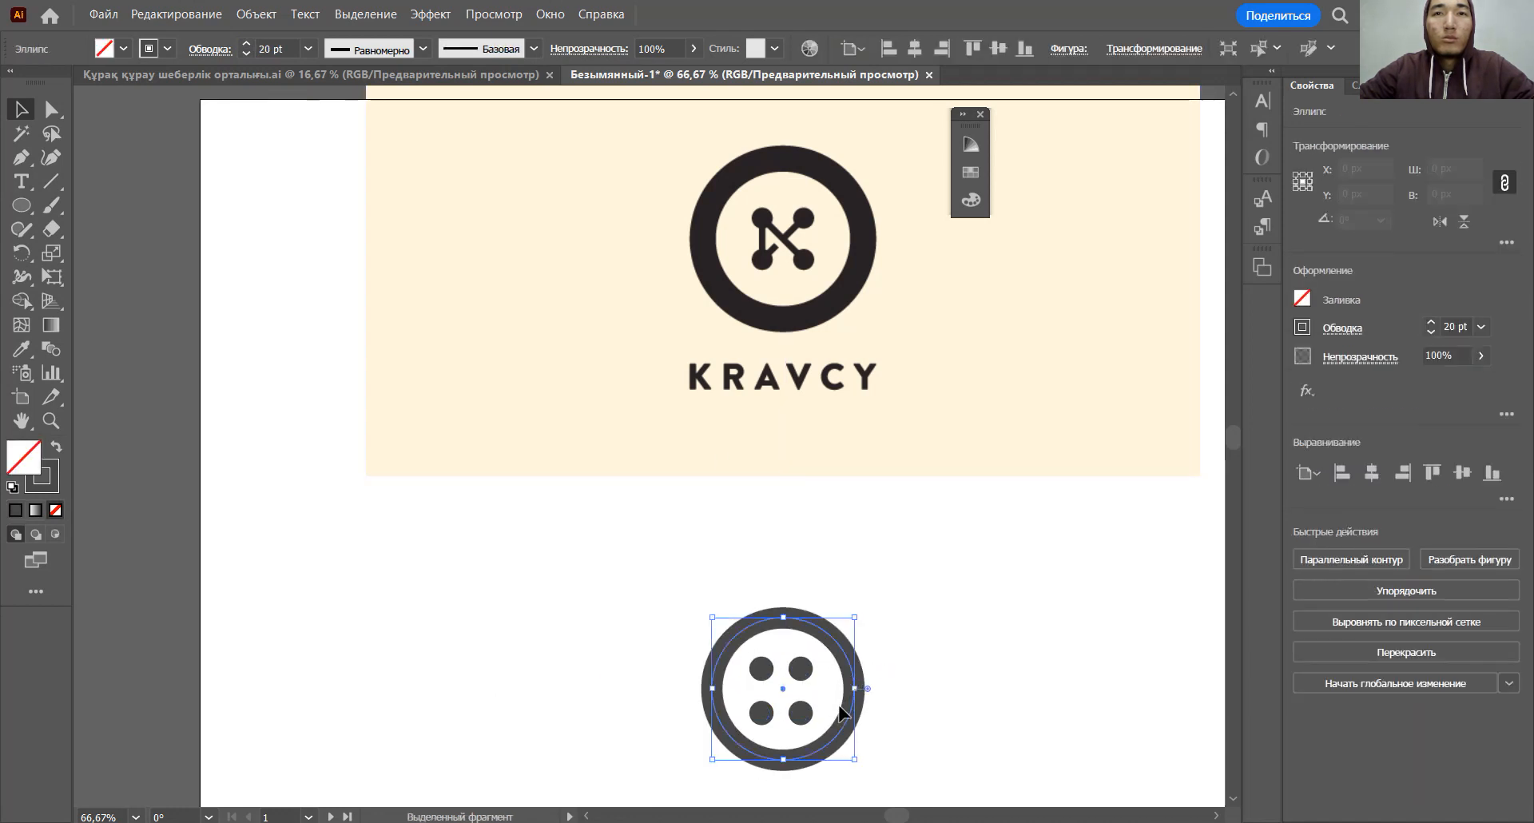
{"action": "left_click_drag", "start_coordinate": [782, 759], "coordinate": [786, 767]}
{"action": "left_click_drag", "start_coordinate": [856, 711], "coordinate": [855, 713]}
{"action": "scroll", "coordinate": [829, 707], "scroll_direction": "up", "scroll_amount": 2}
{"action": "scroll", "coordinate": [851, 457], "scroll_direction": "down", "scroll_amount": 2}
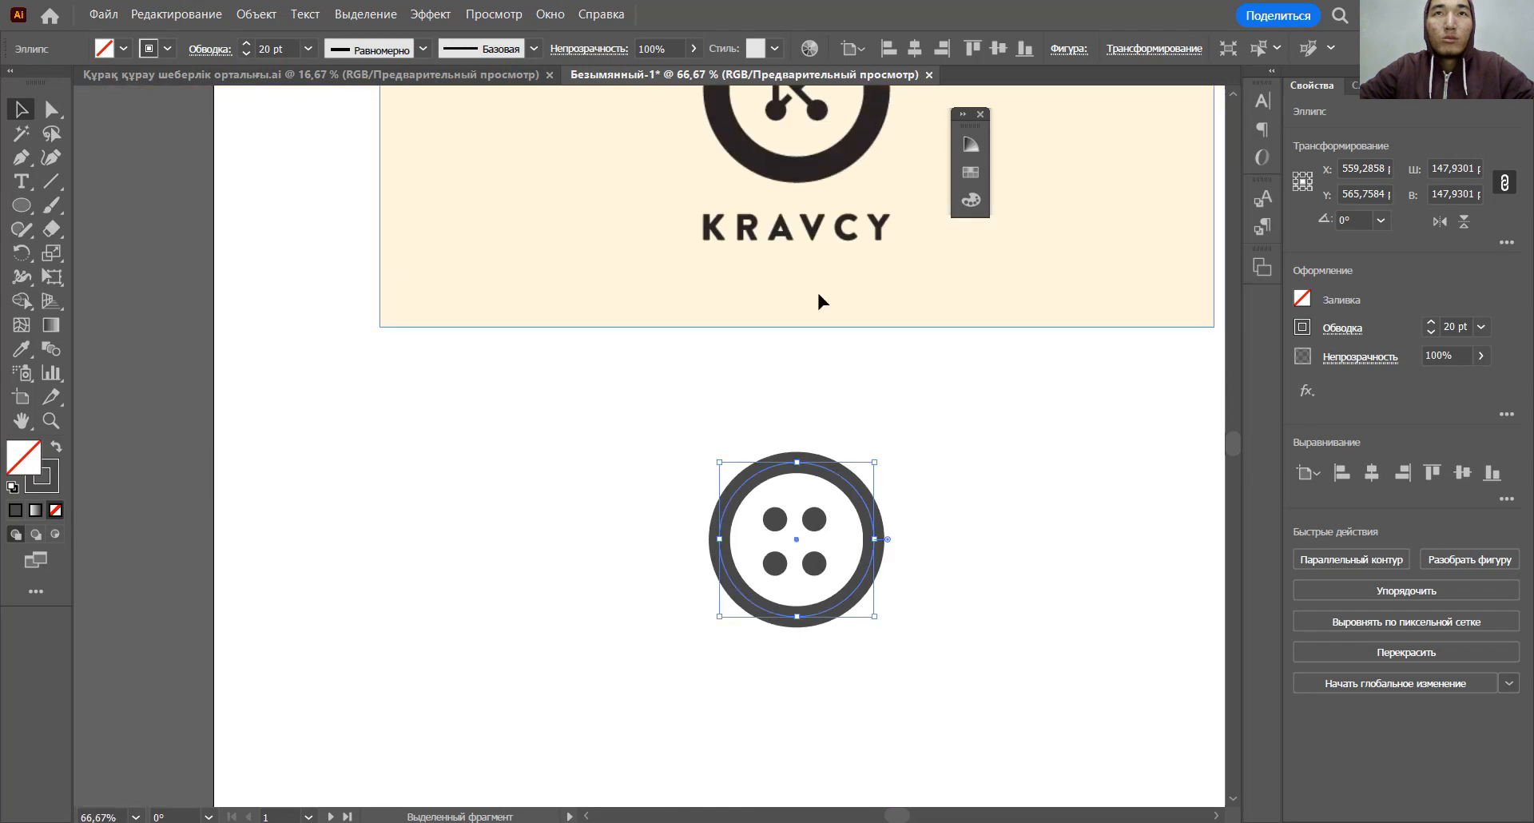
- Move the reference image up and left, away from the drawn button
{"action": "left_click_drag", "start_coordinate": [818, 293], "coordinate": [496, 241]}
{"action": "left_click_drag", "start_coordinate": [854, 499], "coordinate": [851, 494]}
{"action": "left_click", "coordinate": [907, 489]}
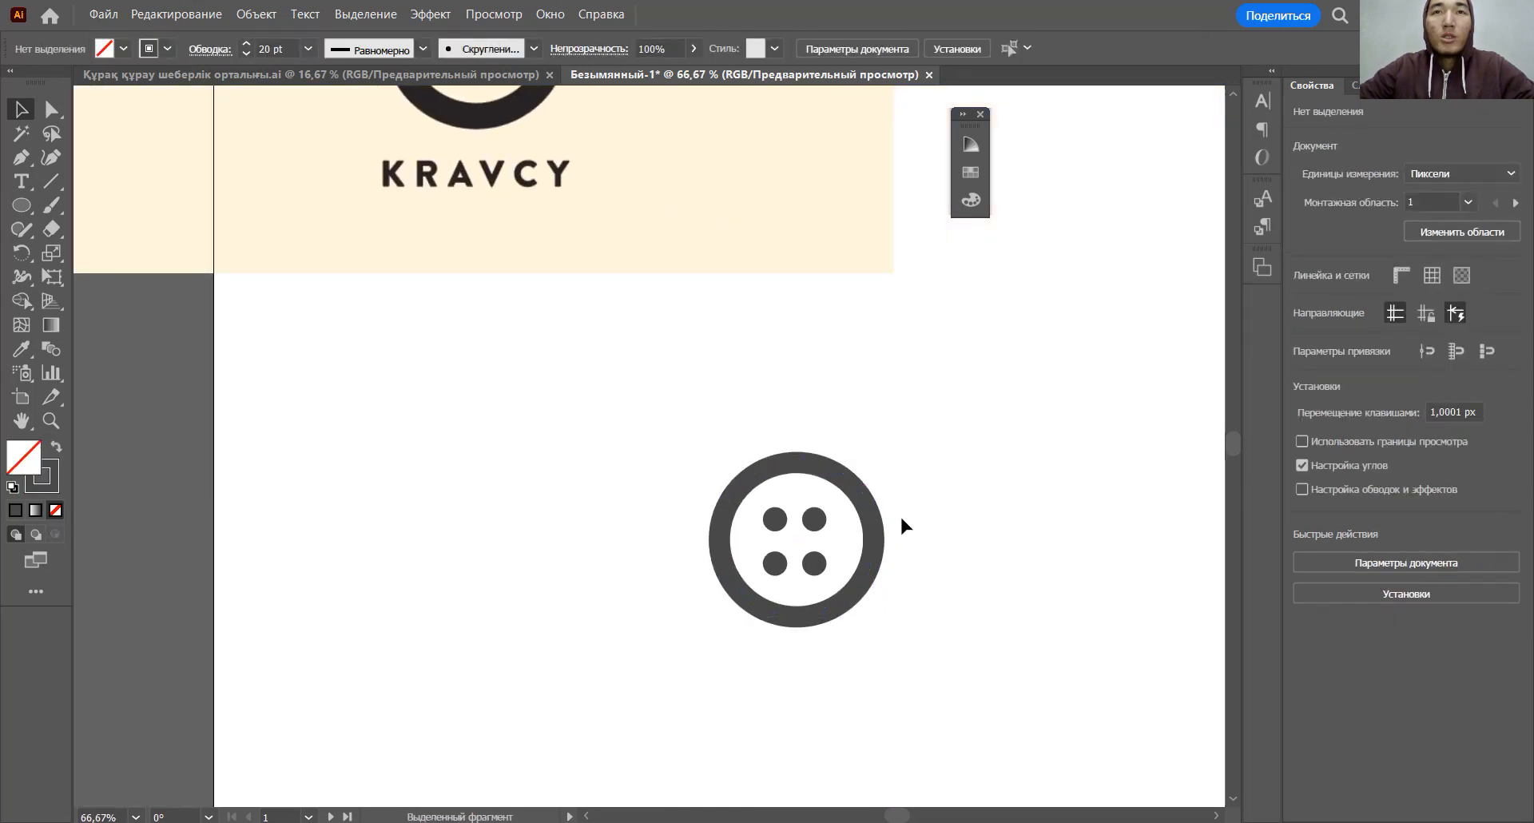
{"action": "scroll", "coordinate": [703, 384], "scroll_direction": "down", "scroll_amount": 1}
{"action": "left_click_drag", "start_coordinate": [709, 373], "coordinate": [730, 449]}
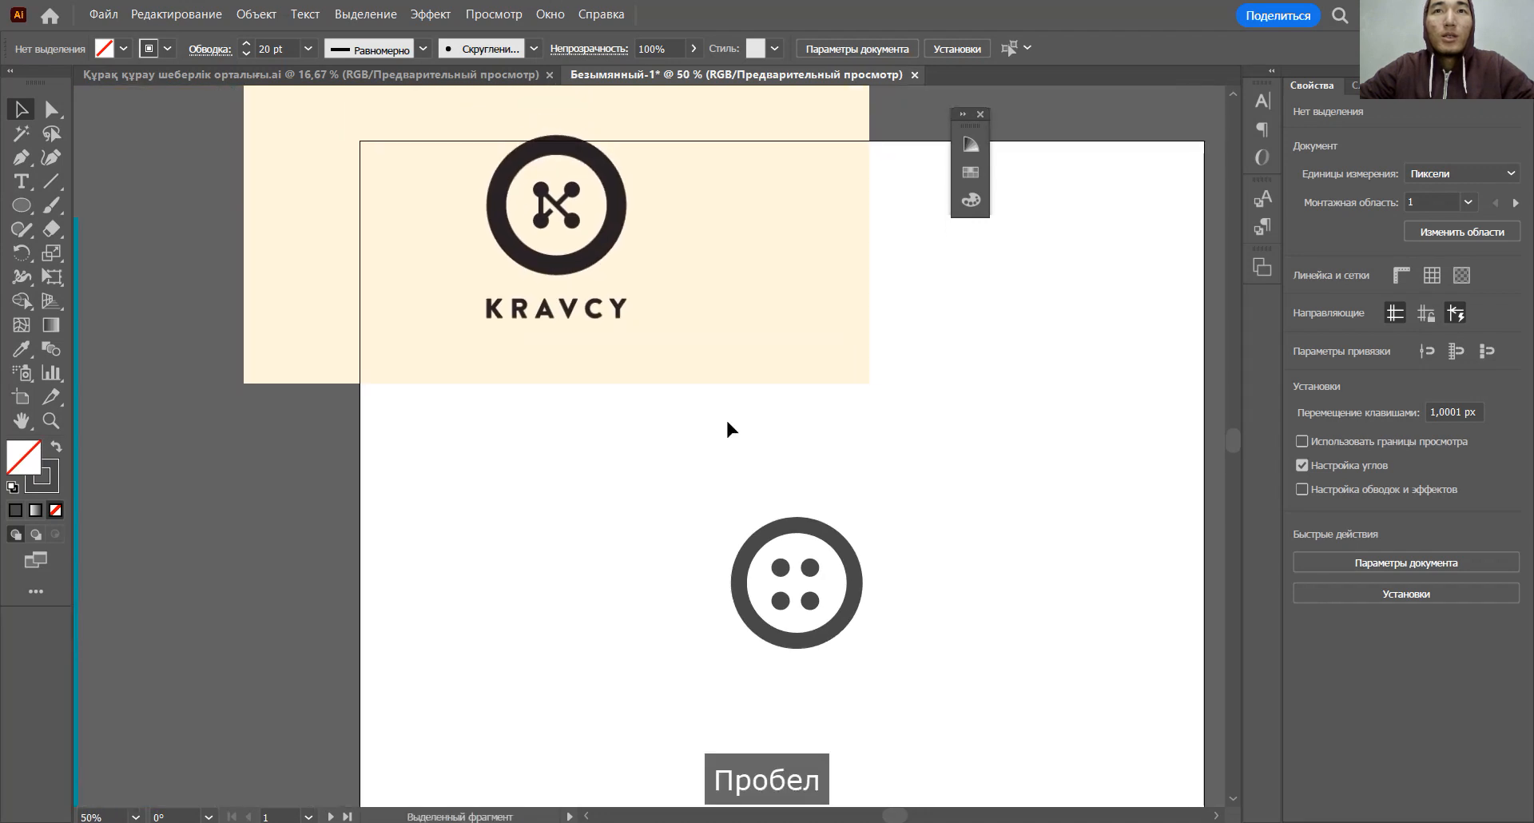
- Enlarge the button's ring slightly more, keeping it centred on the four holes
{"action": "left_click", "coordinate": [796, 522]}
{"action": "scroll", "coordinate": [797, 523], "scroll_direction": "up", "scroll_amount": 1}
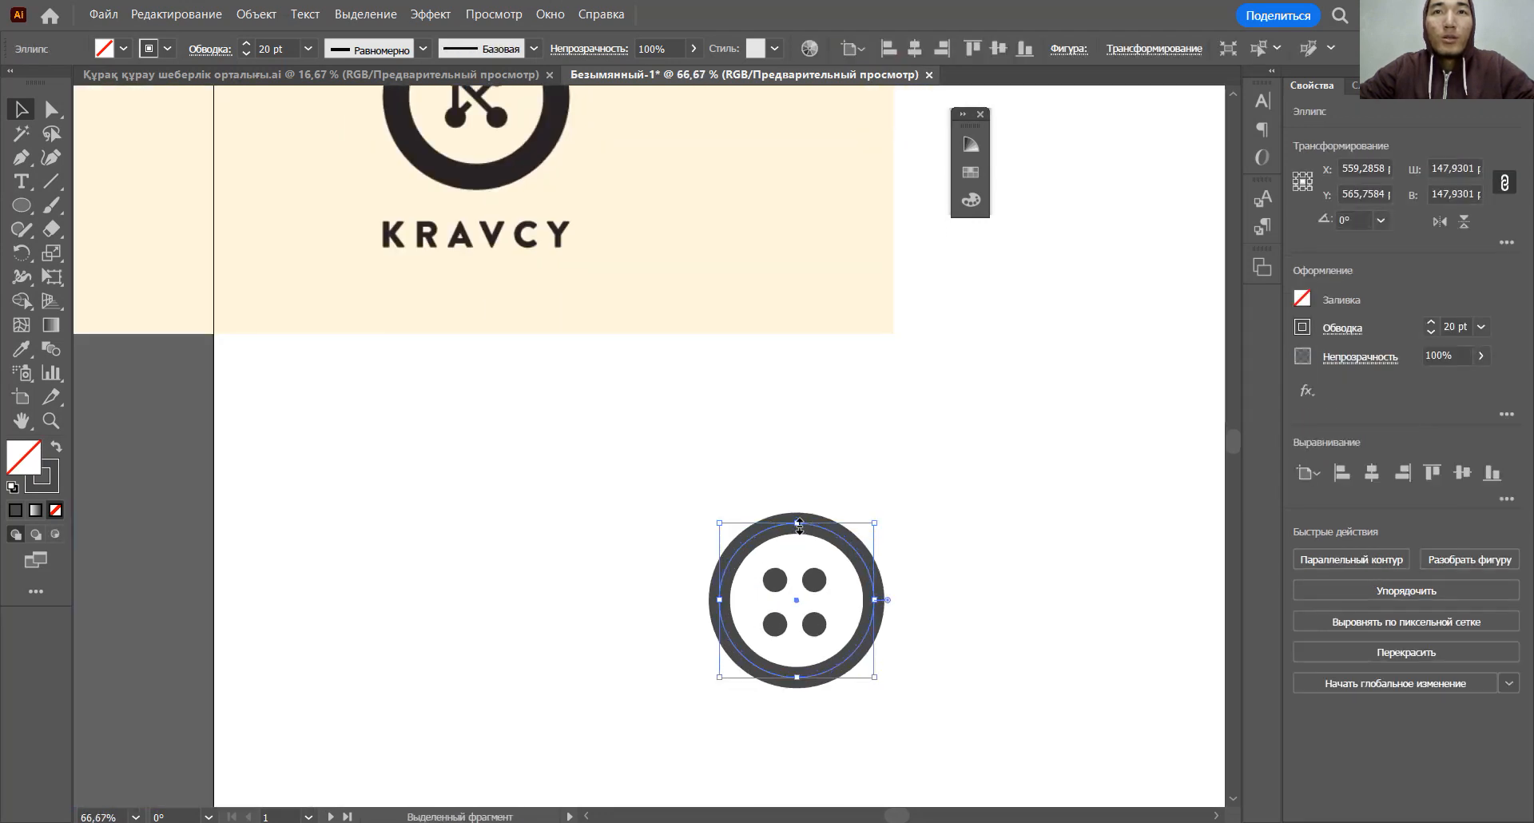
{"action": "left_click_drag", "start_coordinate": [797, 524], "coordinate": [799, 519]}
{"action": "left_click", "coordinate": [889, 477]}
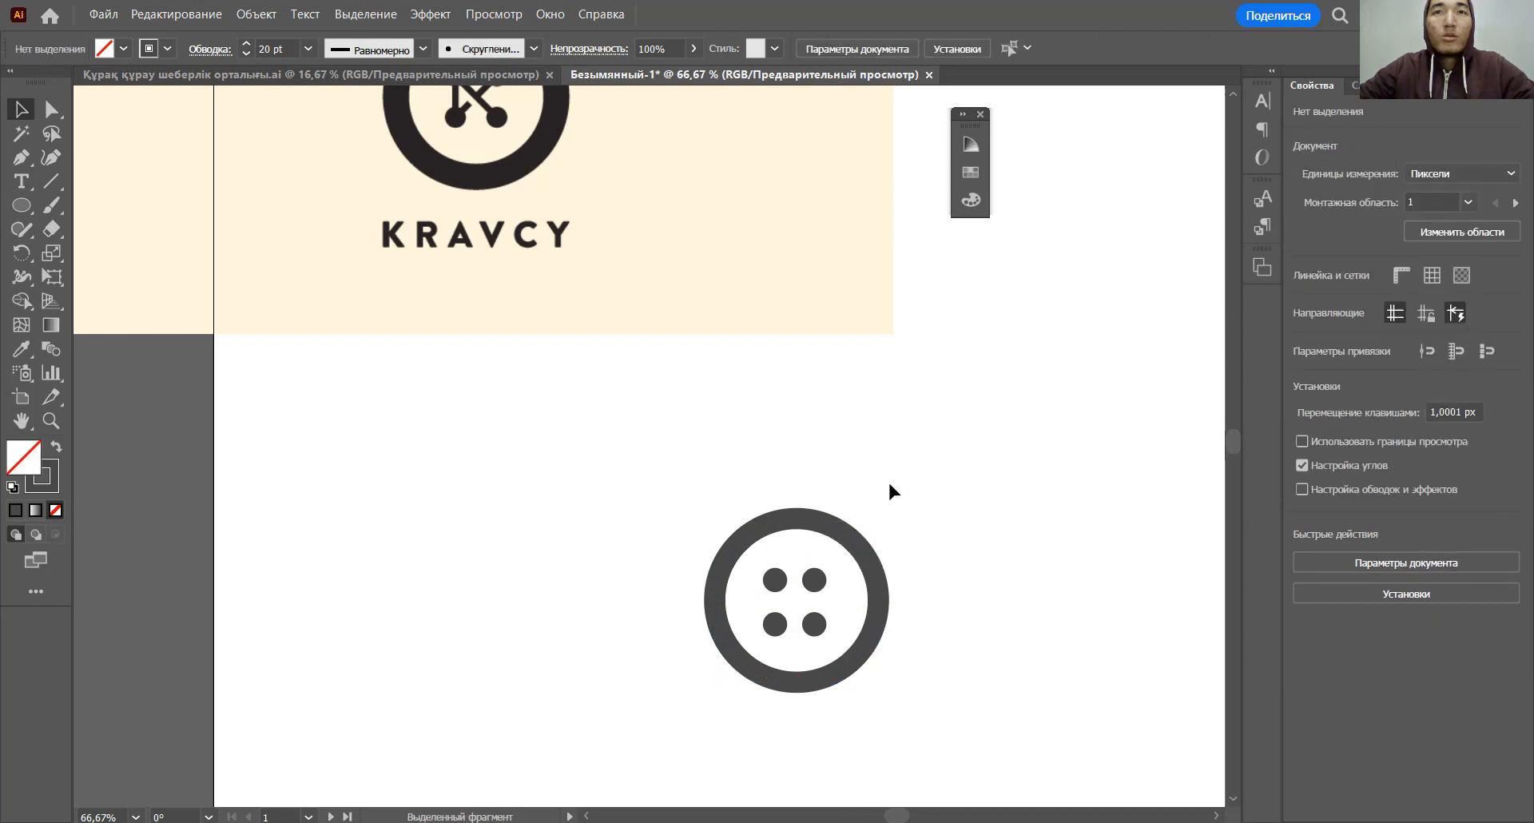
- Draw a vertical line between the centres of the two left holes and set its stroke weight to 7 pt
{"action": "key", "text": "space"}
{"action": "left_click_drag", "start_coordinate": [879, 469], "coordinate": [862, 540]}
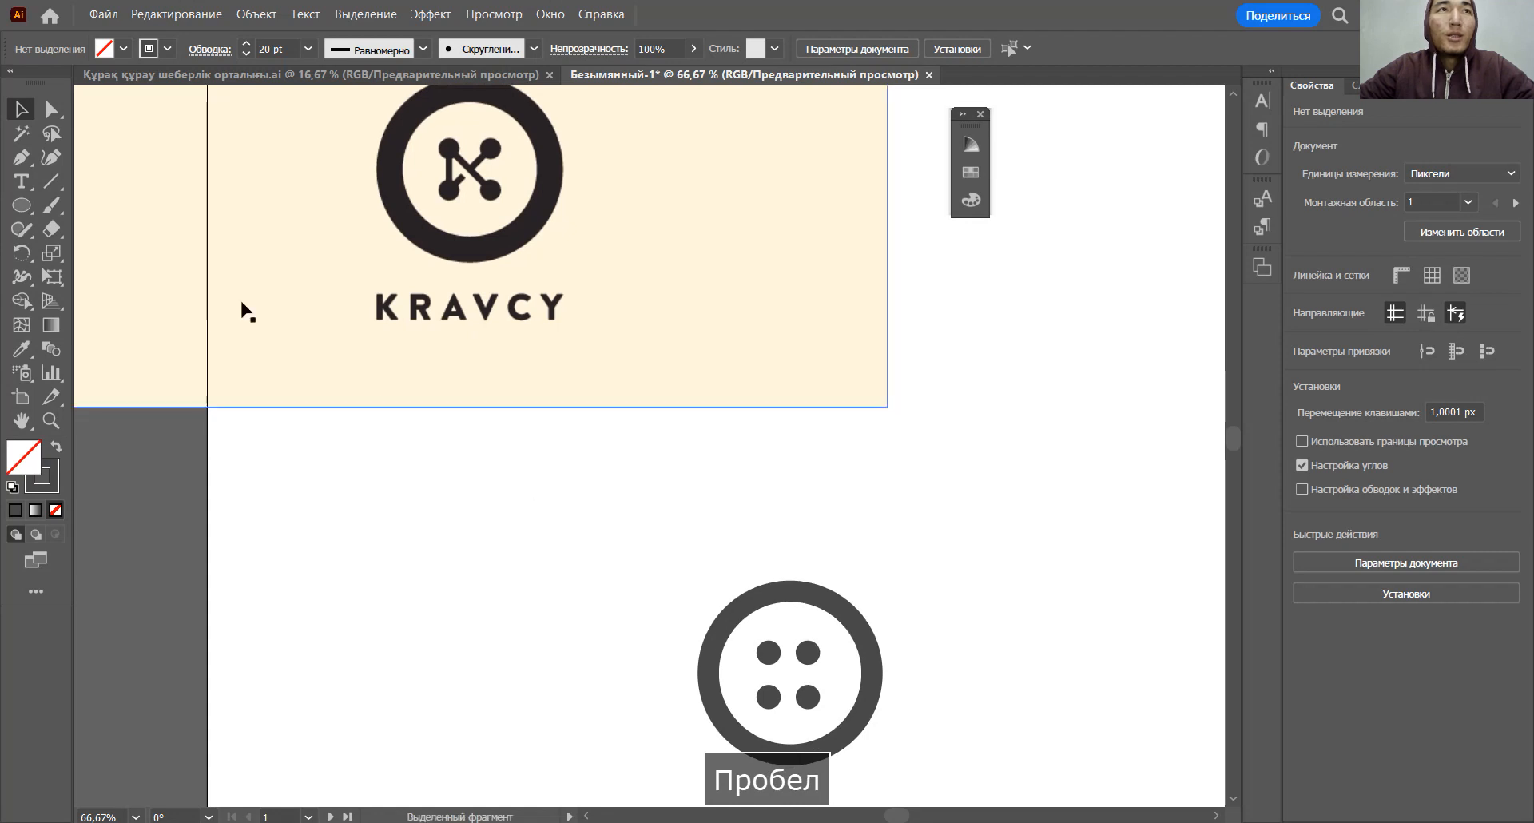
{"action": "left_click", "coordinate": [52, 181]}
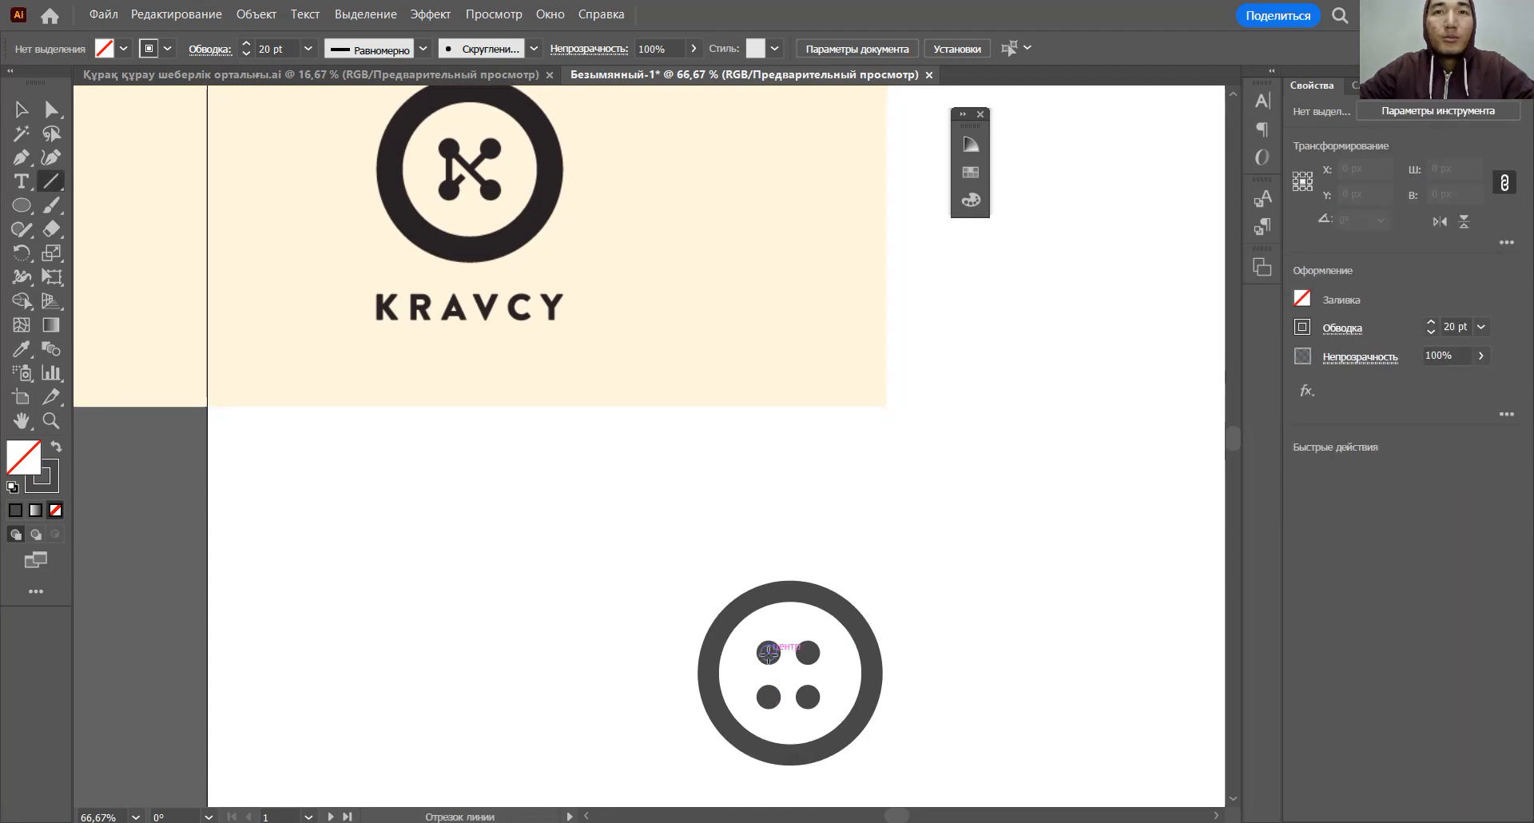
{"action": "left_click_drag", "start_coordinate": [768, 653], "coordinate": [768, 696]}
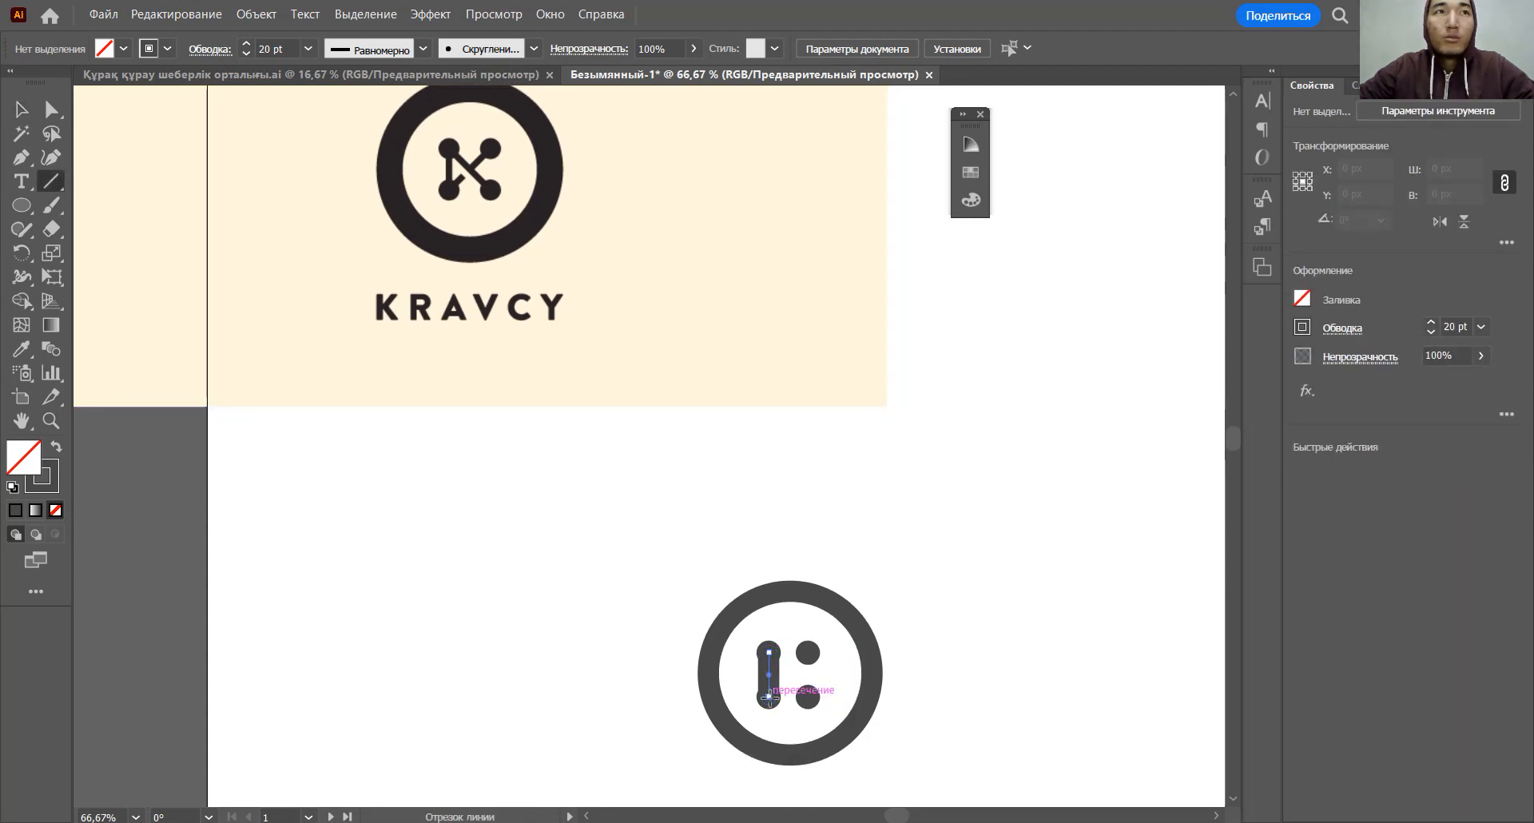
{"action": "left_click", "coordinate": [245, 54]}
{"action": "left_click", "coordinate": [21, 109]}
{"action": "left_click", "coordinate": [971, 559]}
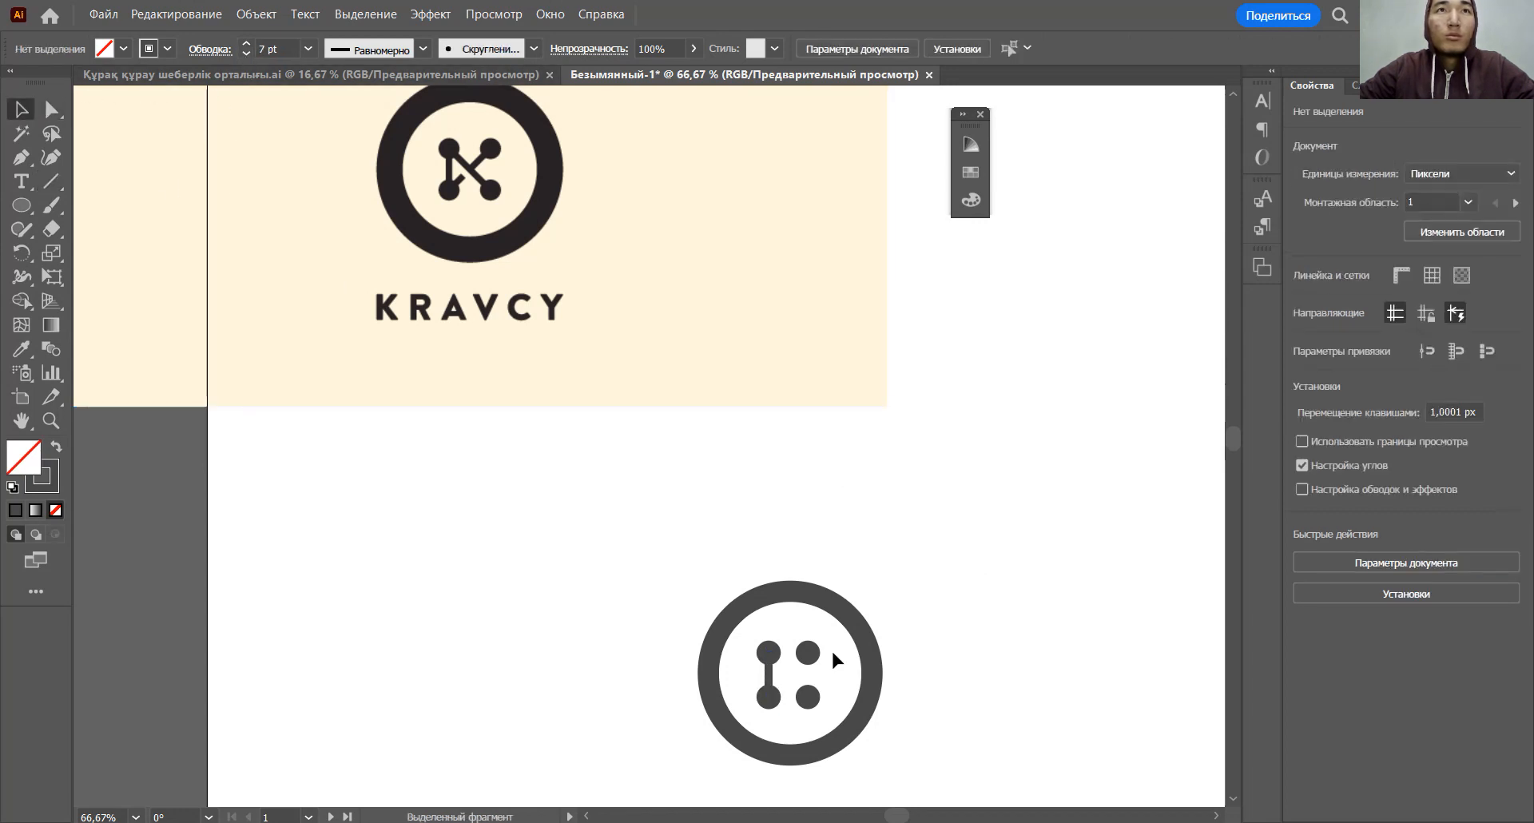
- Duplicate the vertical line in place and move the copy's lower end to the centre of the bottom-right hole
{"action": "left_click", "coordinate": [768, 684]}
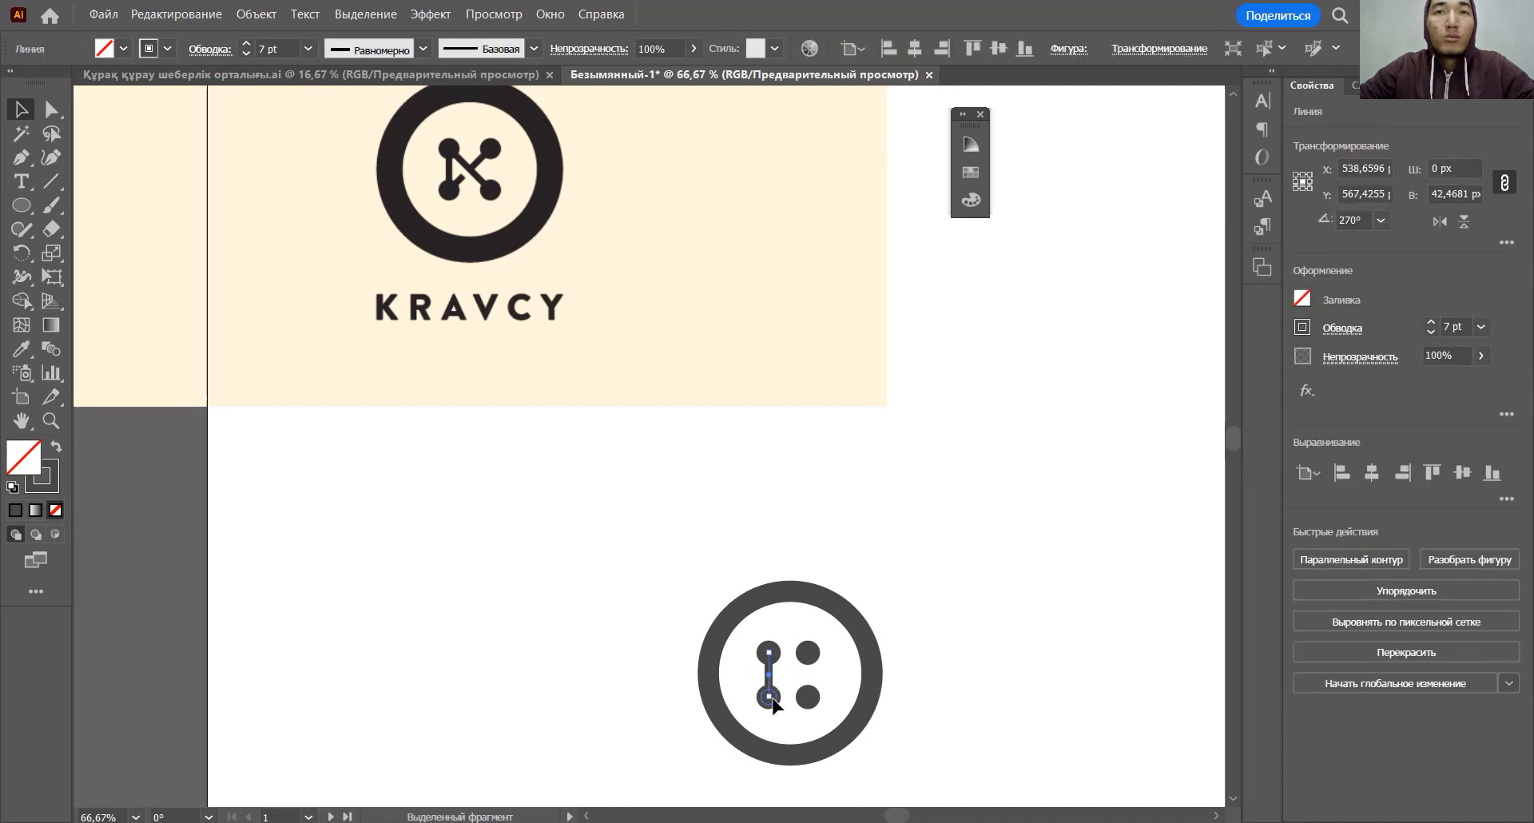
{"action": "key", "text": "ctrl+c"}
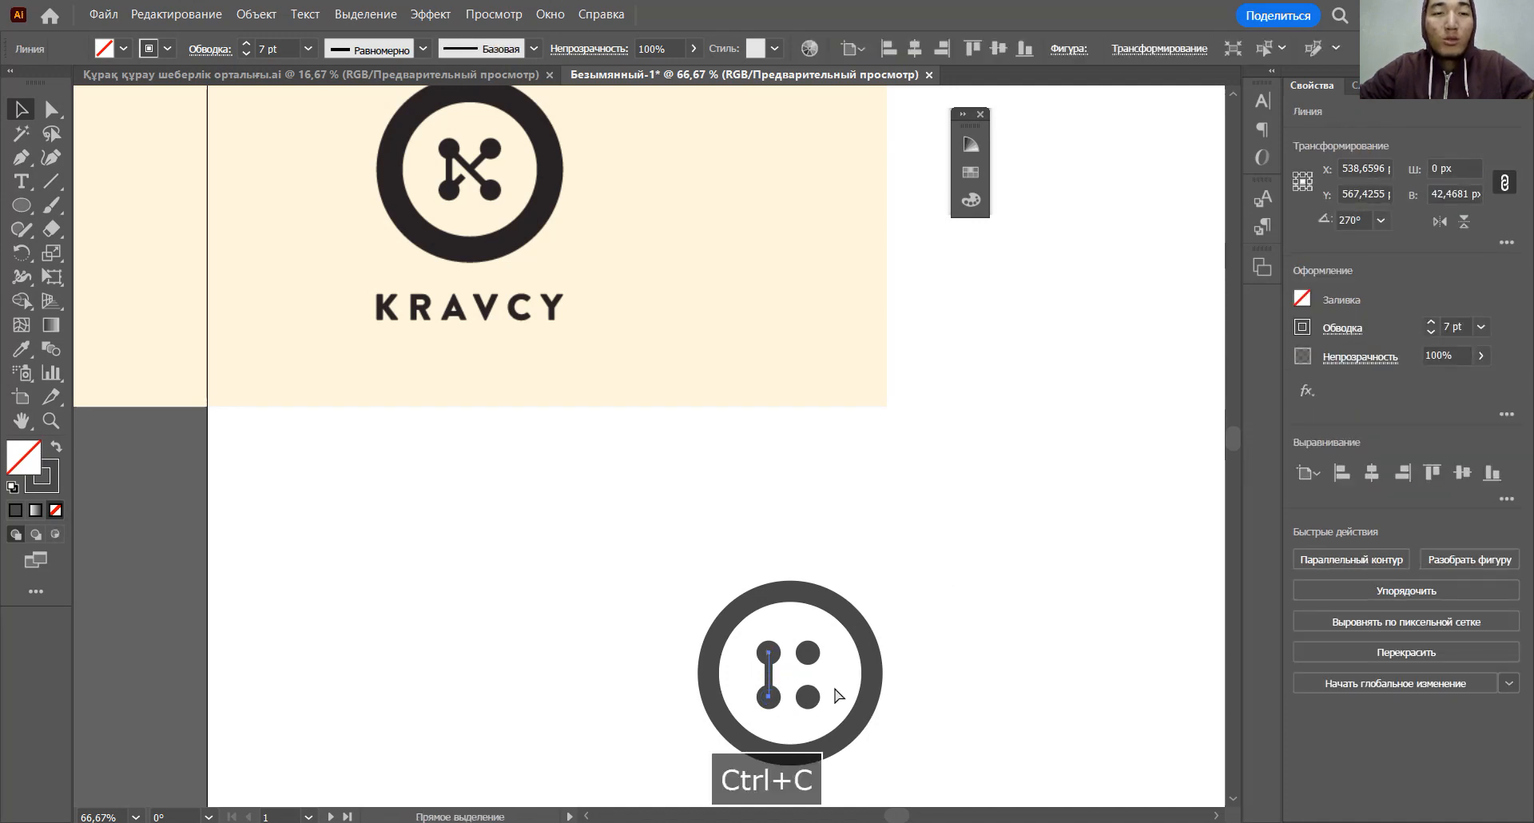
{"action": "scroll", "coordinate": [791, 702], "scroll_direction": "up", "scroll_amount": 2}
{"action": "left_click", "coordinate": [51, 110]}
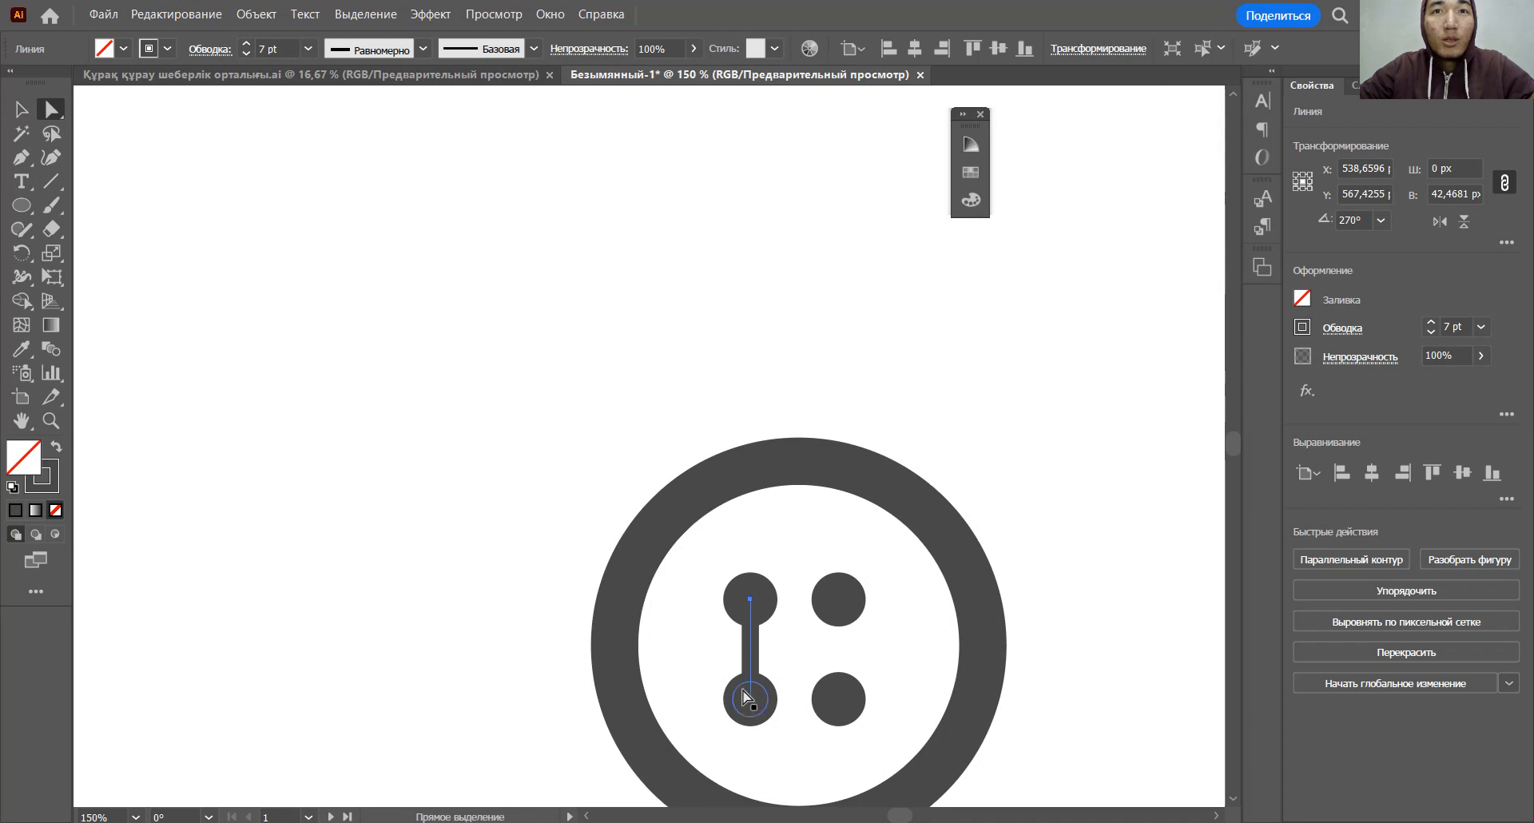
{"action": "left_click_drag", "start_coordinate": [749, 699], "coordinate": [837, 697]}
{"action": "left_click", "coordinate": [21, 109]}
{"action": "left_click", "coordinate": [871, 631]}
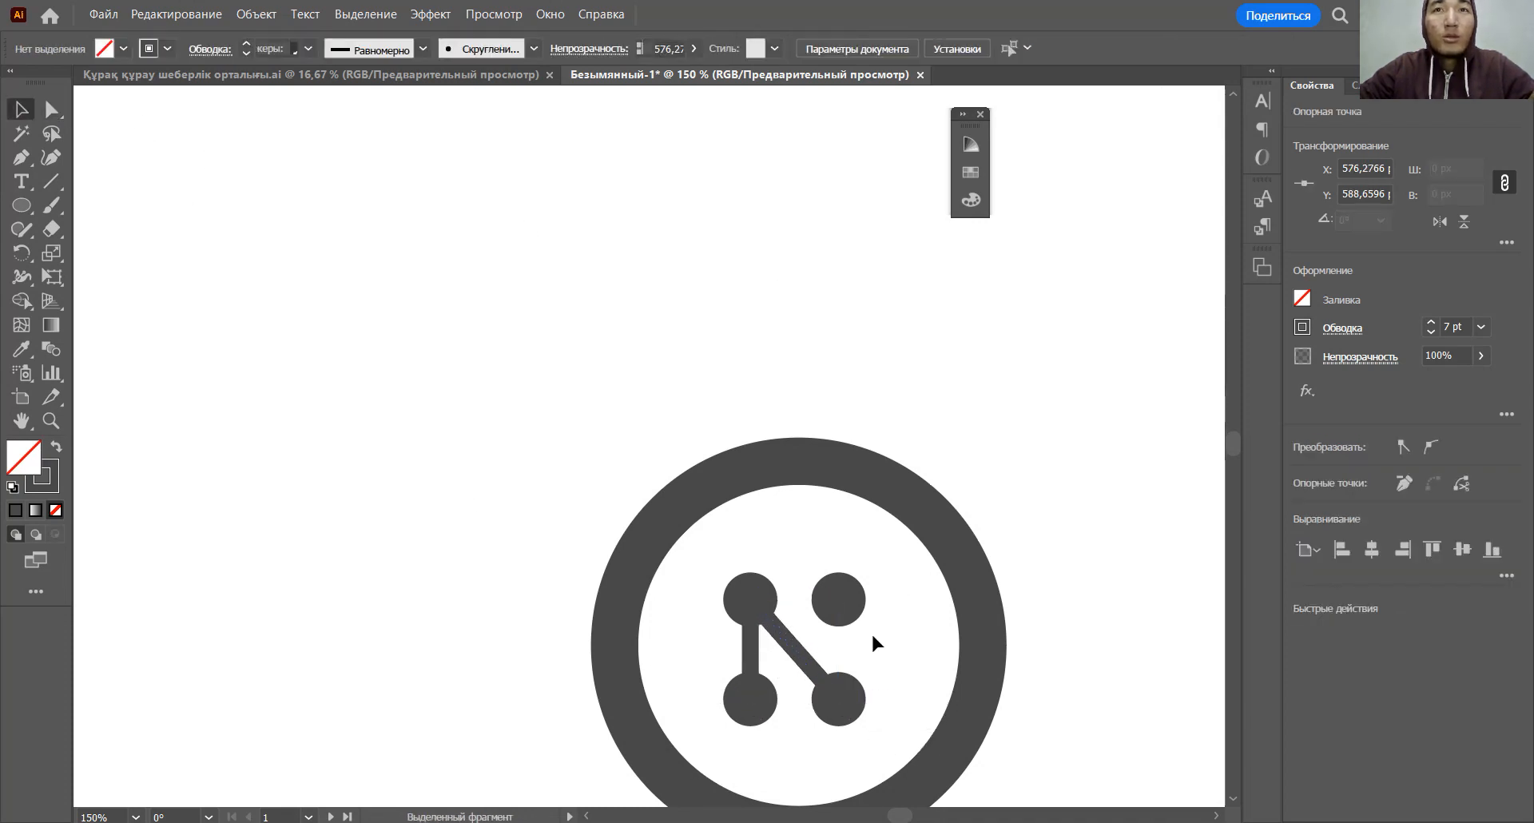
- Reflect the diagonal line across the vertical axis as a copy, so it joins the bottom-left and top-right holes
{"action": "left_click", "coordinate": [809, 665]}
{"action": "right_click", "coordinate": [807, 663]}
{"action": "mouse_move", "coordinate": [894, 554]}
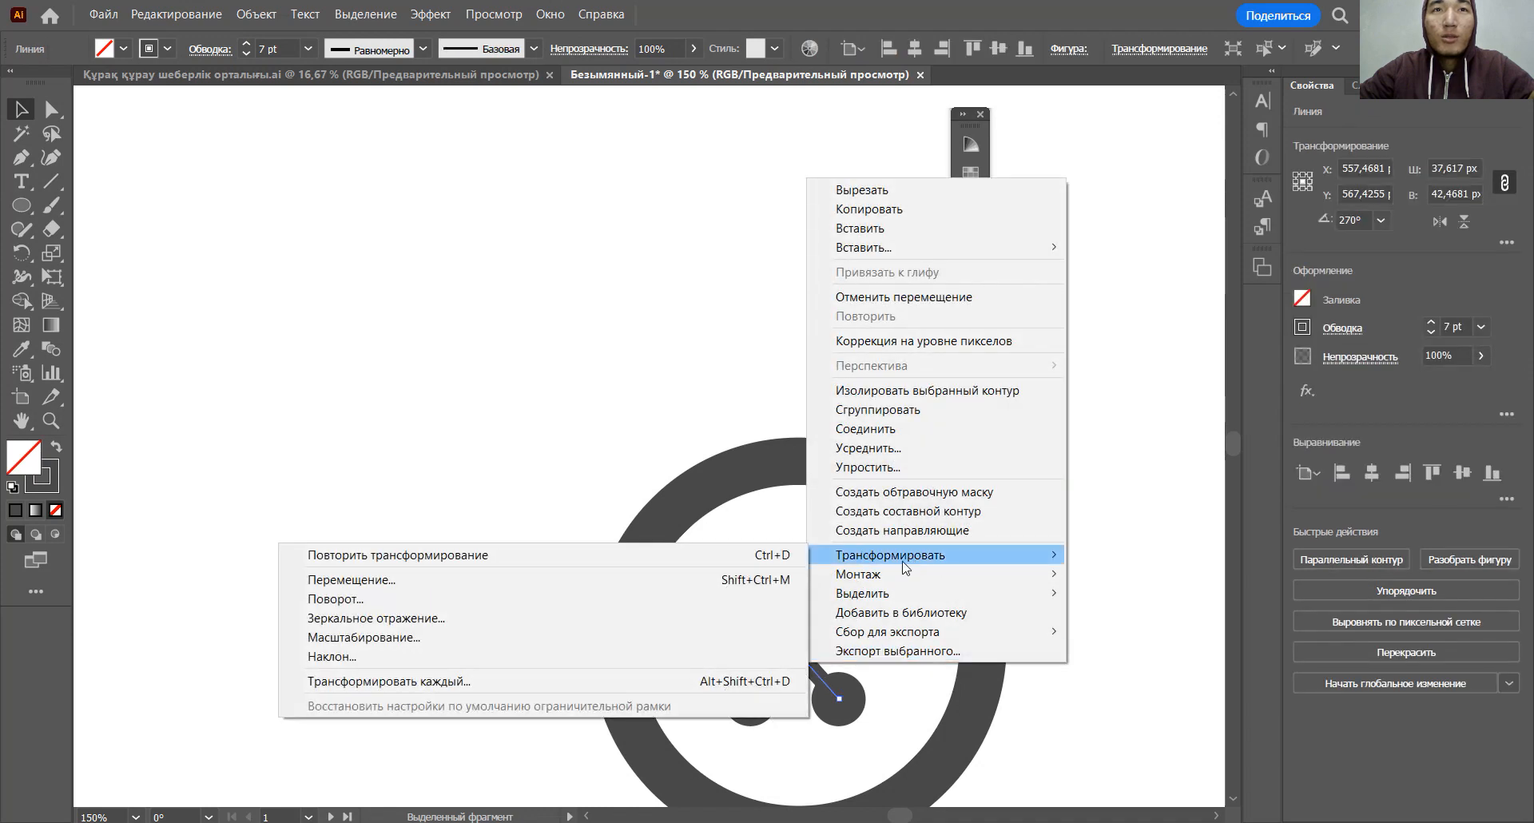
{"action": "left_click", "coordinate": [695, 617]}
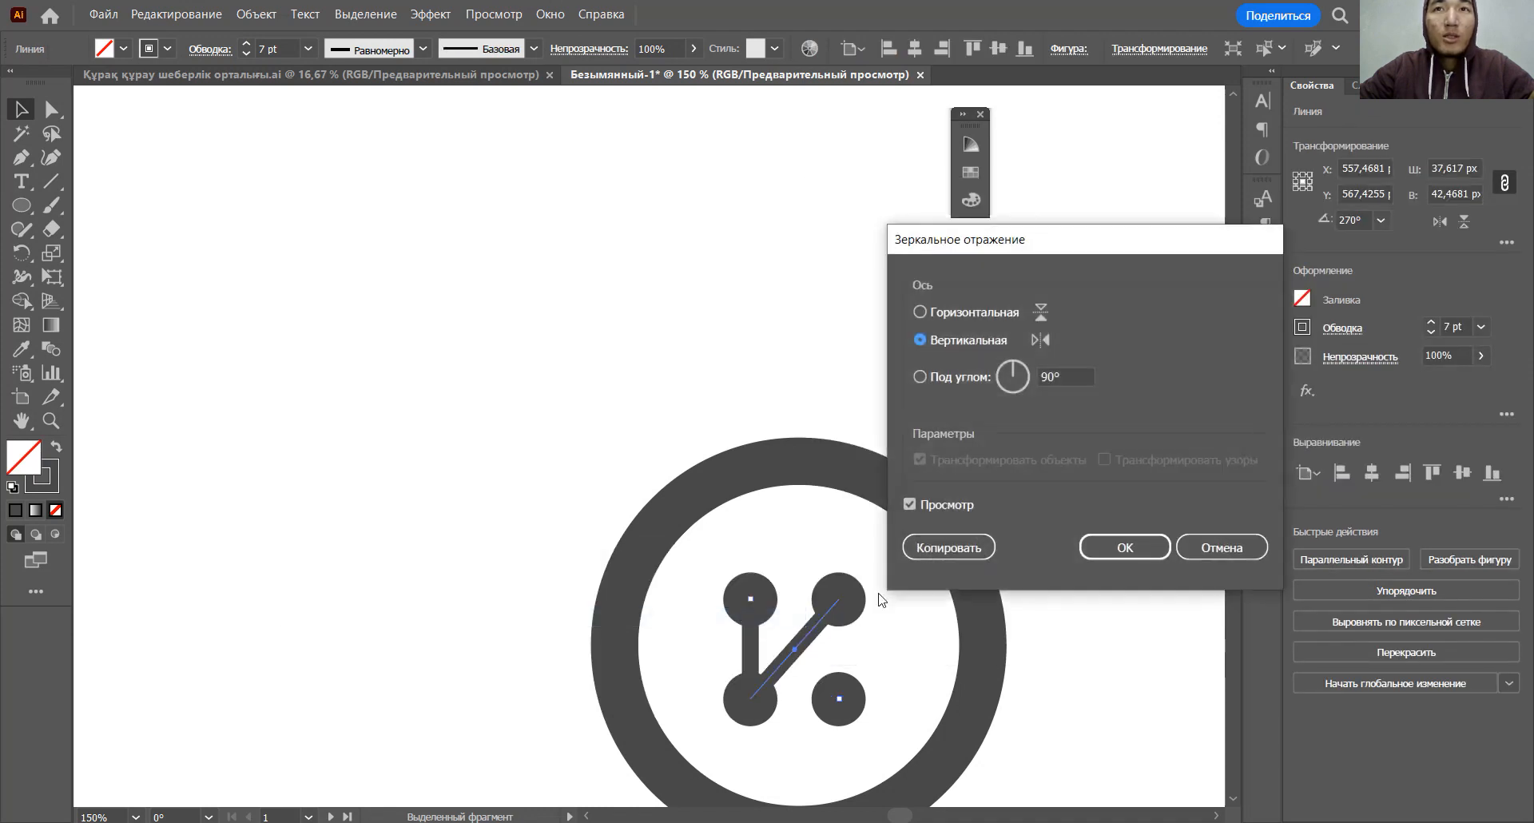
{"action": "left_click", "coordinate": [948, 547]}
{"action": "left_click", "coordinate": [1052, 539]}
{"action": "scroll", "coordinate": [1052, 539], "scroll_direction": "down", "scroll_amount": 2}
{"action": "left_click_drag", "start_coordinate": [1053, 538], "coordinate": [974, 605]}
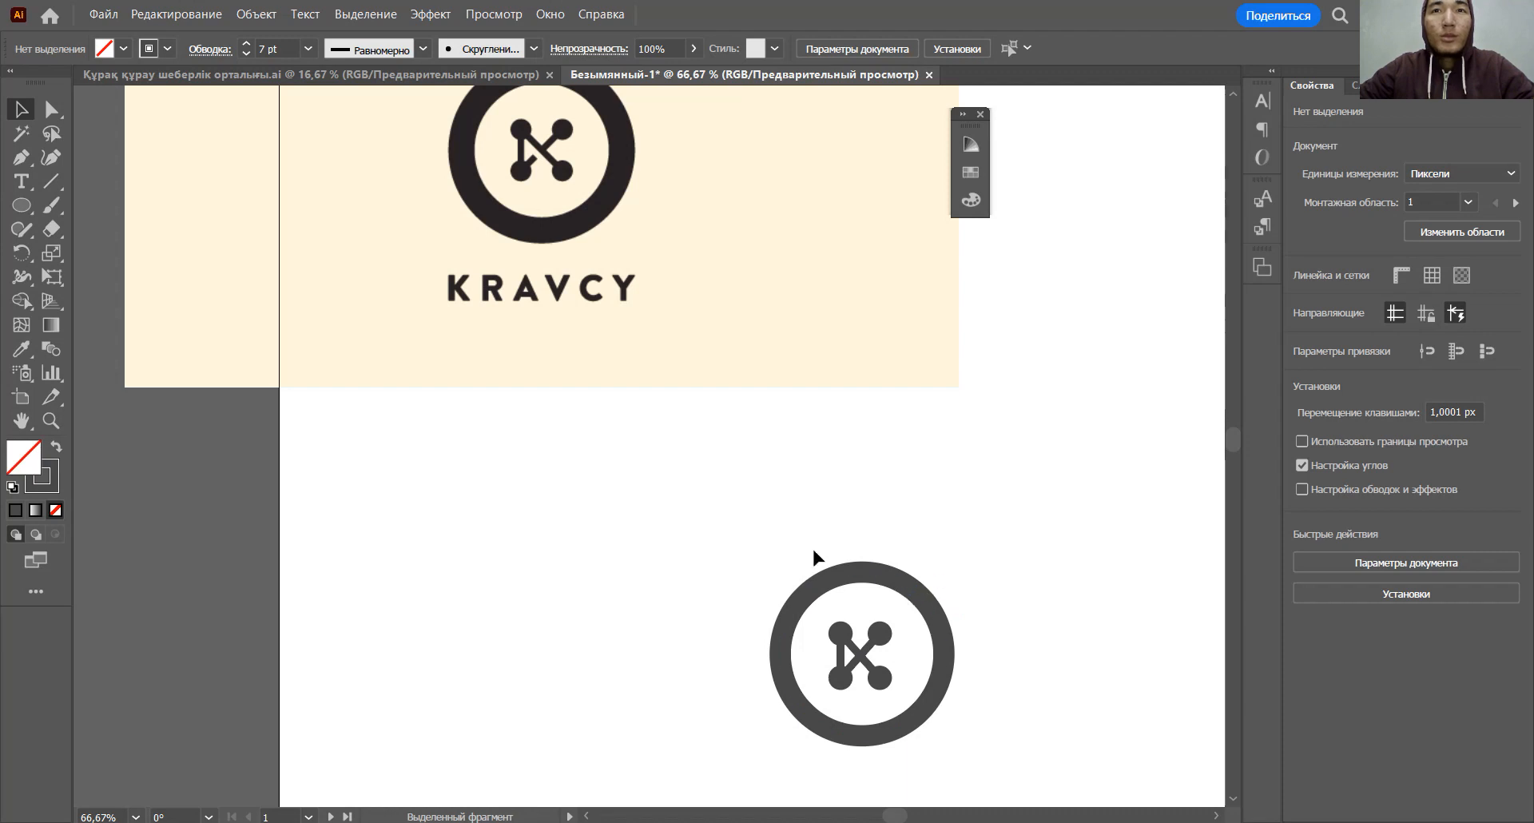
- Expand the fill and stroke of the three lines forming the K
{"action": "left_click_drag", "start_coordinate": [903, 613], "coordinate": [903, 615]}
{"action": "left_click", "coordinate": [873, 654]}
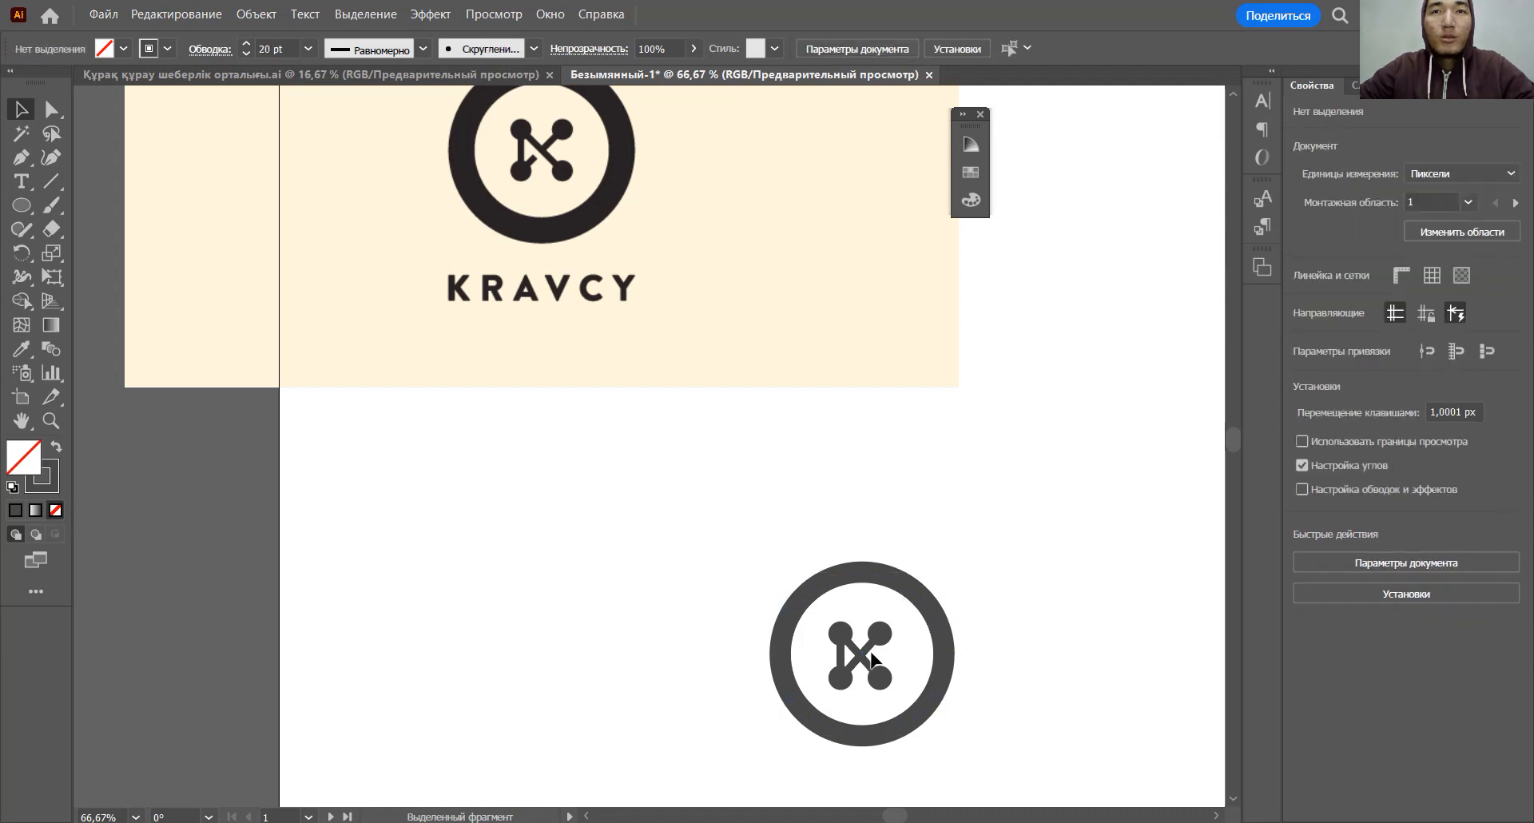
{"action": "scroll", "coordinate": [861, 659], "scroll_direction": "up", "scroll_amount": 1}
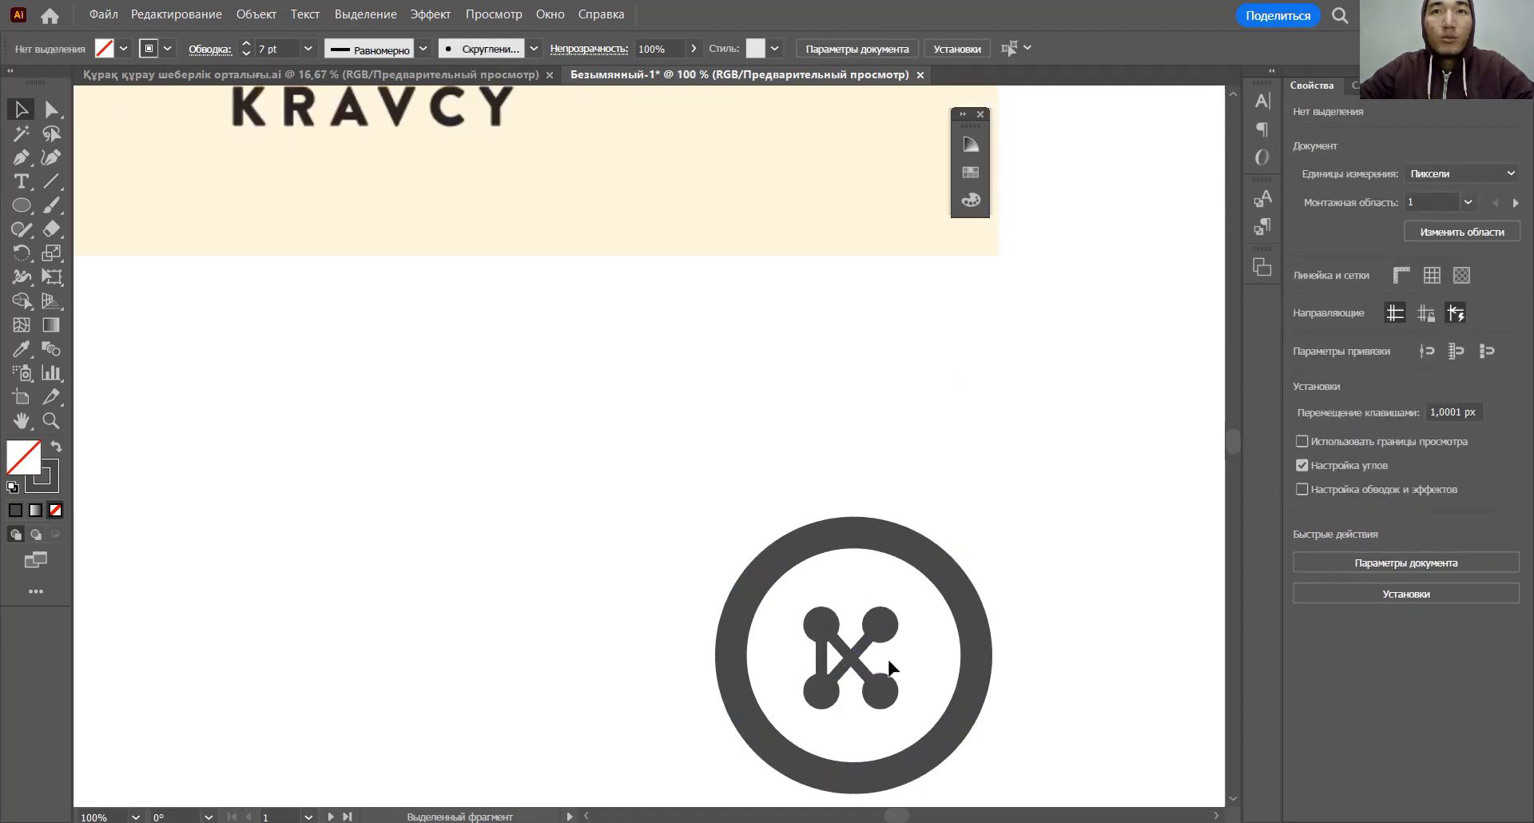
{"action": "left_click", "coordinate": [254, 14]}
{"action": "mouse_move", "coordinate": [353, 446]}
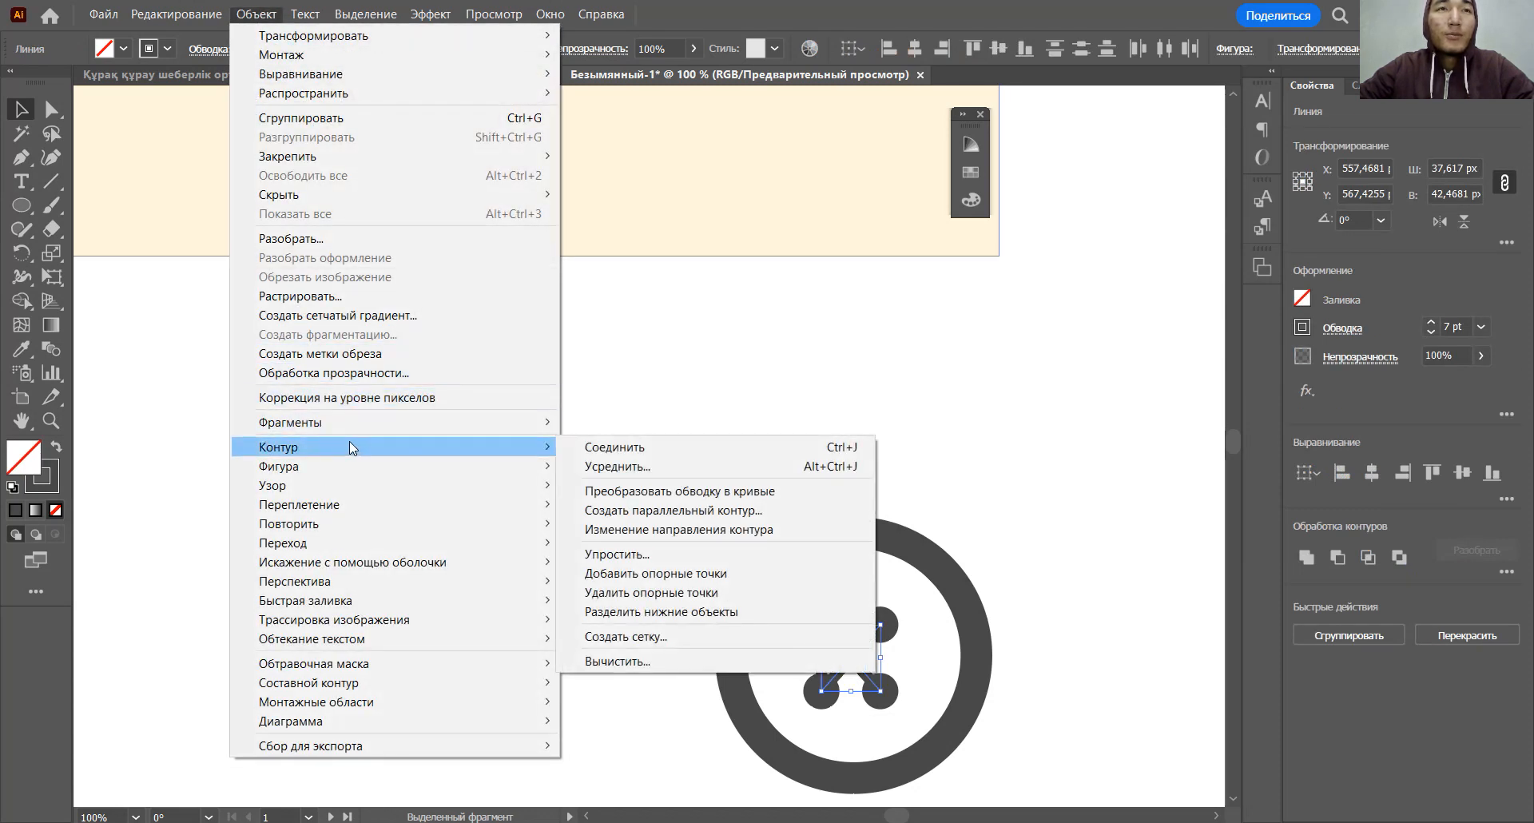
{"action": "left_click", "coordinate": [324, 238]}
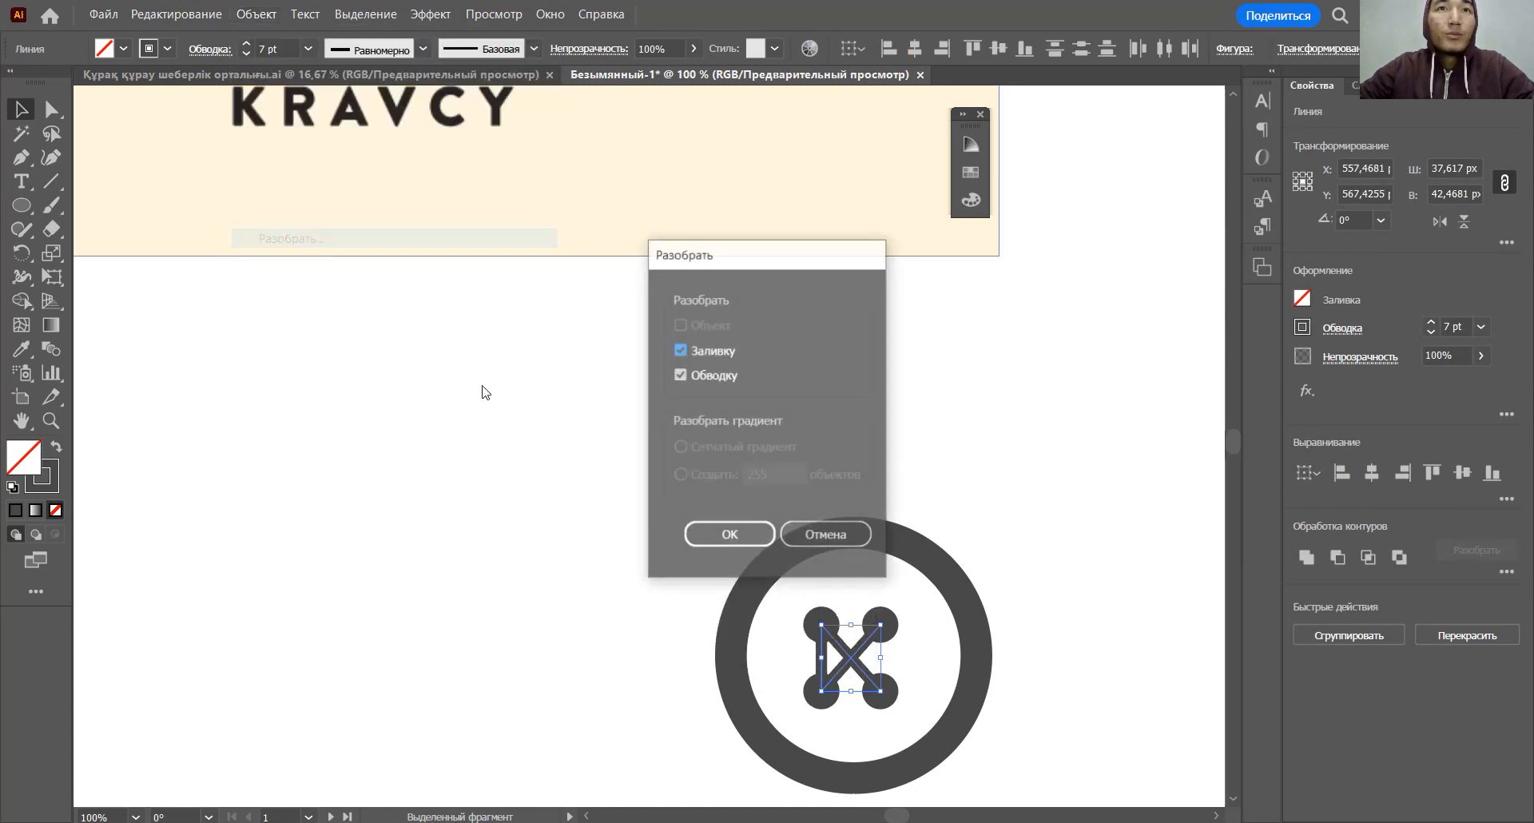
{"action": "left_click", "coordinate": [708, 531]}
{"action": "left_click", "coordinate": [1042, 520]}
- Create a 4 px offset path around the diagonal bar running from the top-left to the bottom-right hole
{"action": "scroll", "coordinate": [1039, 519], "scroll_direction": "down", "scroll_amount": 1}
{"action": "key", "text": "space"}
{"action": "left_click_drag", "start_coordinate": [1028, 519], "coordinate": [1000, 557]}
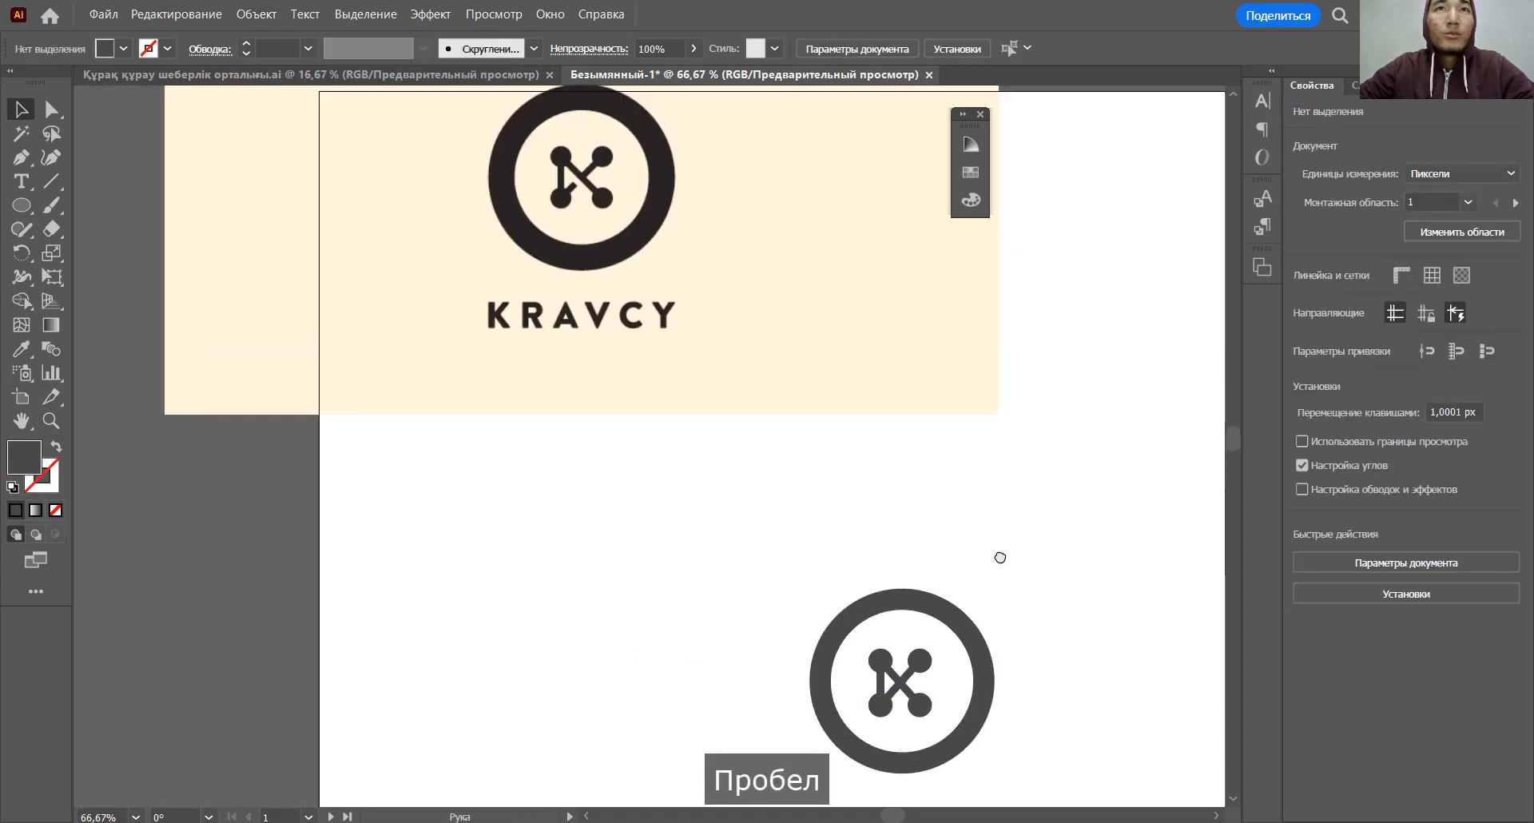
{"action": "left_click", "coordinate": [908, 697]}
{"action": "scroll", "coordinate": [910, 695], "scroll_direction": "up", "scroll_amount": 3}
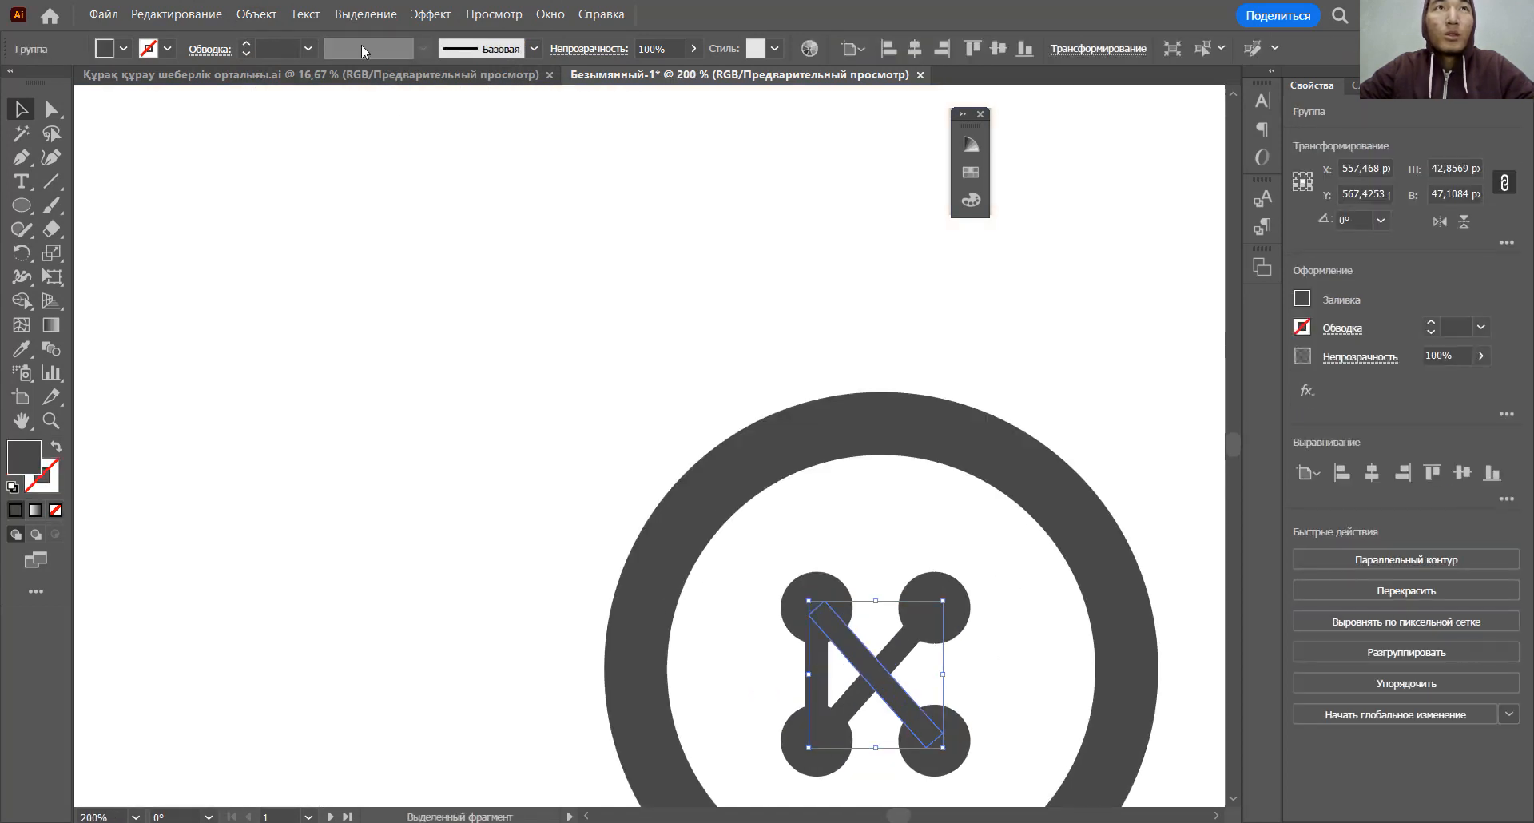
{"action": "left_click", "coordinate": [256, 14]}
{"action": "mouse_move", "coordinate": [380, 446]}
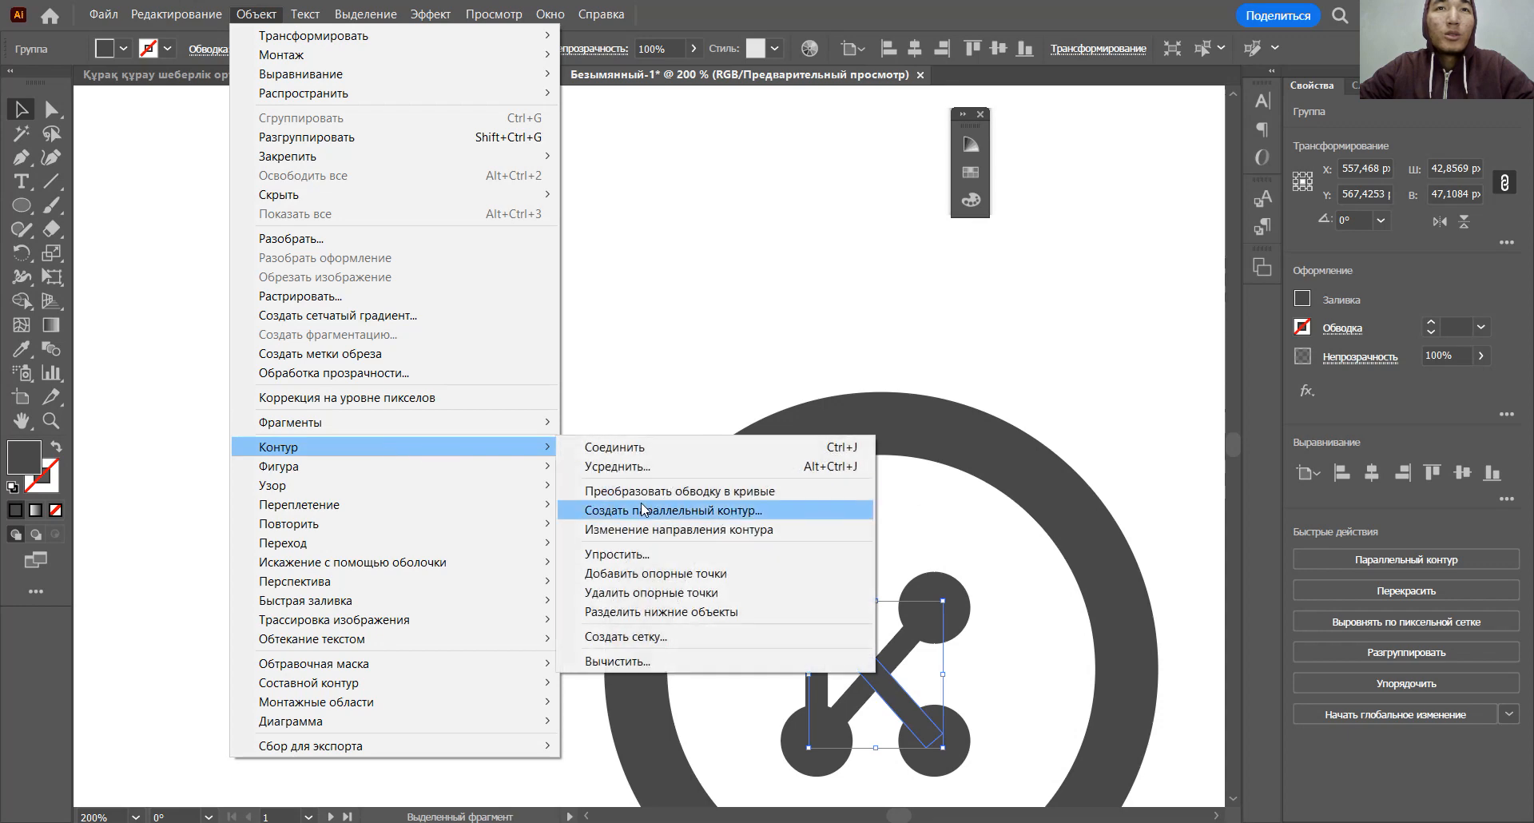
{"action": "left_click", "coordinate": [643, 509]}
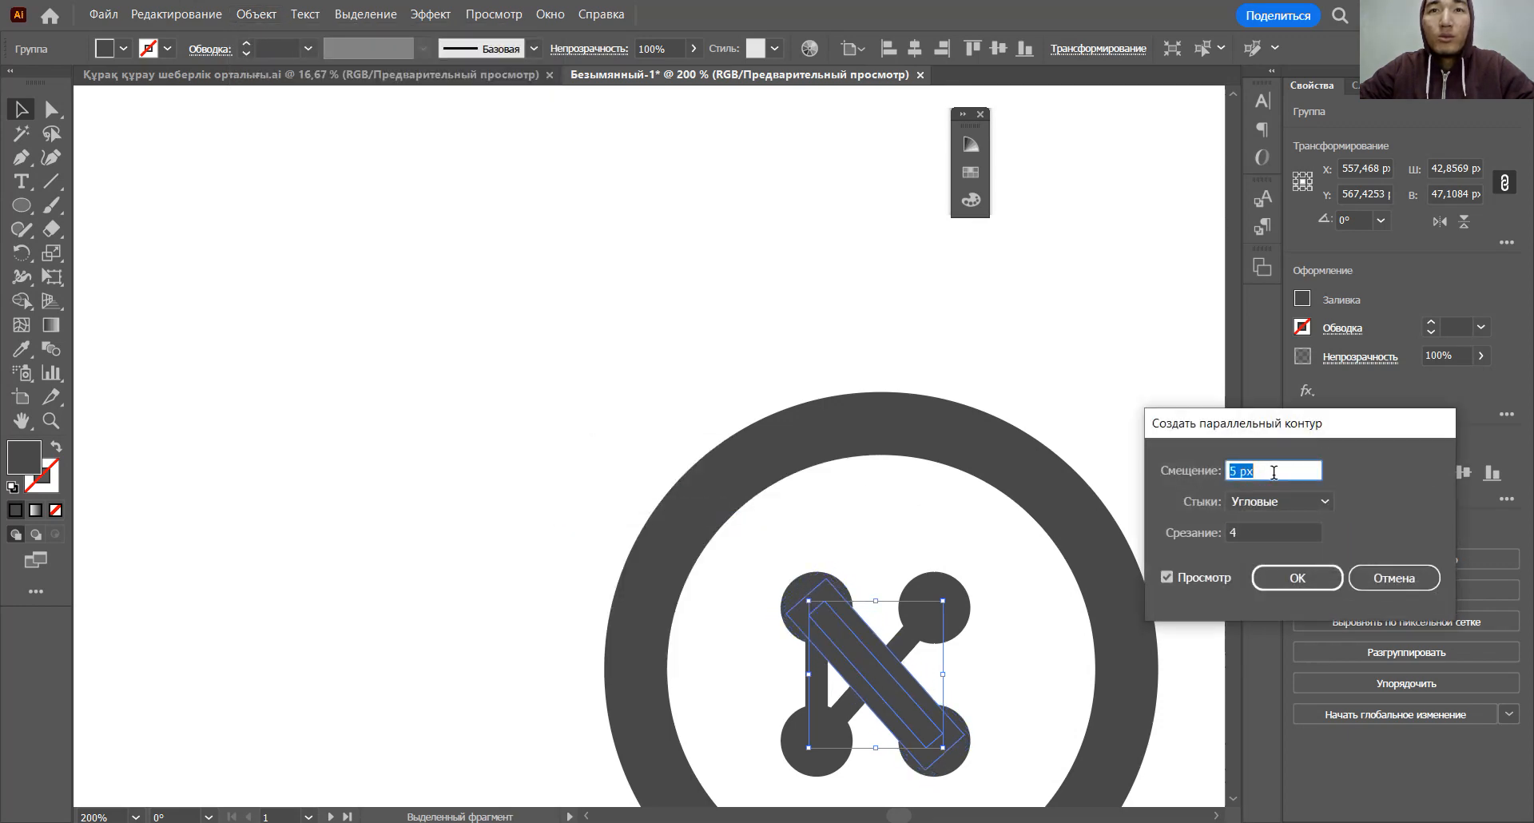
{"action": "key", "text": "Down"}
{"action": "left_click", "coordinate": [1287, 580]}
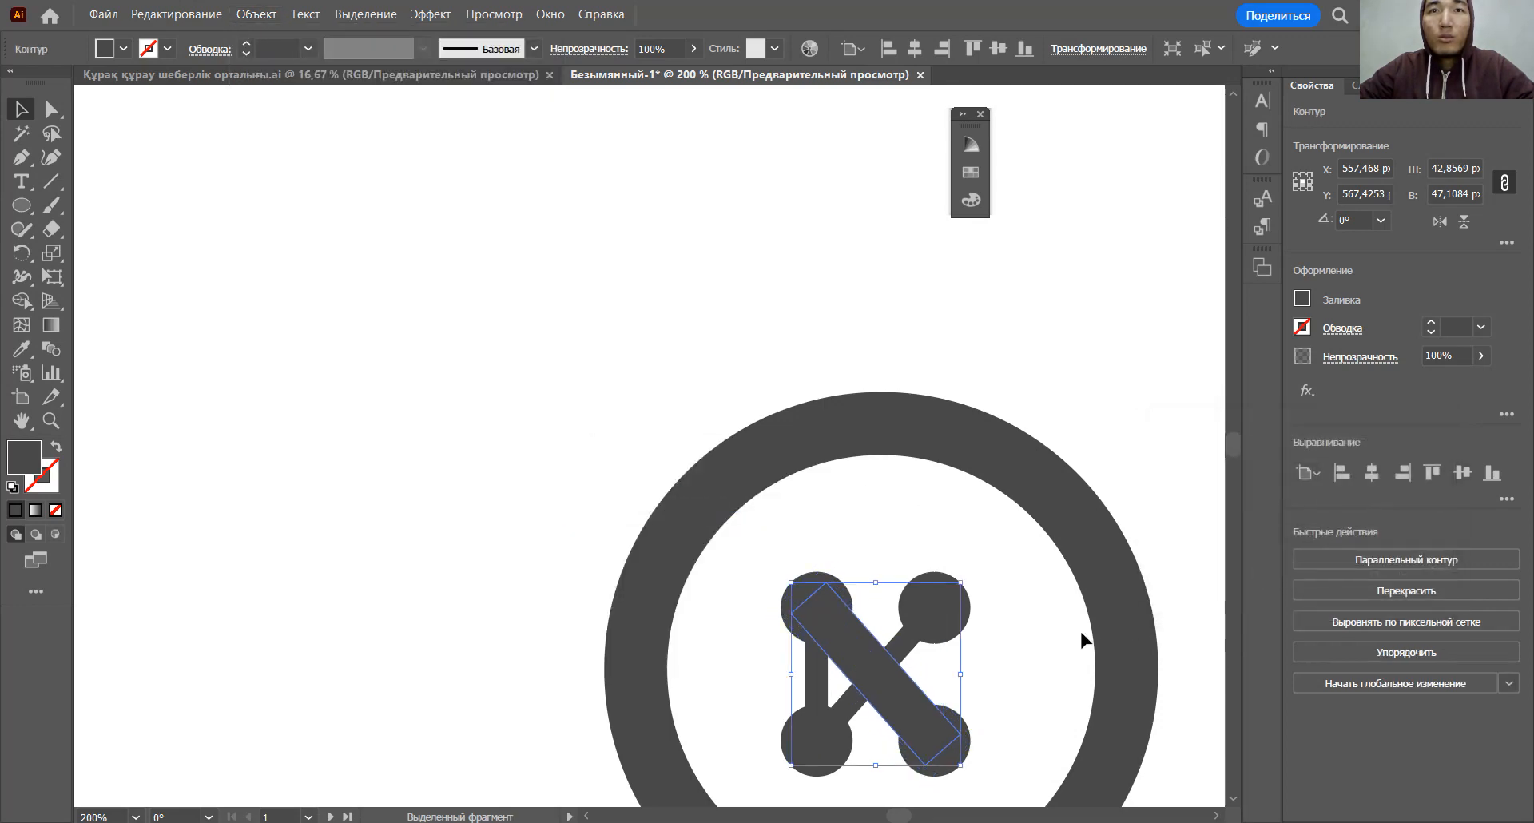
{"action": "left_click", "coordinate": [1081, 637]}
- Use the Shape Builder to cut away the rising bar's overlap with the offset shape, just below the crossing
{"action": "left_click", "coordinate": [946, 695]}
{"action": "scroll", "coordinate": [870, 680], "scroll_direction": "up", "scroll_amount": 1}
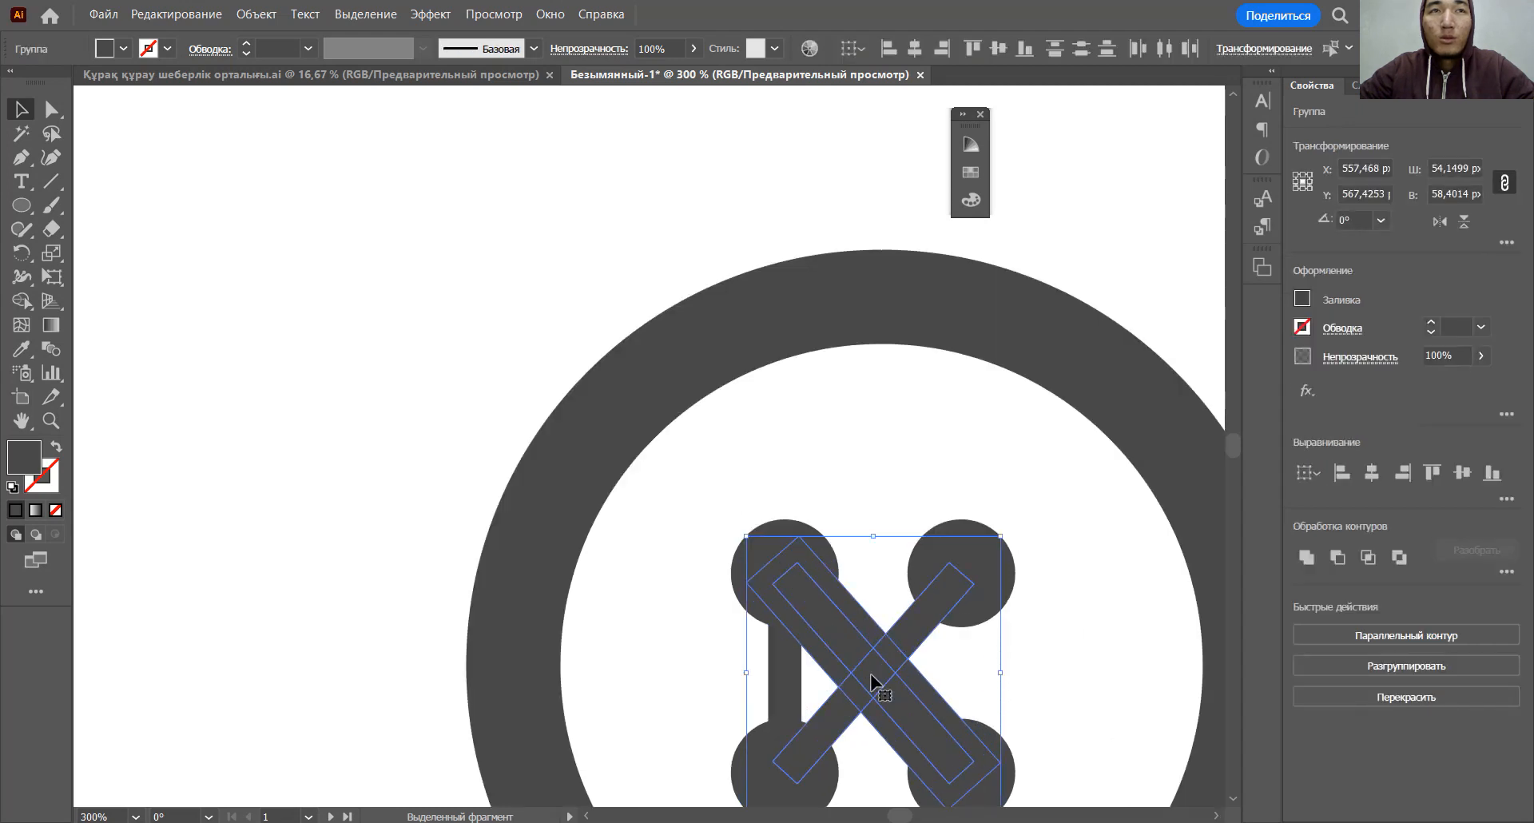
{"action": "left_click", "coordinate": [22, 301]}
{"action": "key", "text": "alt"}
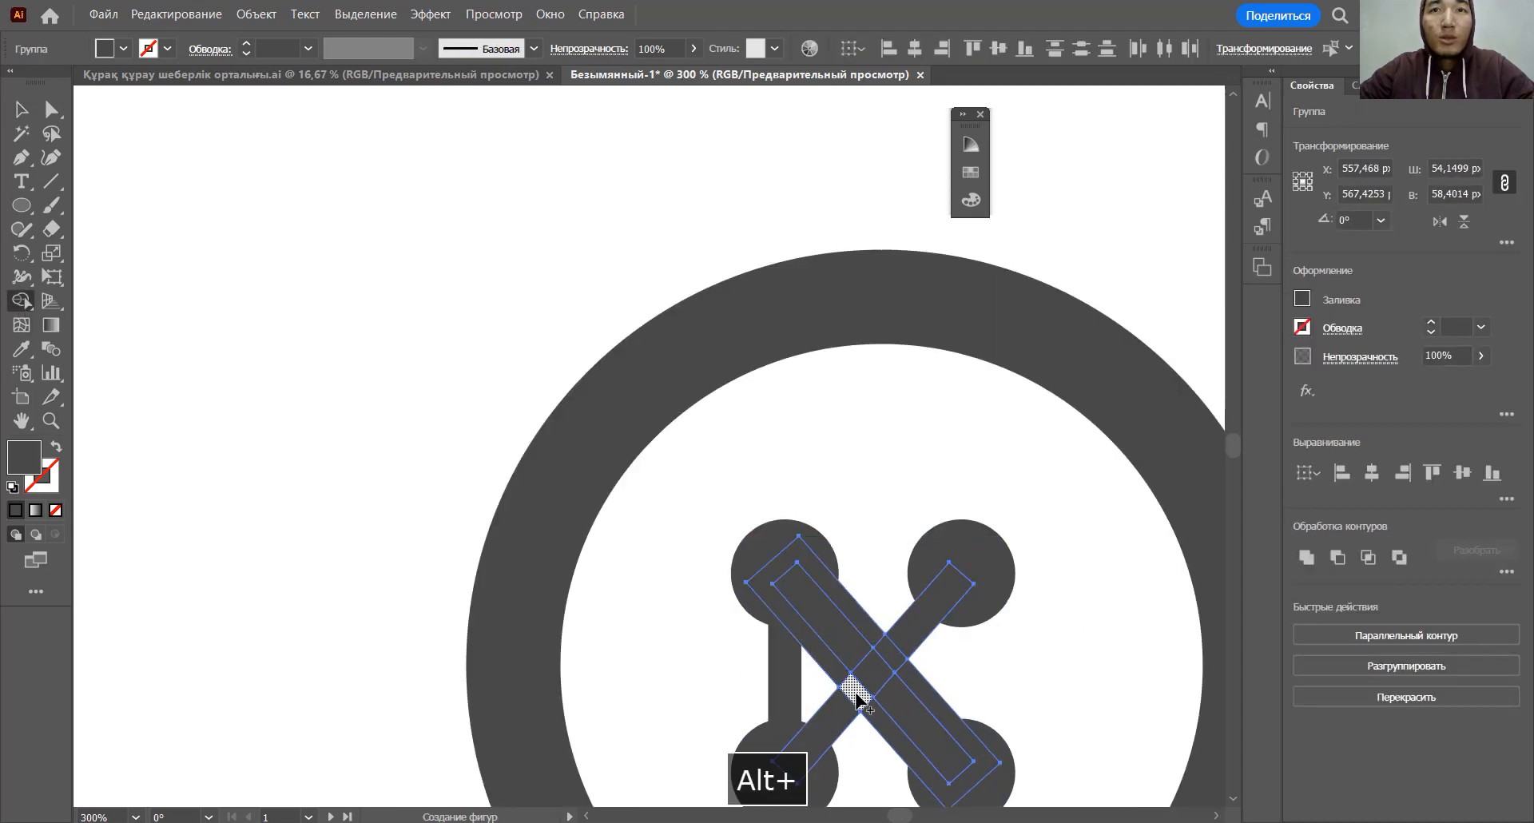
{"action": "key", "text": "v"}
{"action": "left_click", "coordinate": [873, 537]}
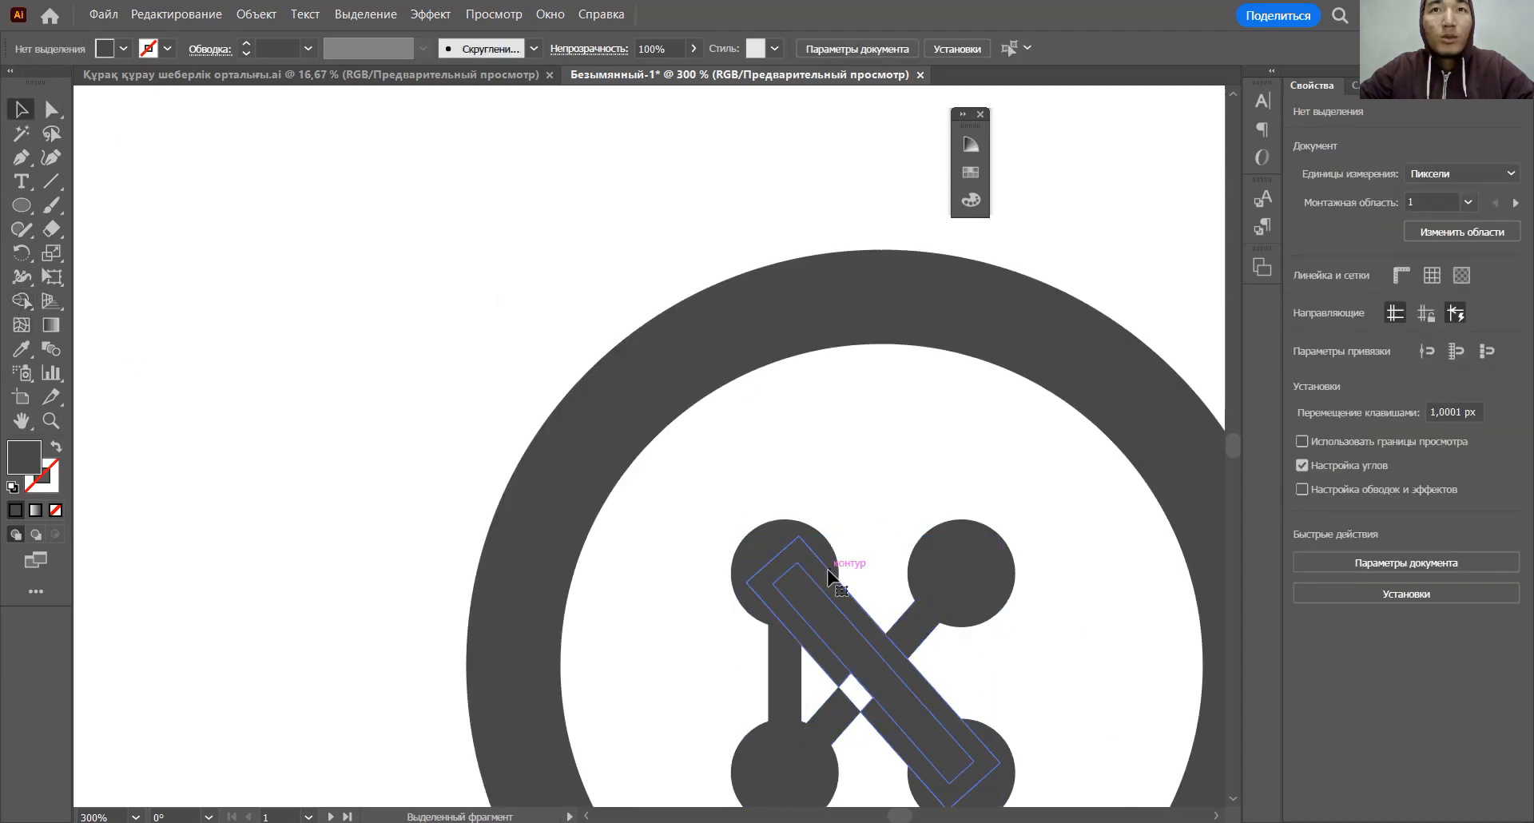
- Delete the widened offset shape around the diagonal bar inside its group and leave isolation mode
{"action": "double_click", "coordinate": [829, 574]}
{"action": "left_click", "coordinate": [829, 573]}
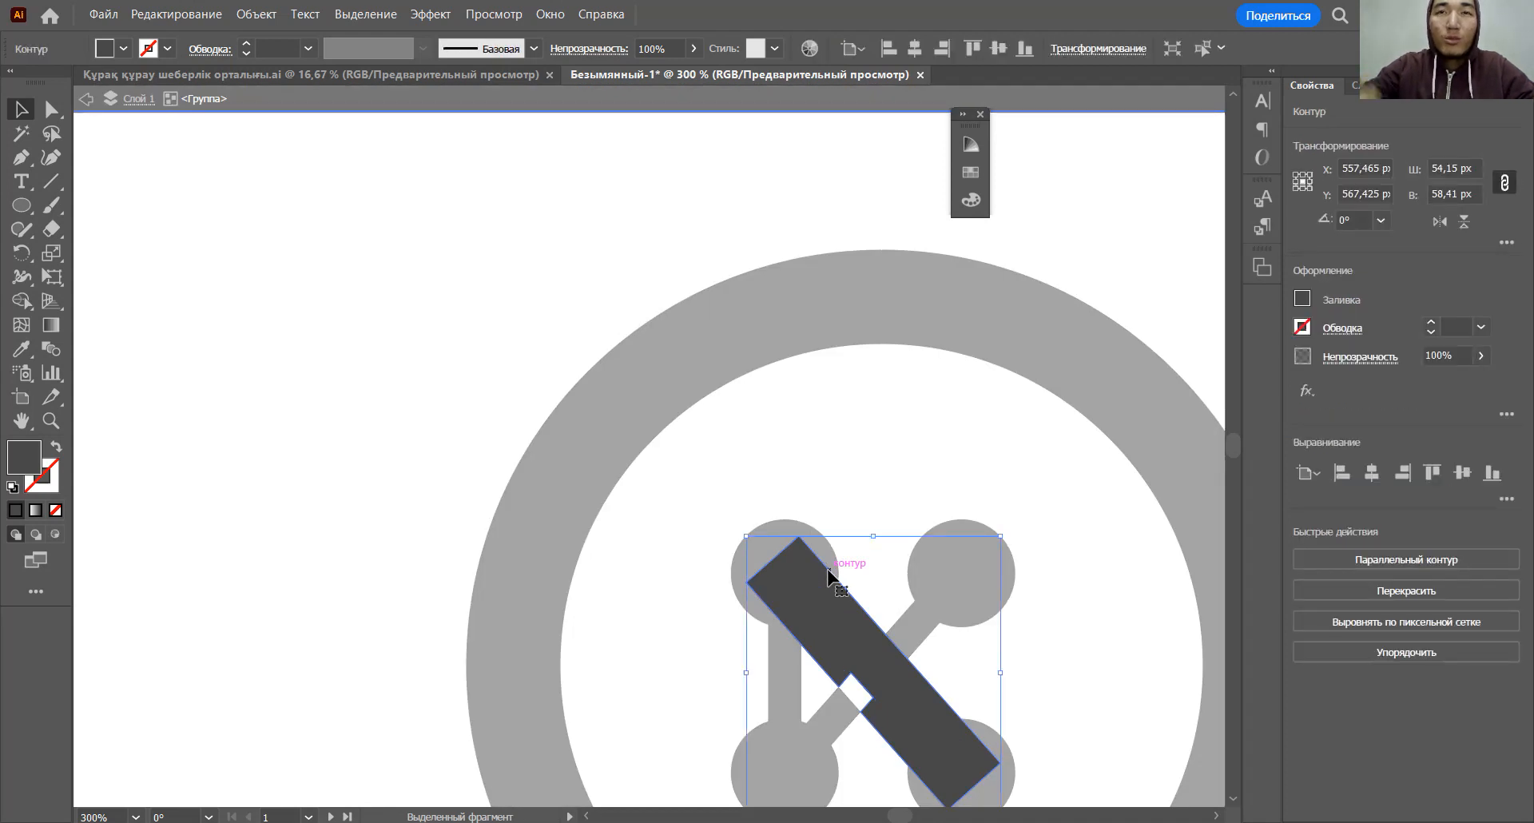
{"action": "key", "text": "Delete"}
{"action": "double_click", "coordinate": [911, 531]}
- Set the button ring's stroke weight to 23 pt
{"action": "scroll", "coordinate": [966, 480], "scroll_direction": "down", "scroll_amount": 4}
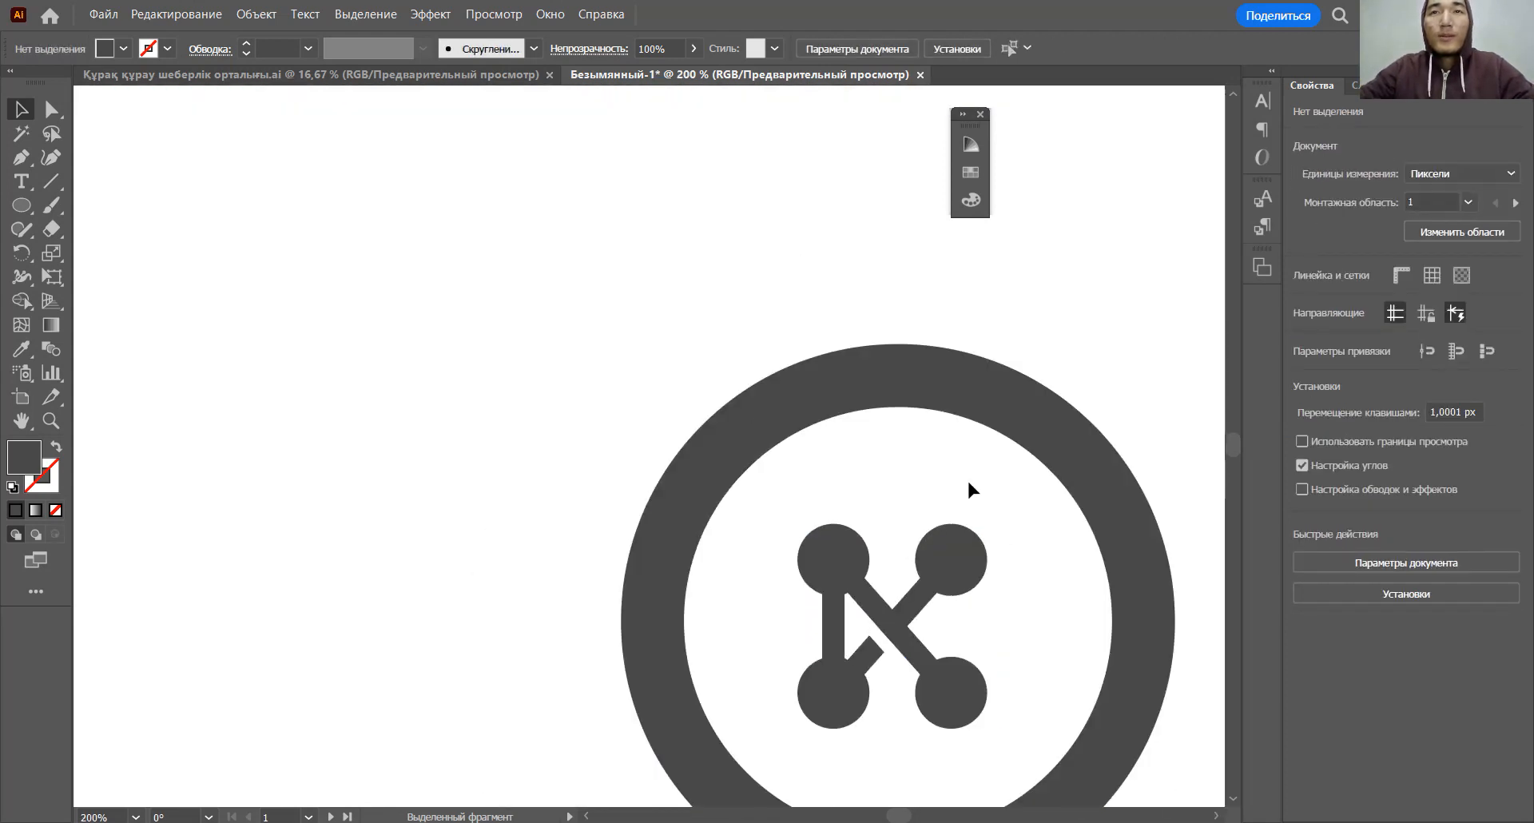
{"action": "key", "text": "space"}
{"action": "left_click_drag", "start_coordinate": [961, 527], "coordinate": [895, 558]}
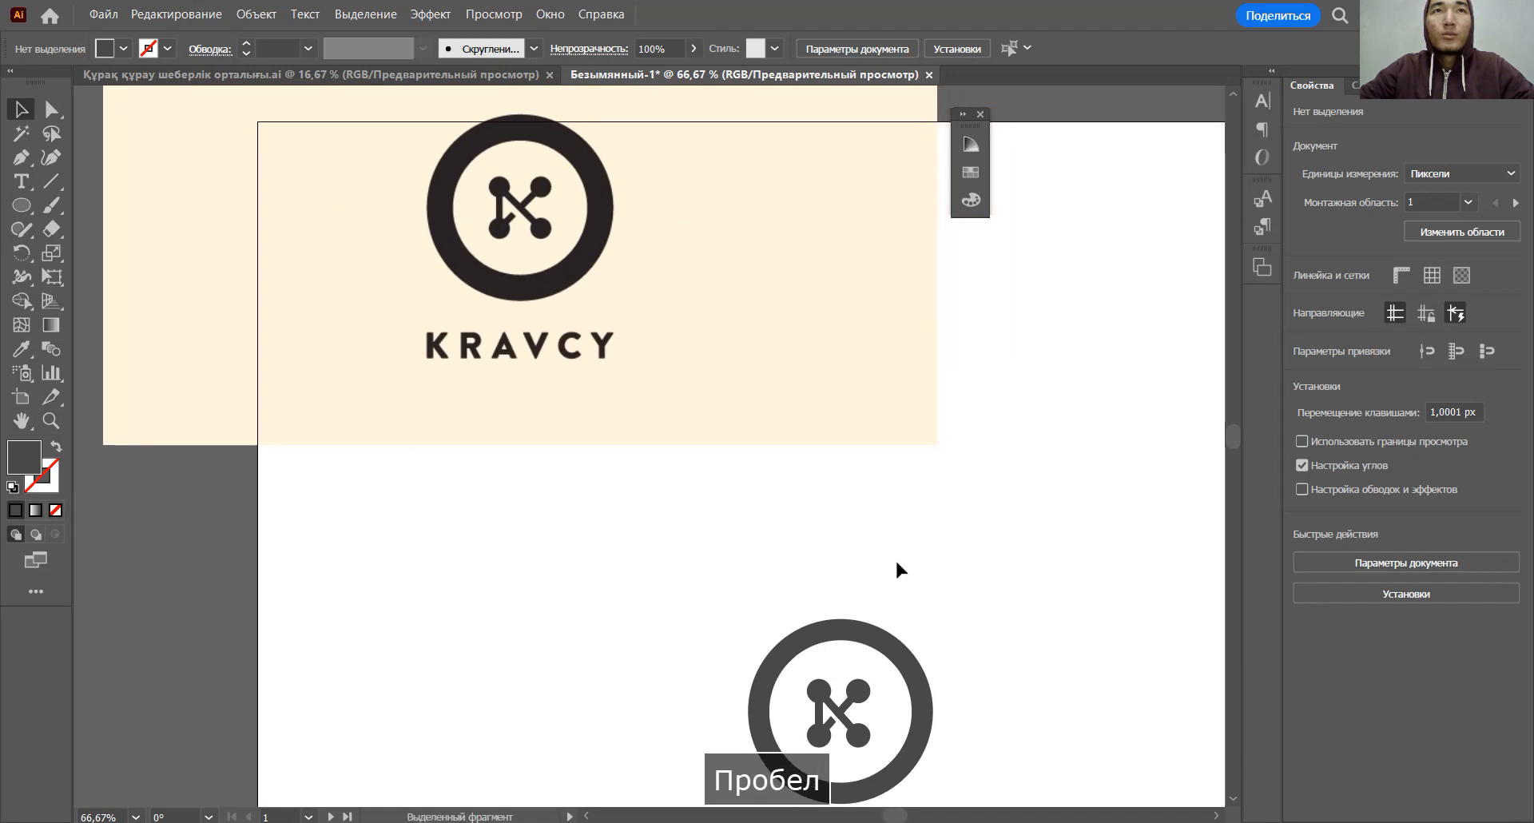
{"action": "left_click", "coordinate": [872, 635]}
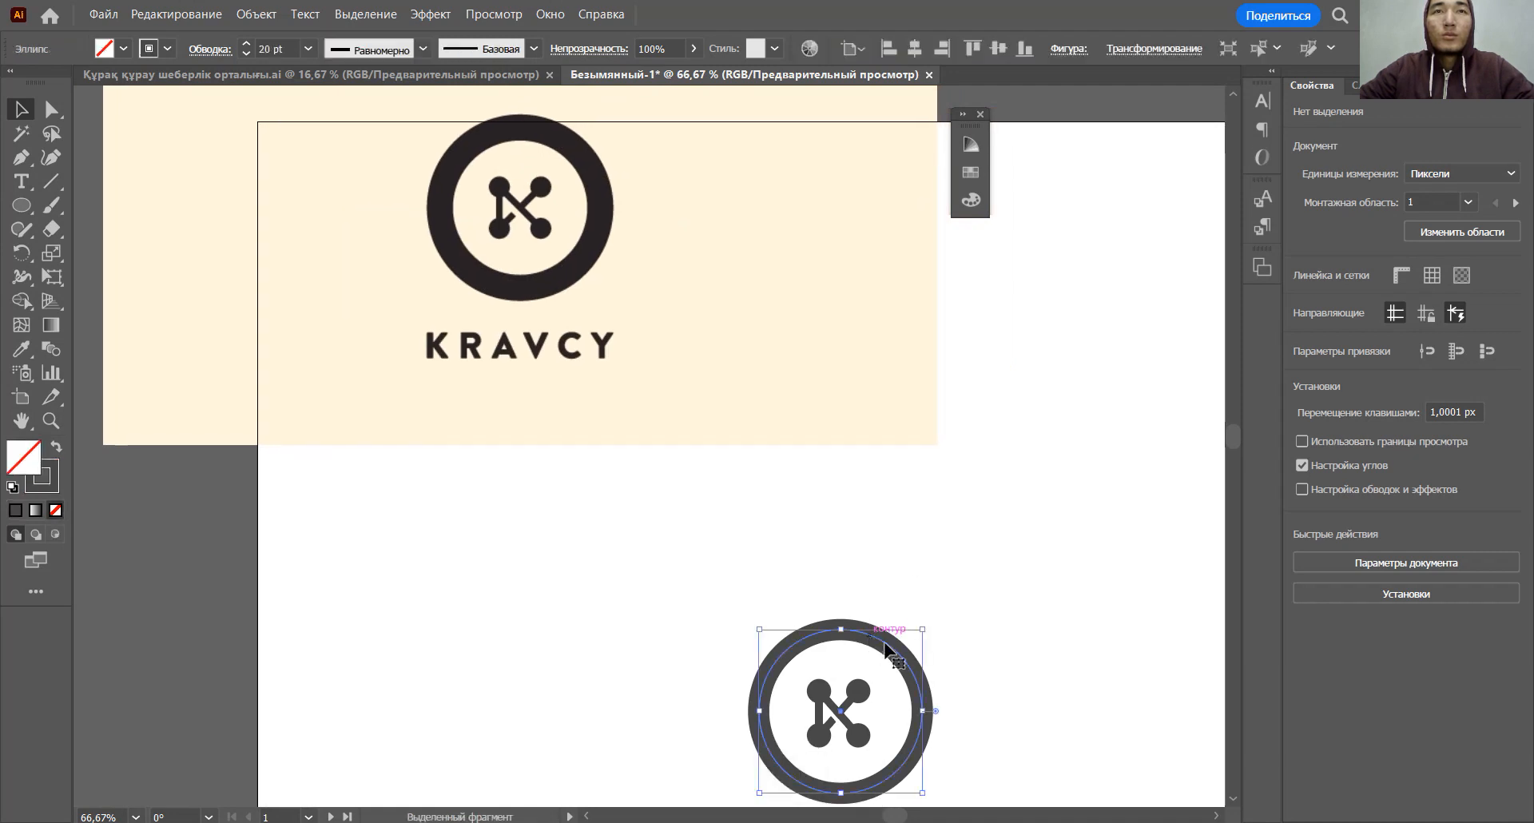
{"action": "left_click", "coordinate": [247, 43]}
{"action": "left_click", "coordinate": [247, 45]}
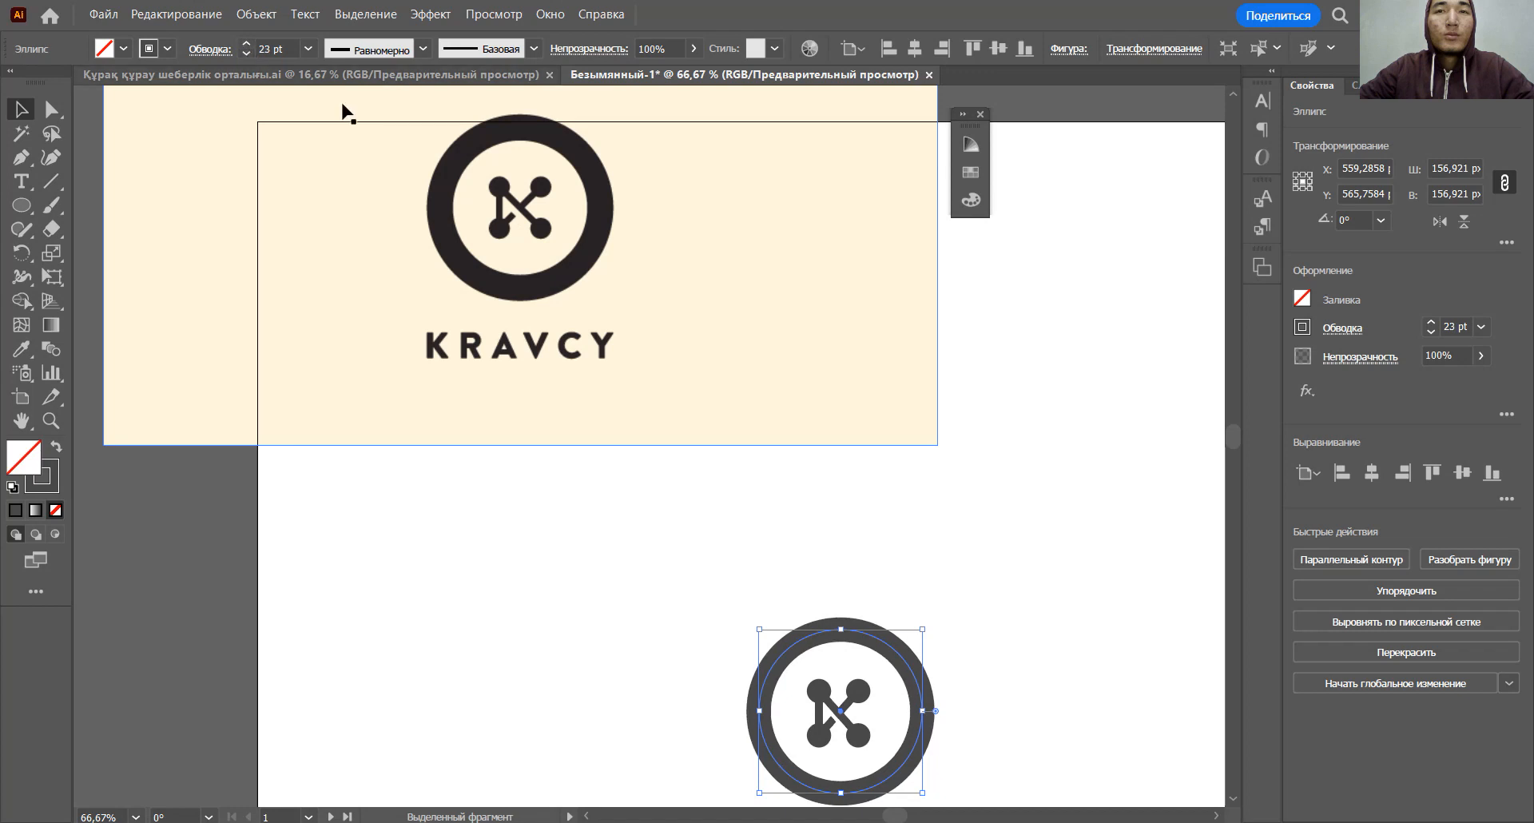
{"action": "left_click", "coordinate": [1033, 498]}
{"action": "scroll", "coordinate": [871, 651], "scroll_direction": "up", "scroll_amount": 2}
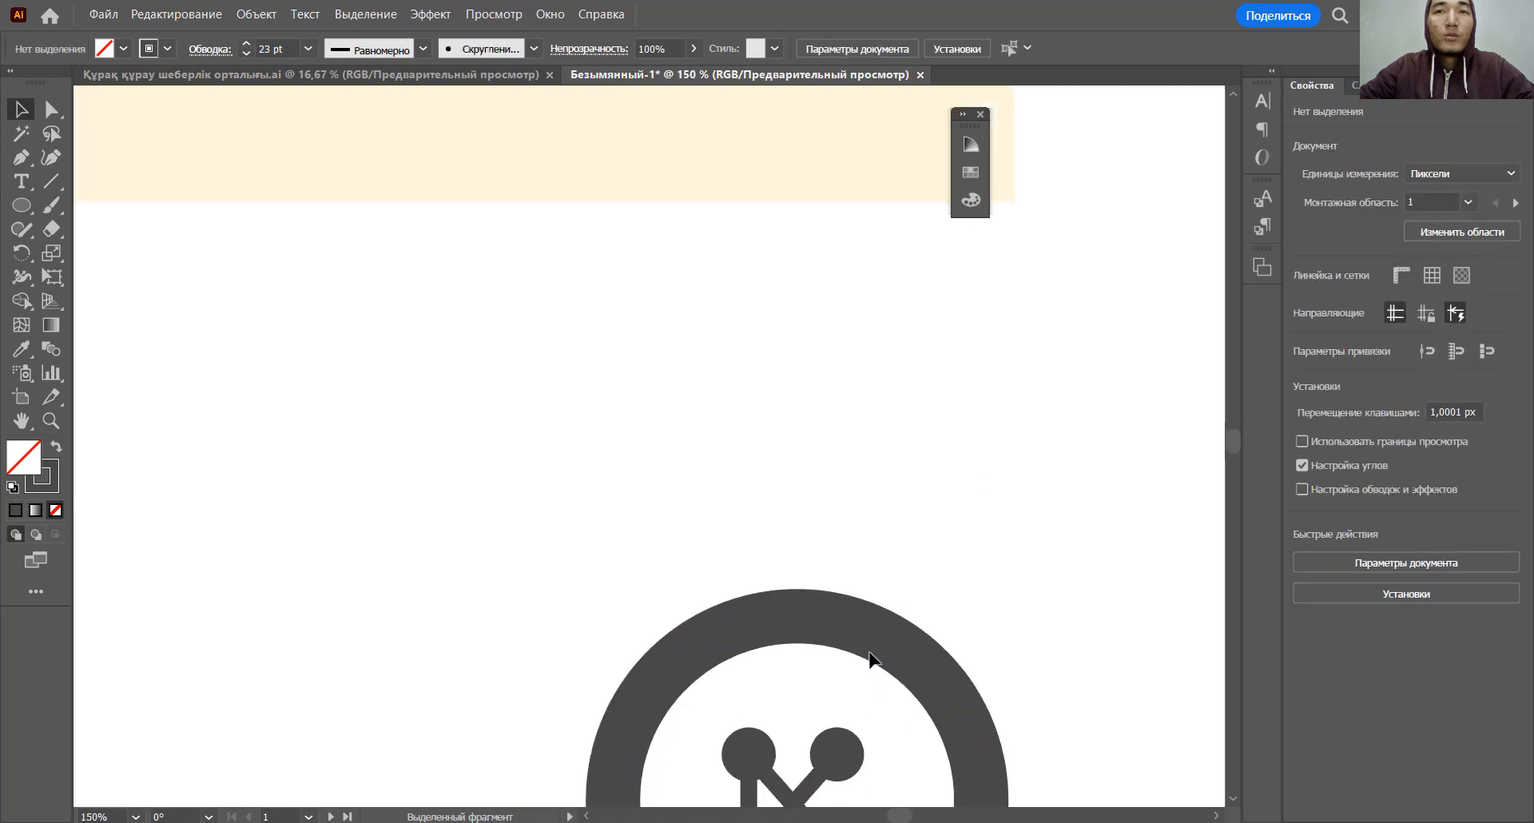
{"action": "left_click_drag", "start_coordinate": [870, 651], "coordinate": [775, 516]}
{"action": "left_click", "coordinate": [818, 581]}
{"action": "left_click", "coordinate": [747, 597], "text": "shift"}
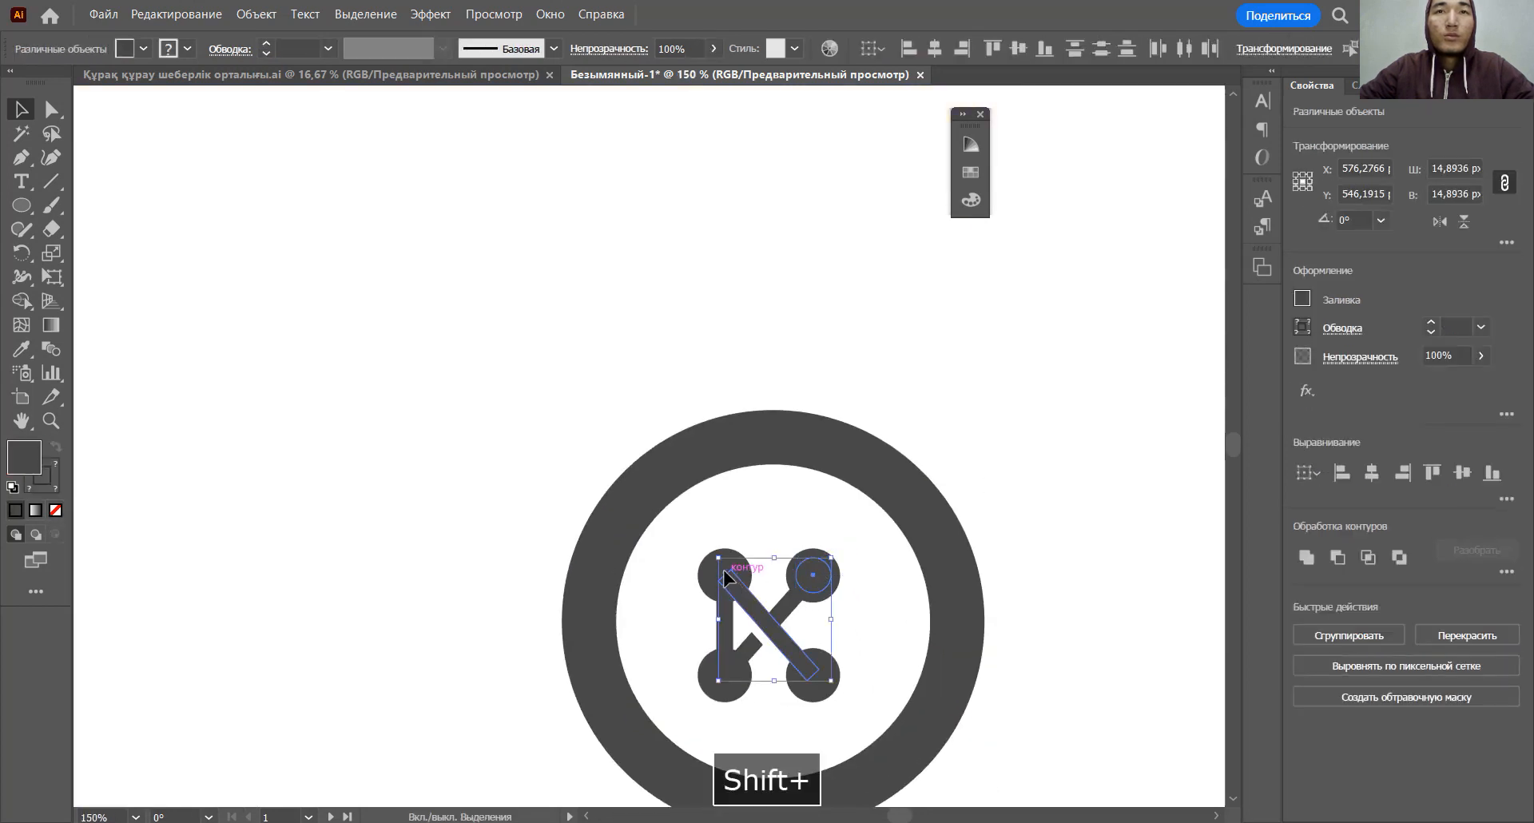
{"action": "left_click", "coordinate": [724, 569], "text": "shift"}
{"action": "left_click", "coordinate": [770, 623], "text": "shift"}
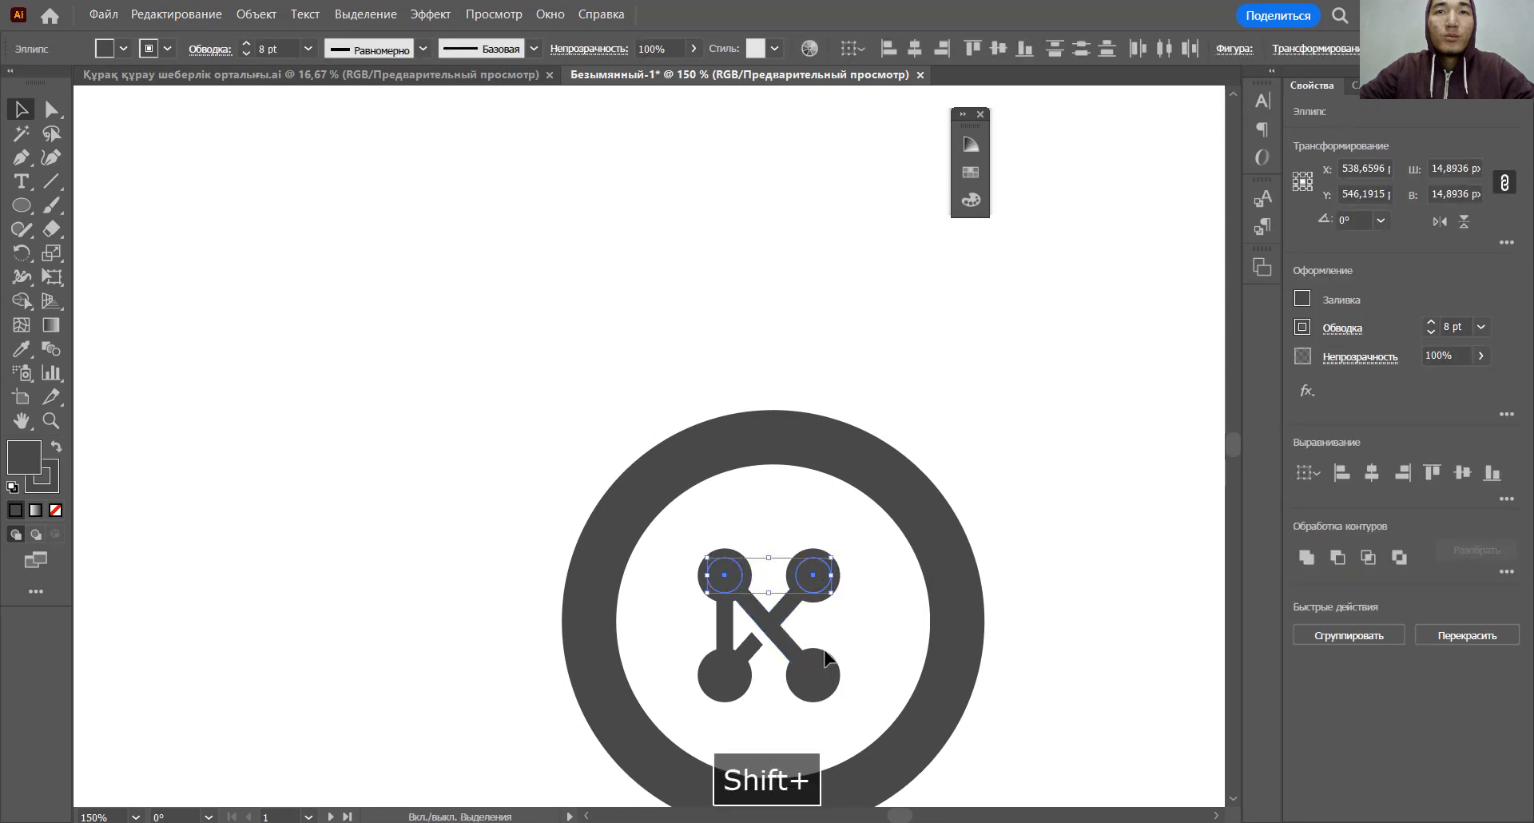
{"action": "left_click", "coordinate": [791, 689], "text": "shift"}
{"action": "left_click", "coordinate": [719, 685], "text": "shift"}
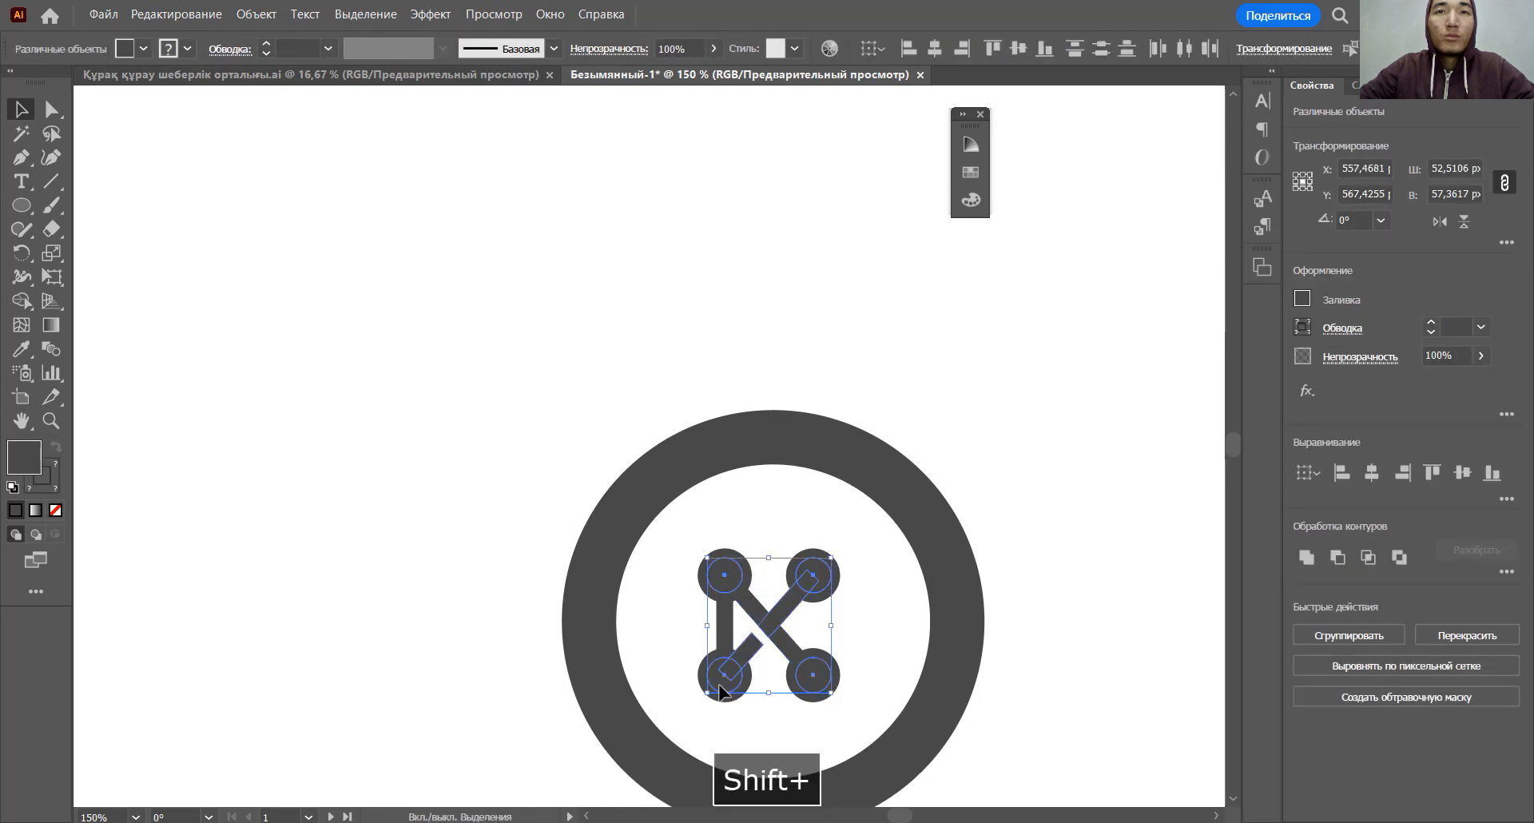
{"action": "left_click", "coordinate": [849, 730]}
- Select the four hole circles and set their stroke weight to 10 pt
{"action": "left_click", "coordinate": [831, 686]}
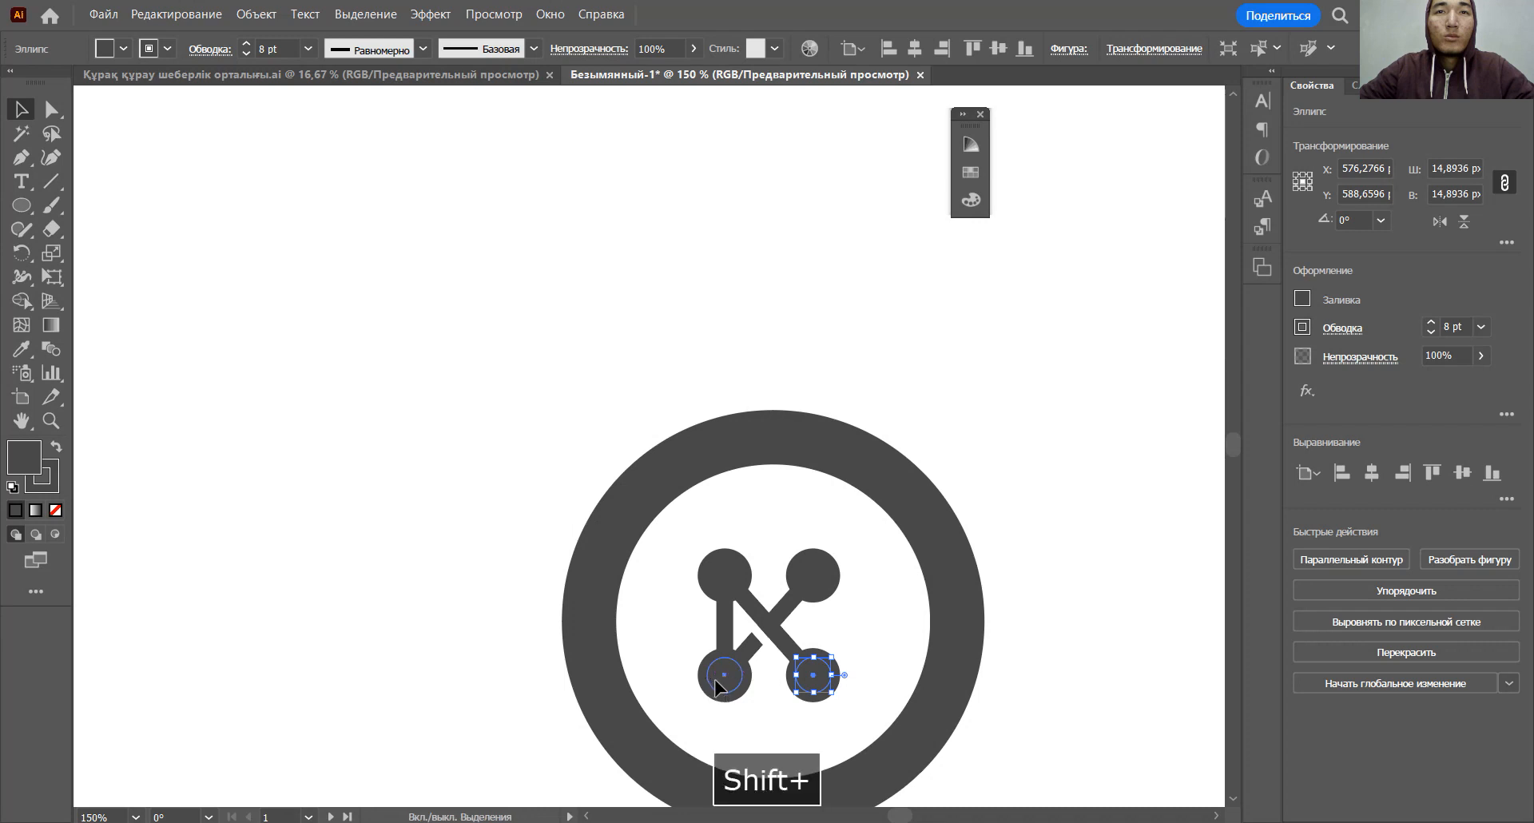
{"action": "left_click", "coordinate": [714, 679], "text": "shift"}
{"action": "left_click", "coordinate": [740, 576], "text": "shift"}
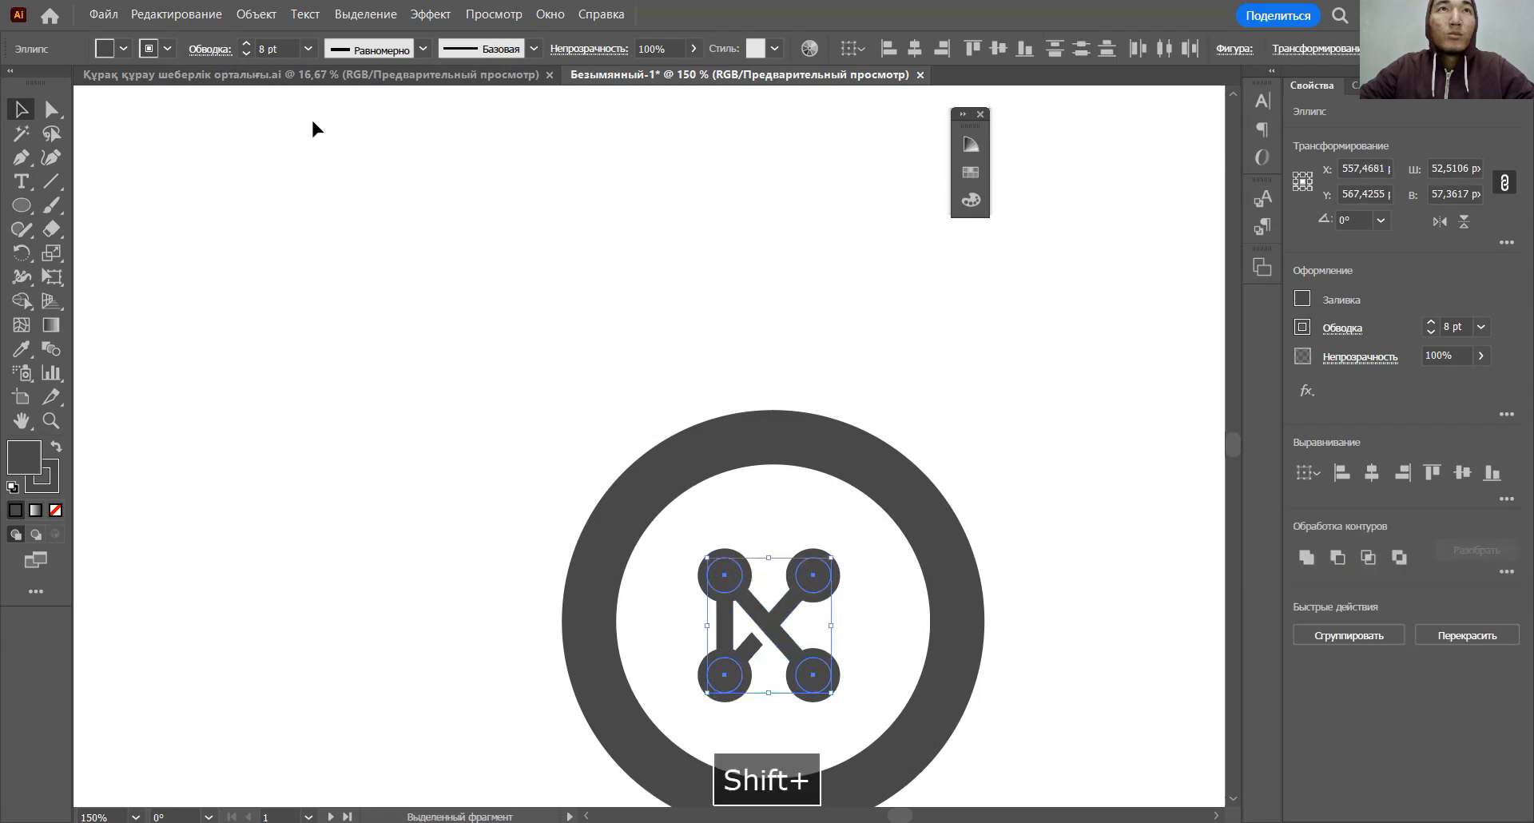
{"action": "left_click", "coordinate": [249, 44]}
{"action": "left_click", "coordinate": [249, 44]}
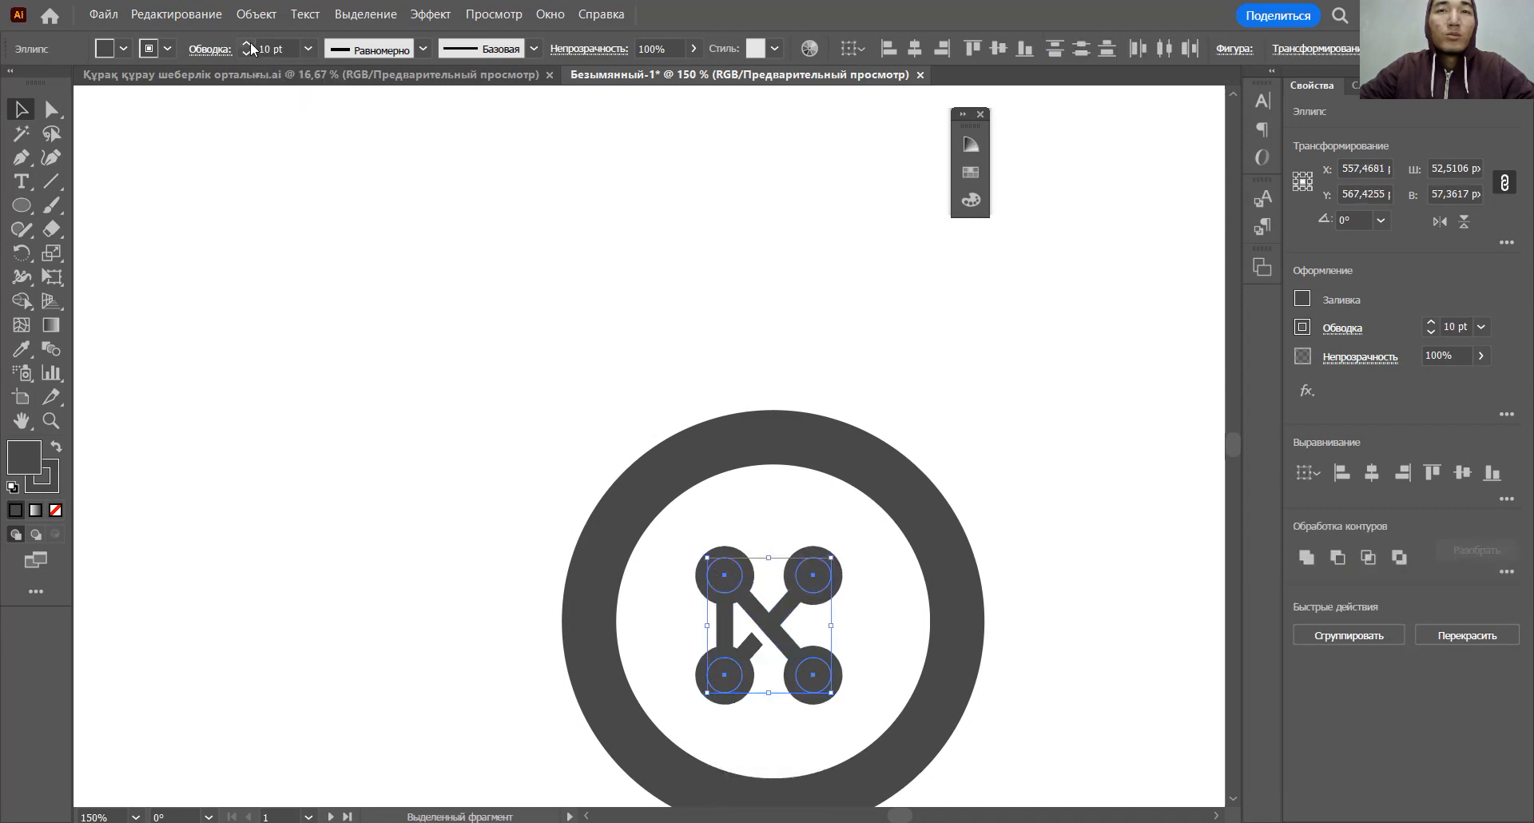
- Expand the fill and stroke of the four hole circles
{"action": "left_click", "coordinate": [255, 14]}
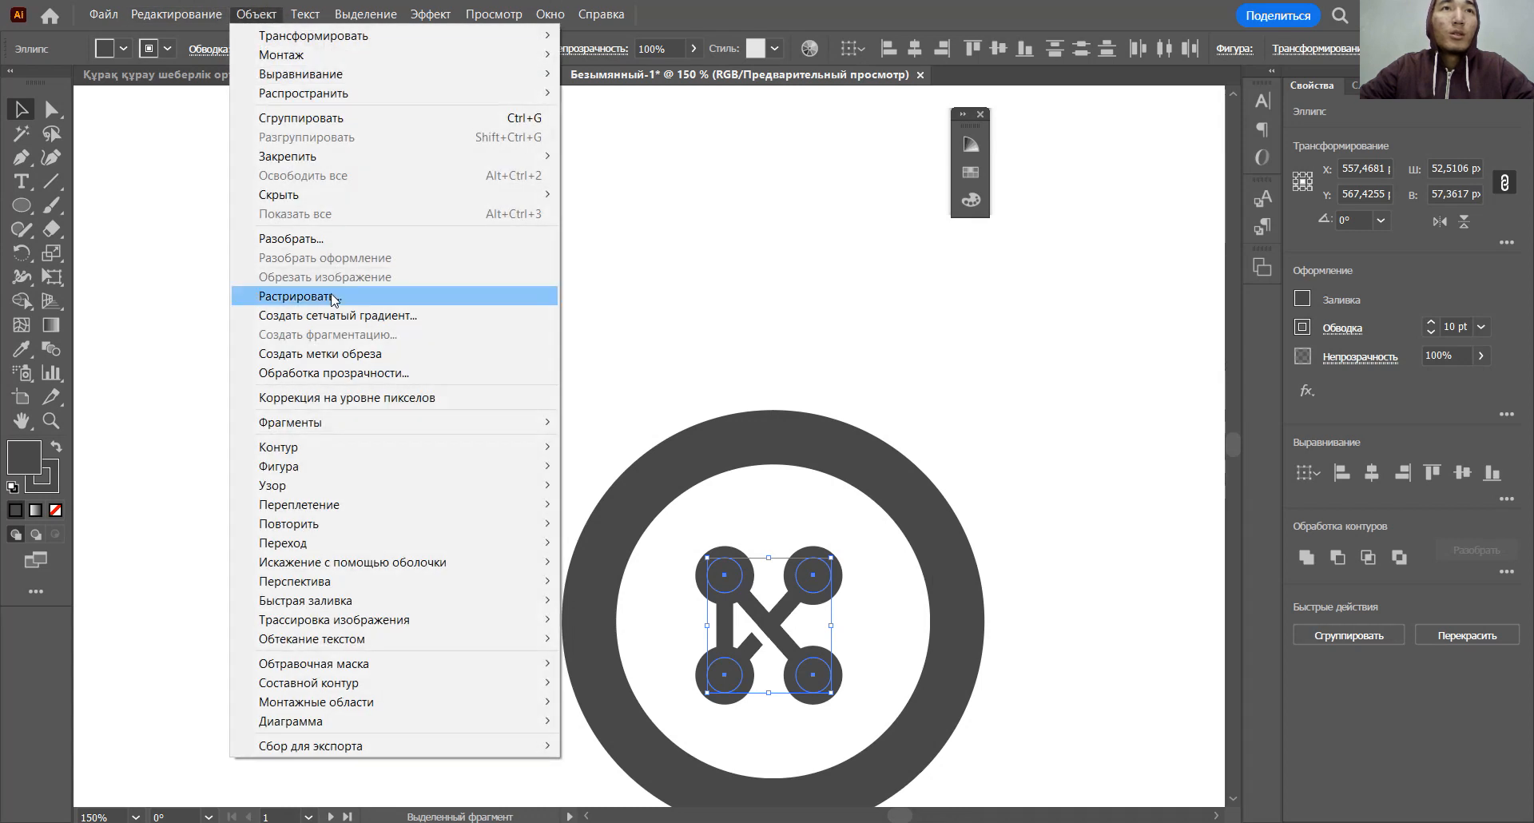
{"action": "left_click", "coordinate": [334, 238]}
{"action": "left_click", "coordinate": [725, 534]}
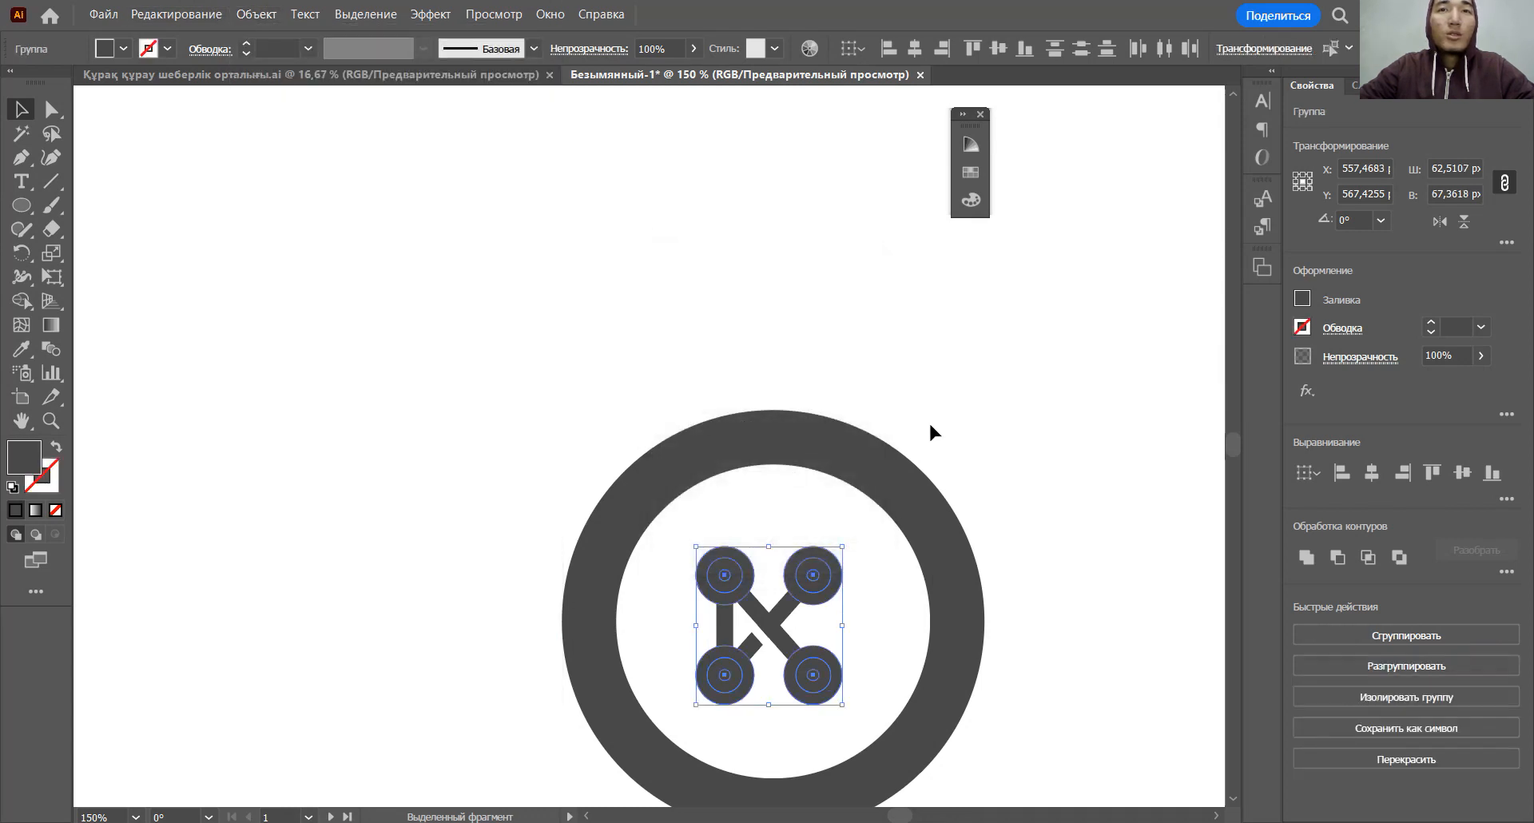
{"action": "left_click", "coordinate": [1003, 440]}
- Thicken the button ring's stroke to 24 pt
{"action": "left_click", "coordinate": [919, 511]}
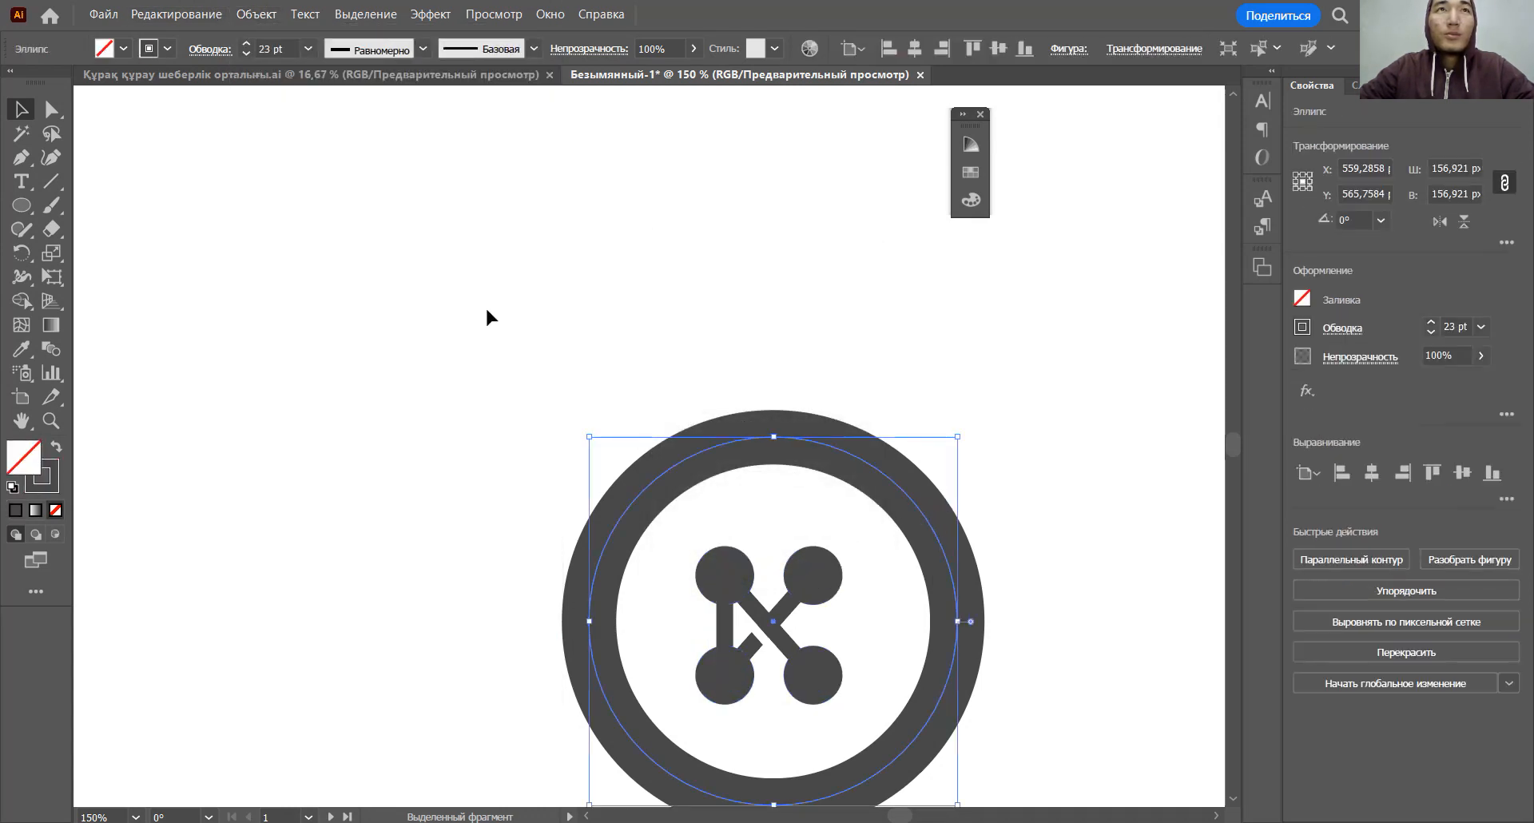
{"action": "left_click", "coordinate": [248, 45]}
{"action": "left_click", "coordinate": [898, 411]}
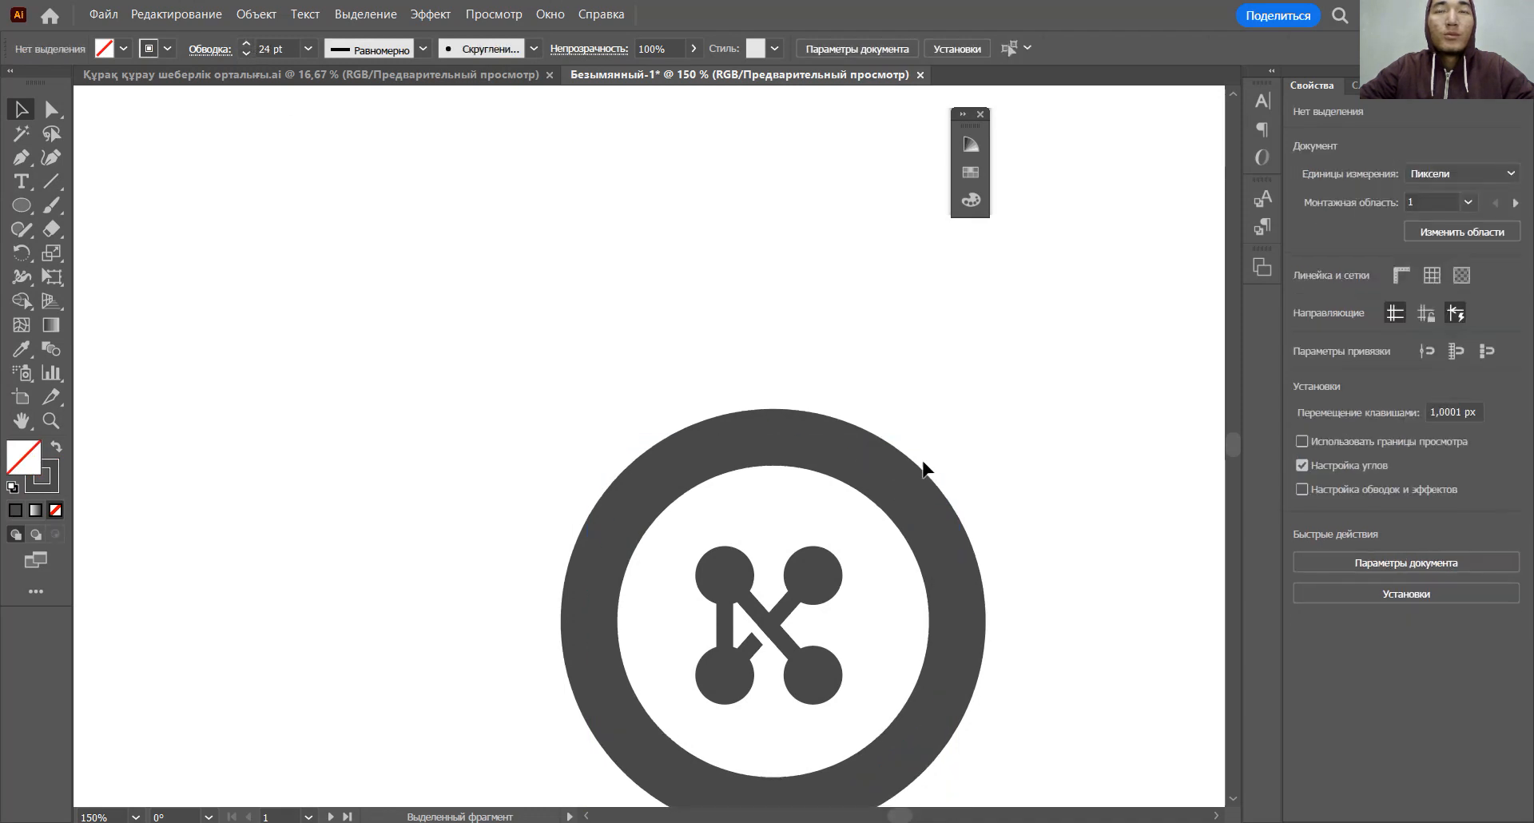
- Select the whole button logo and expand its remaining fill and stroke into shapes
{"action": "left_click", "coordinate": [865, 688]}
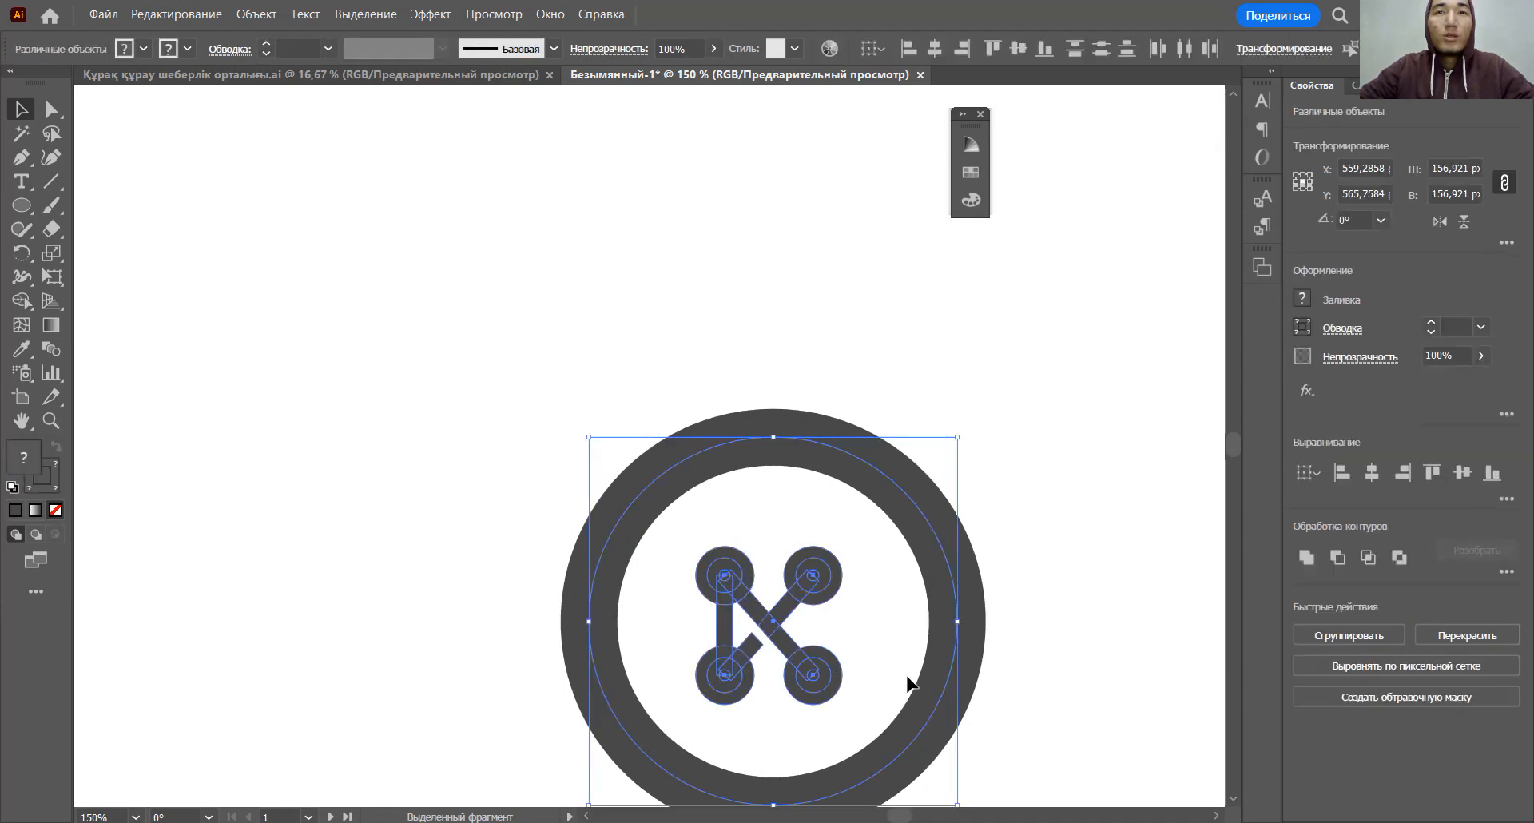
{"action": "left_click", "coordinate": [1072, 534]}
{"action": "left_click_drag", "start_coordinate": [805, 662], "coordinate": [815, 679]}
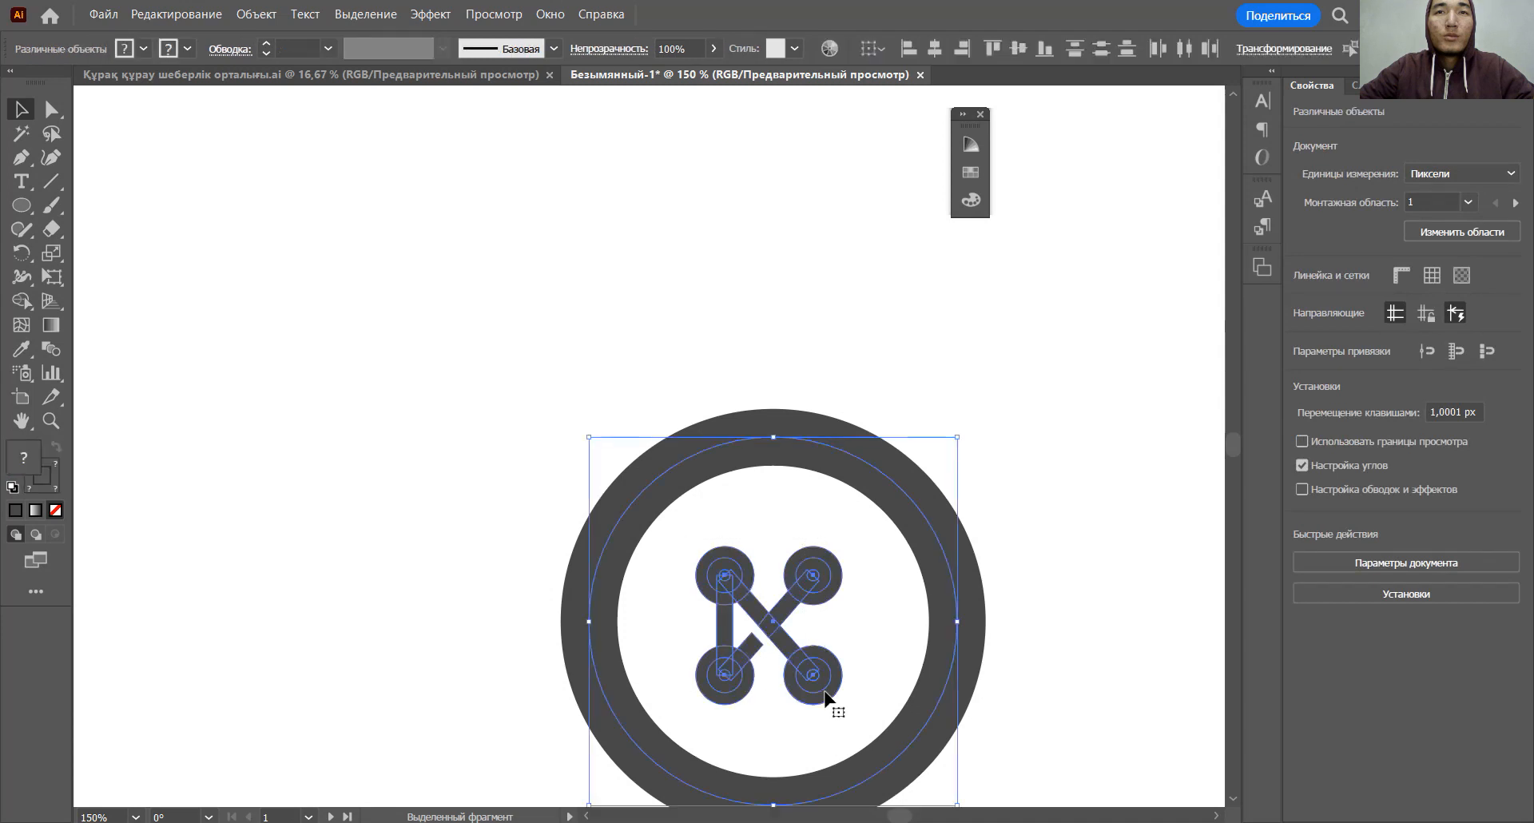
{"action": "left_click", "coordinate": [257, 14]}
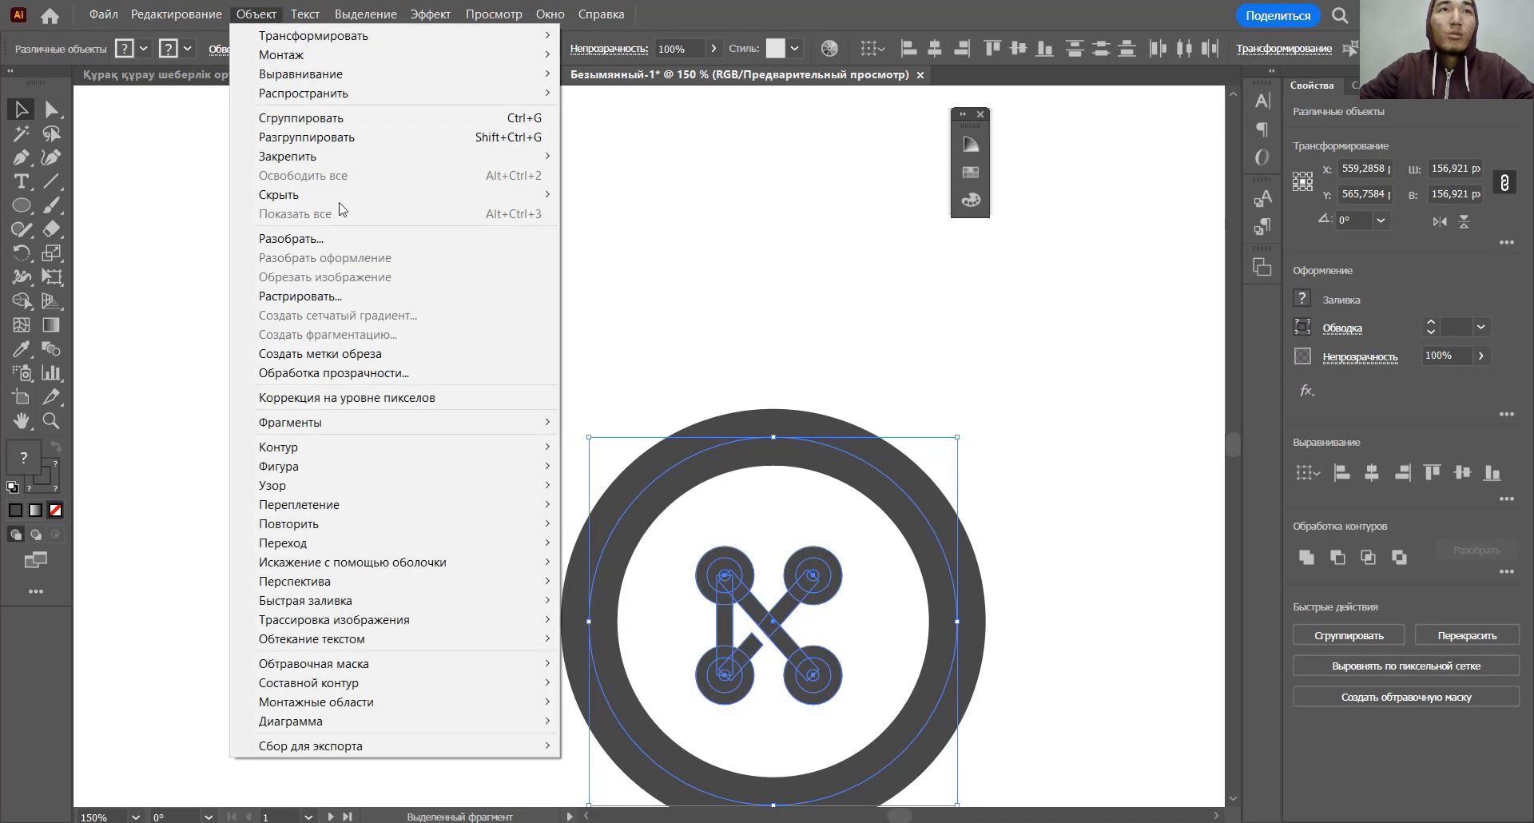
{"action": "left_click", "coordinate": [343, 238]}
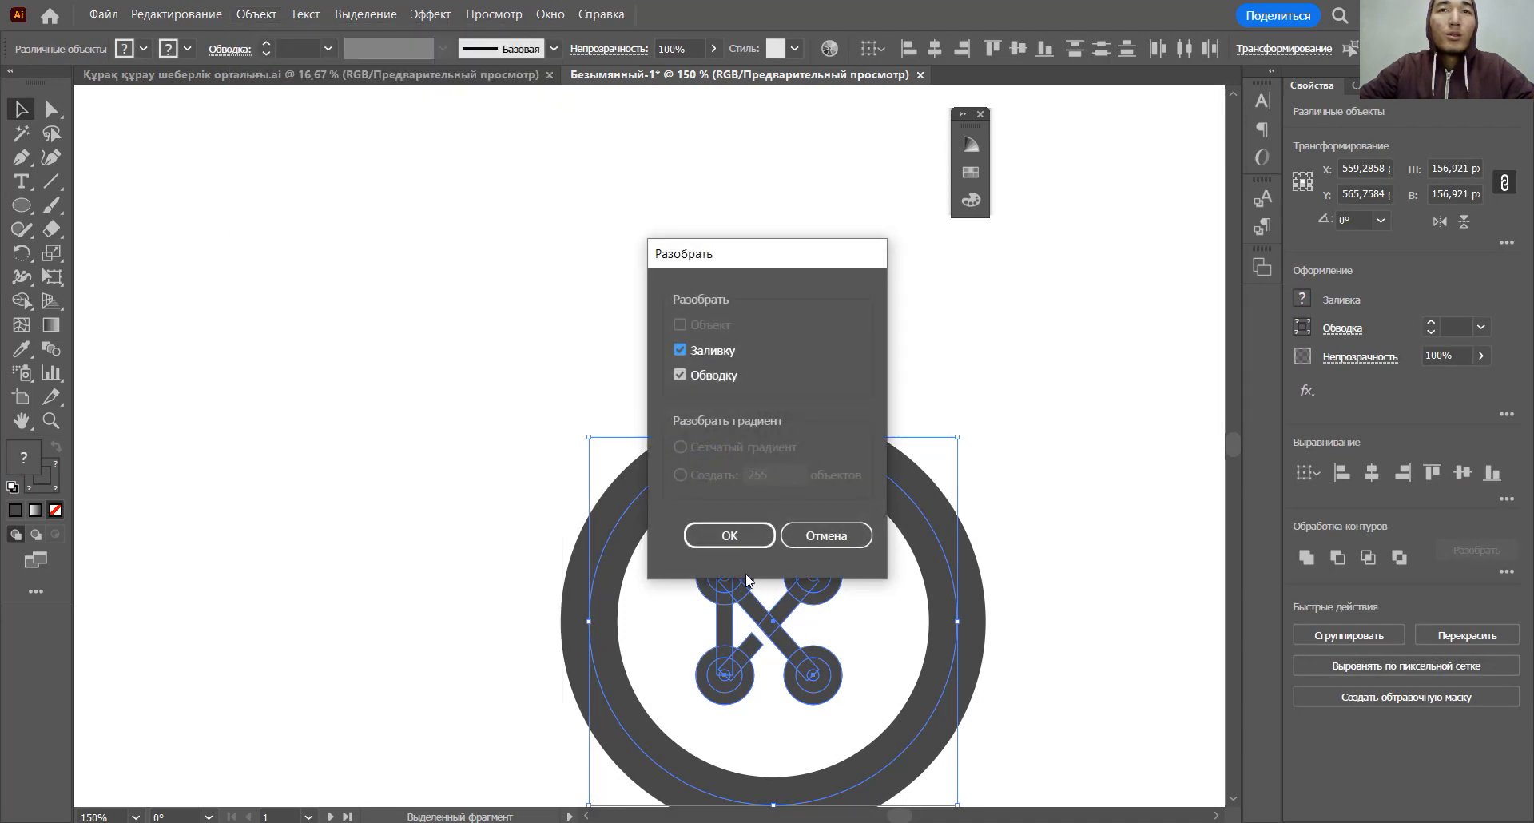
{"action": "left_click", "coordinate": [729, 534]}
{"action": "left_click", "coordinate": [878, 575]}
- Unite the four holes and the K bars into one shape
{"action": "left_click", "coordinate": [818, 678]}
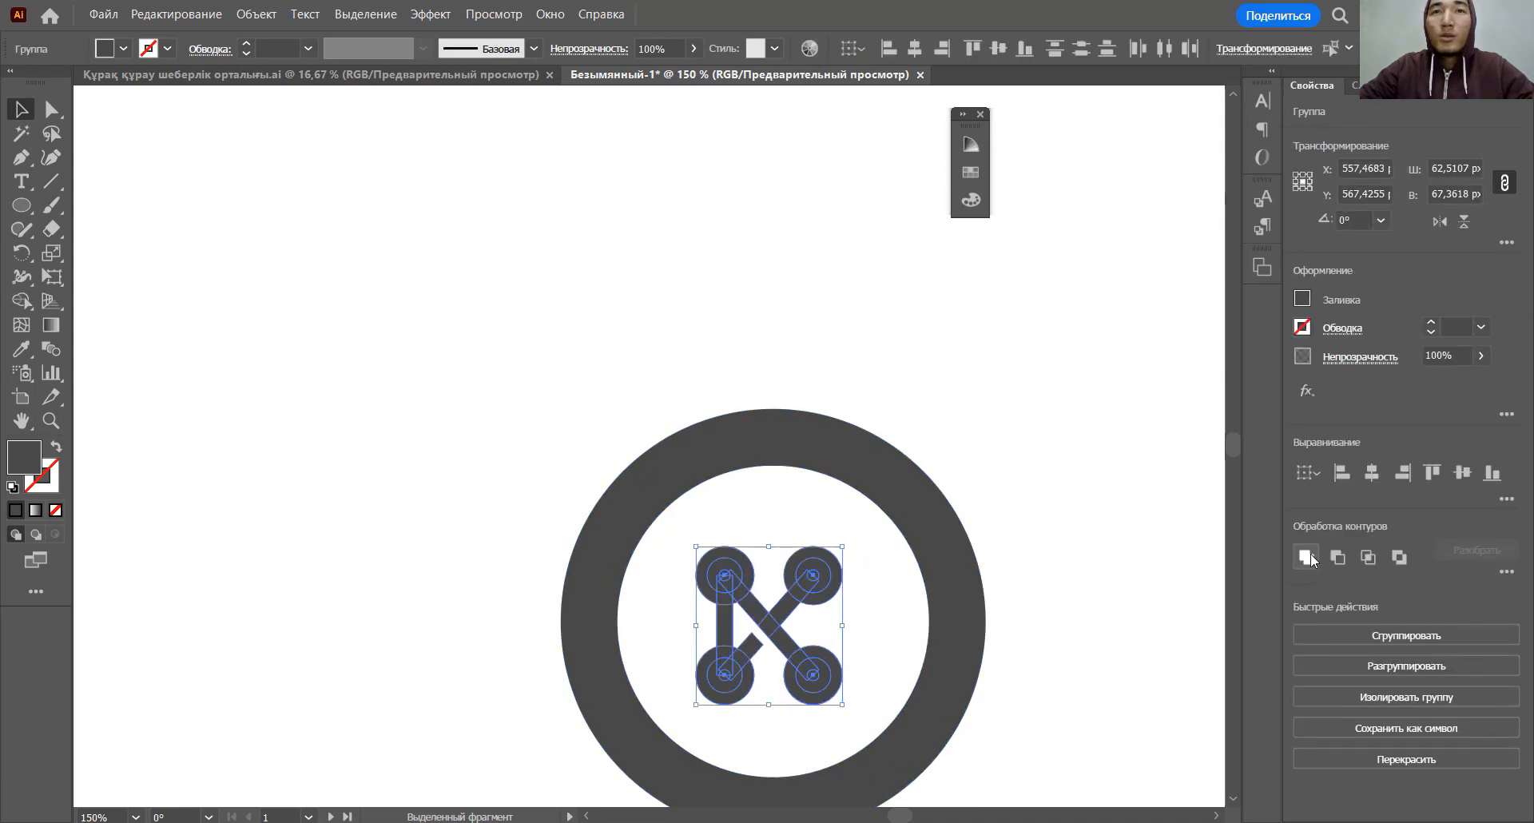
{"action": "left_click", "coordinate": [1312, 559]}
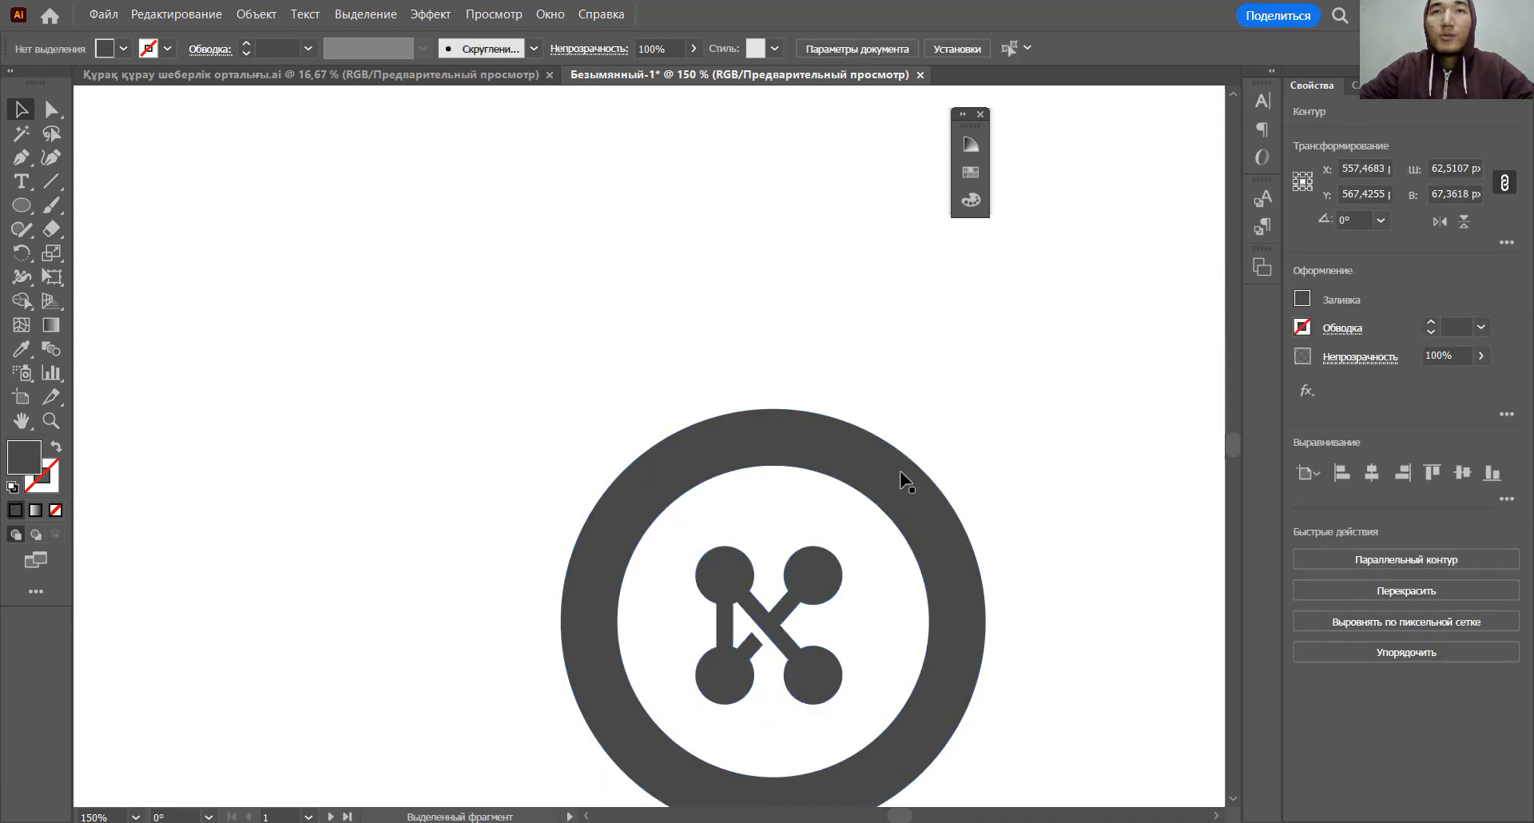
{"action": "left_click", "coordinate": [901, 480]}
- Align the ring and the united K shape to each other's centres horizontally and vertically
{"action": "left_click_drag", "start_coordinate": [543, 380], "coordinate": [1051, 666]}
{"action": "left_click", "coordinate": [1372, 472]}
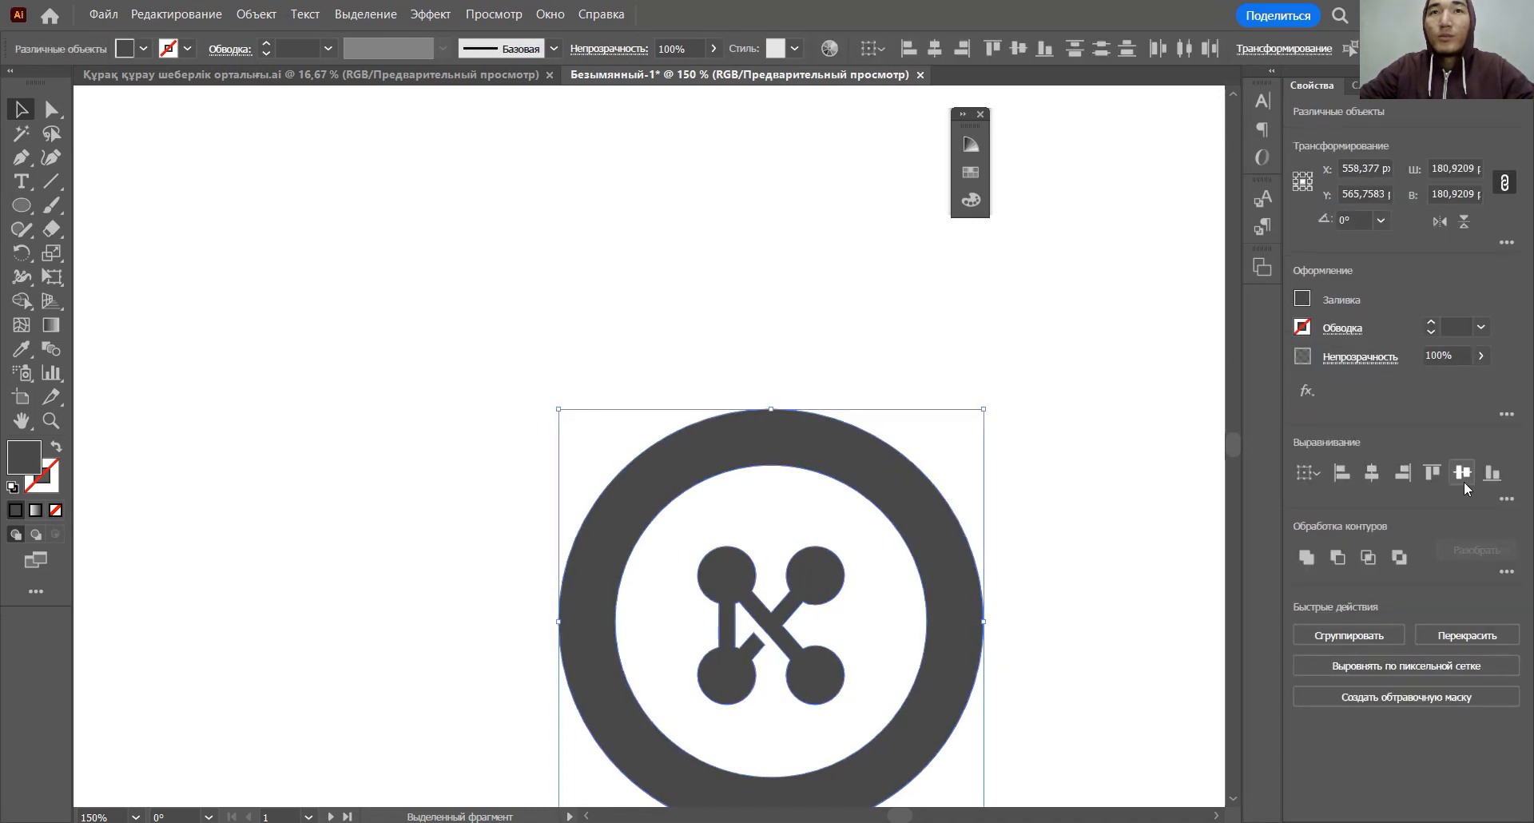
{"action": "left_click", "coordinate": [1462, 479]}
{"action": "left_click", "coordinate": [1144, 517]}
{"action": "scroll", "coordinate": [1143, 518], "scroll_direction": "down", "scroll_amount": 1}
{"action": "left_click_drag", "start_coordinate": [1084, 667], "coordinate": [1038, 666]}
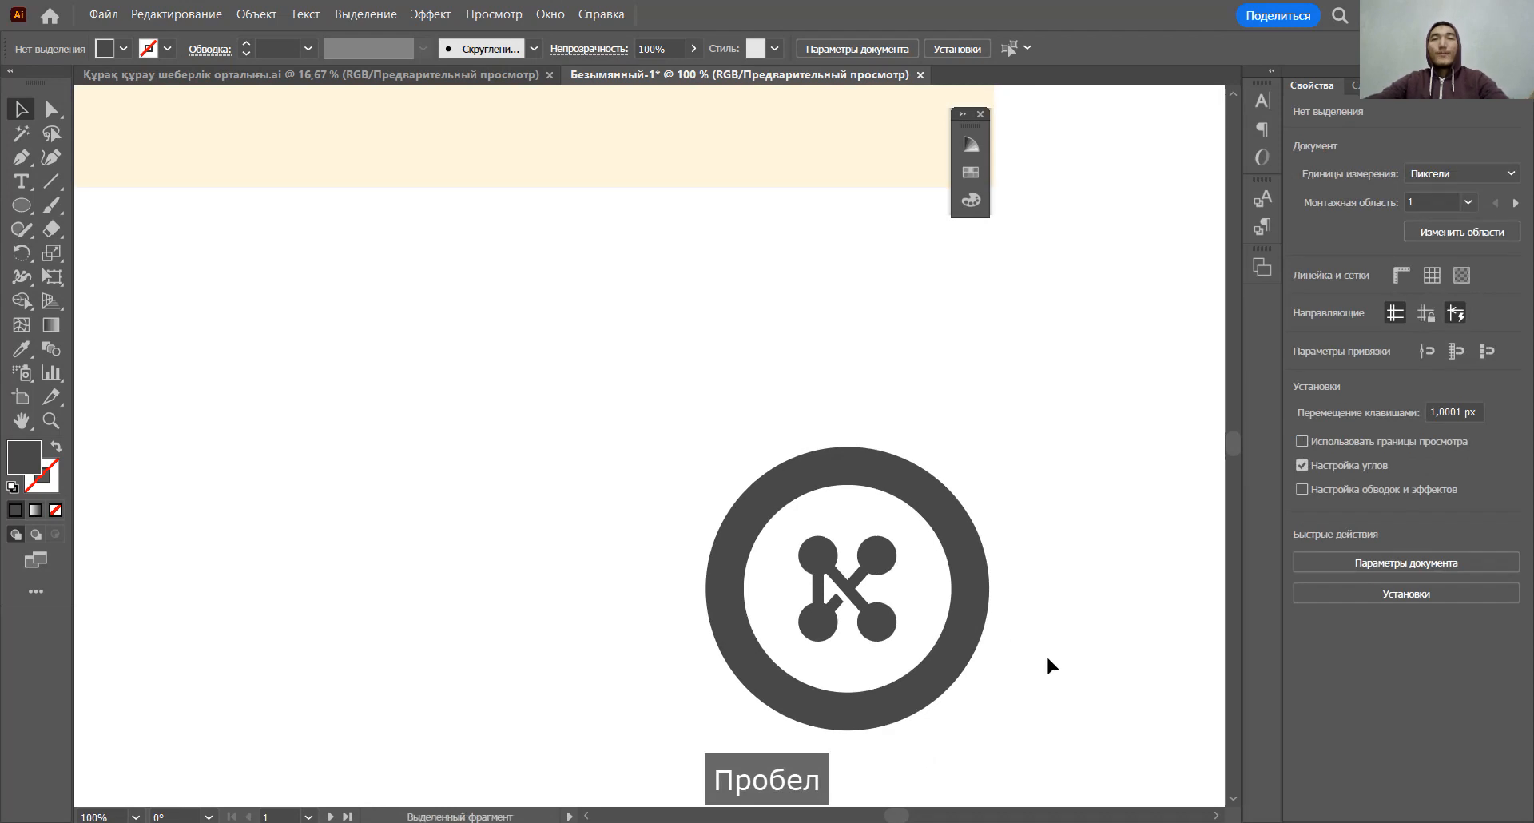
{"action": "scroll", "coordinate": [1054, 643], "scroll_direction": "up", "scroll_amount": 1, "text": "alt"}
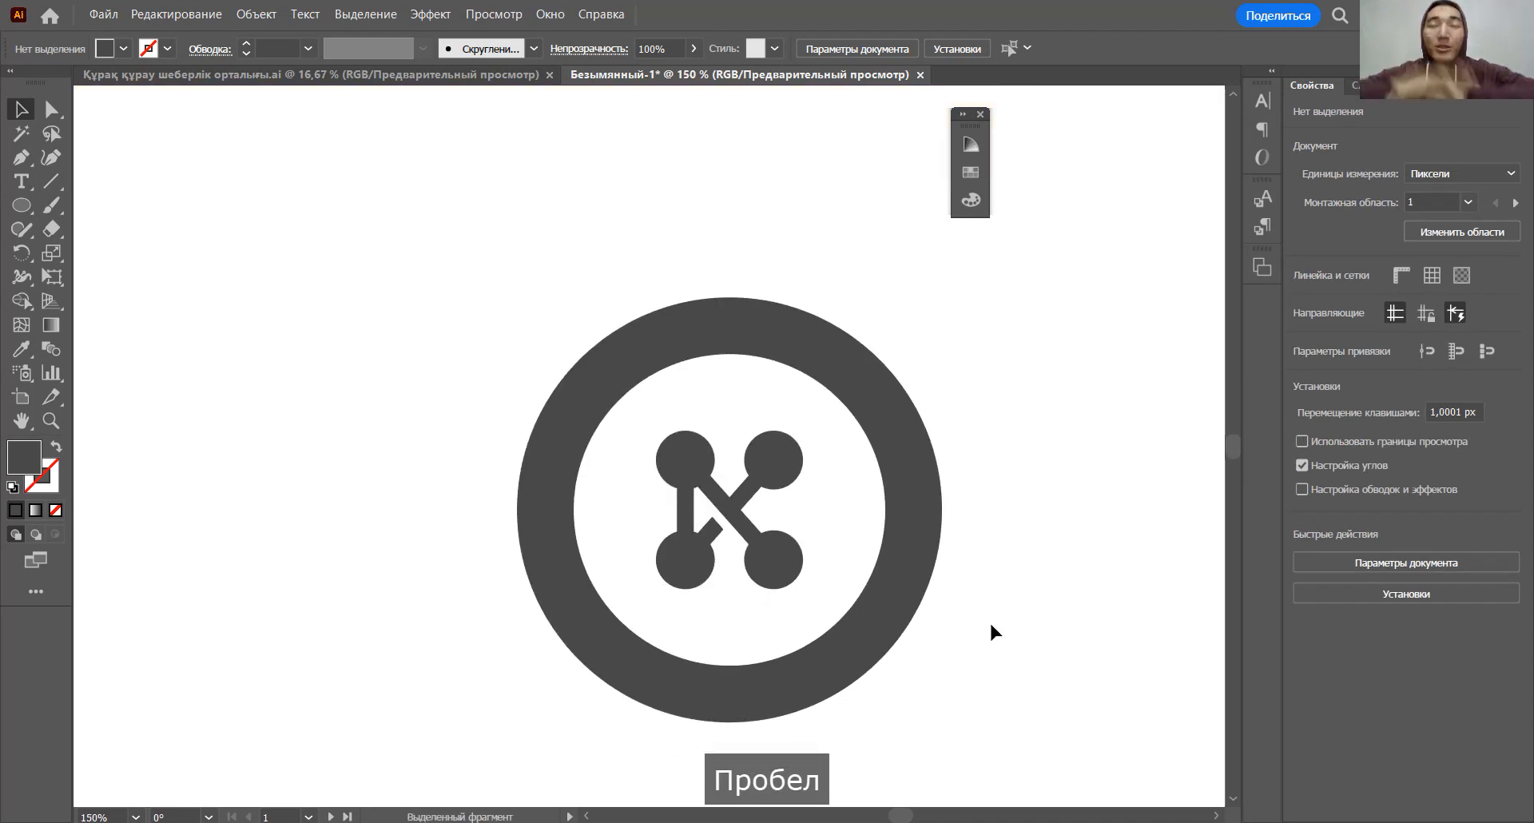